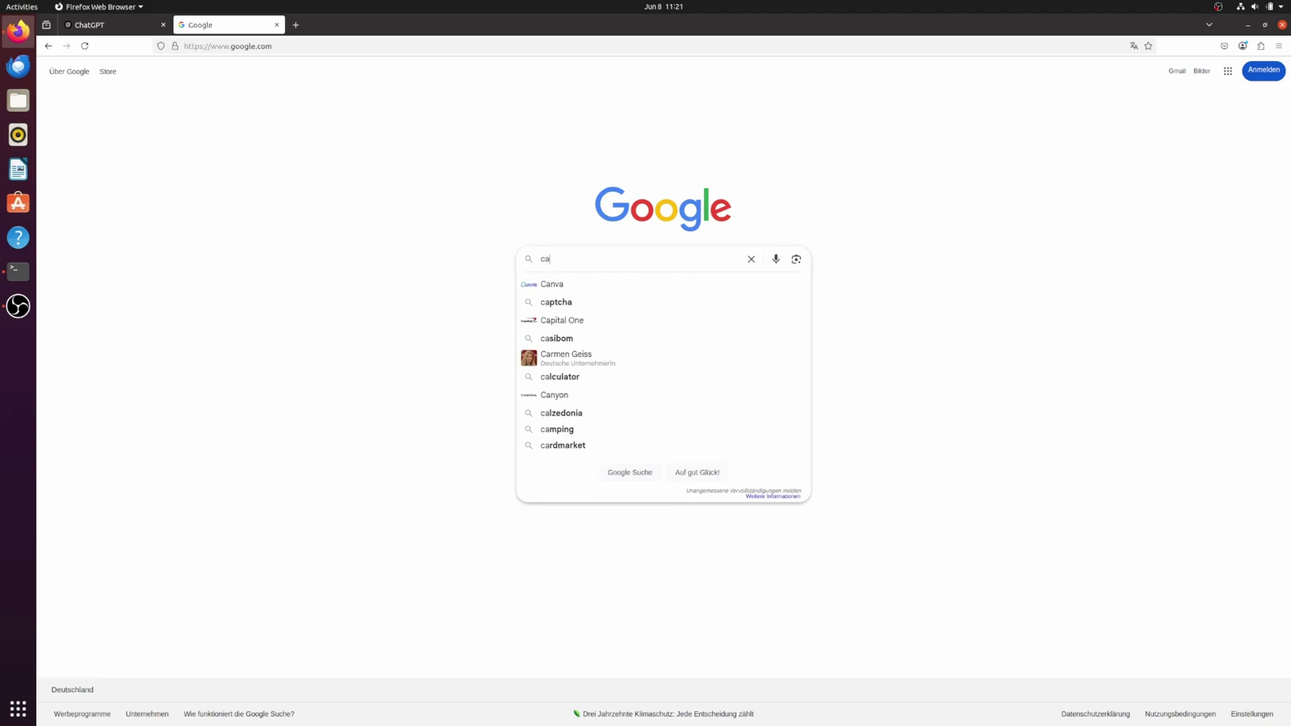
Search Google for "carla simulation", dismiss the language suggestion and open the CARLA Simulator website.
{"action": "type", "text": "ula"}
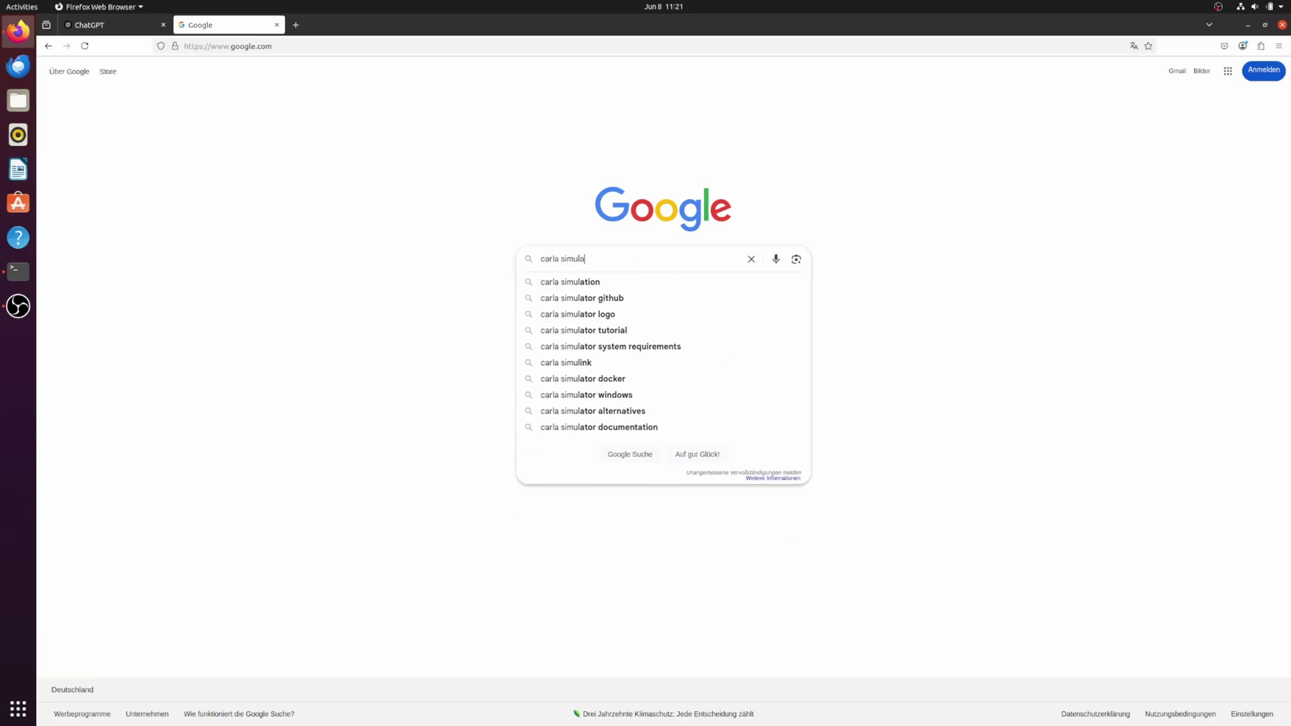
{"action": "key", "text": "Down"}
{"action": "key", "text": "Return"}
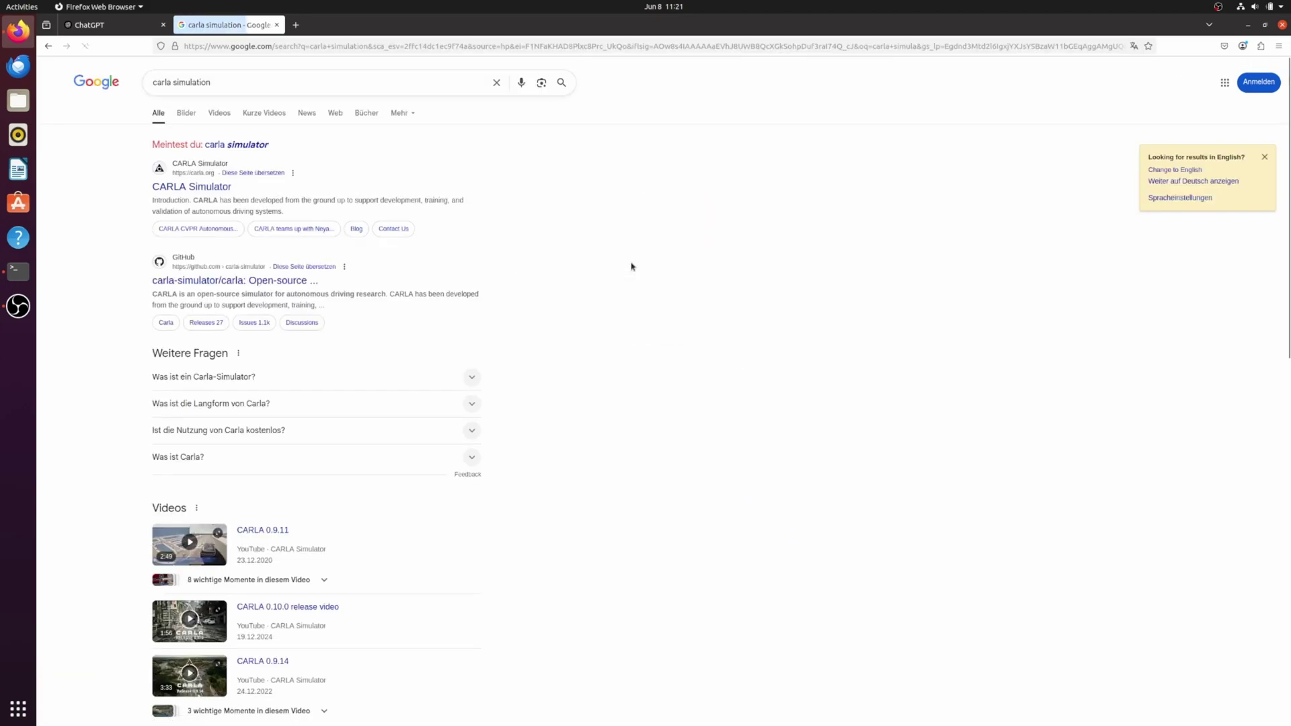
{"action": "left_click", "coordinate": [1264, 156]}
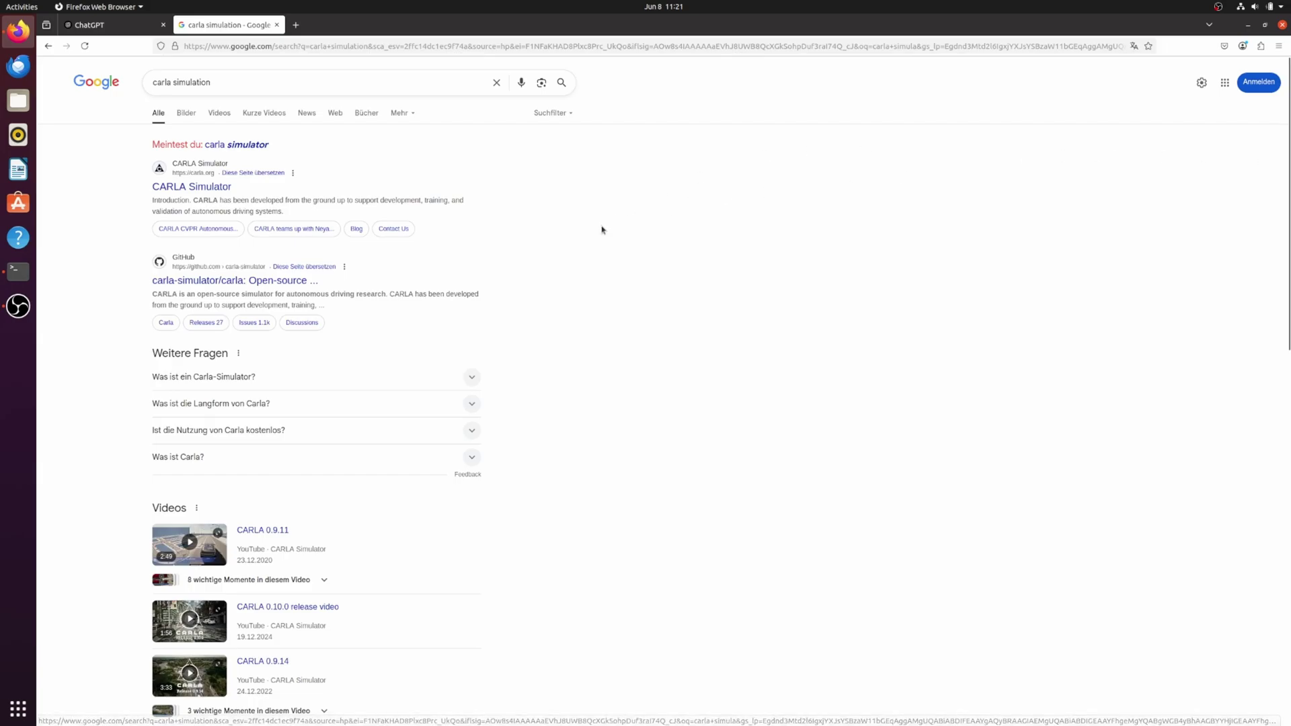
{"action": "left_click", "coordinate": [195, 188]}
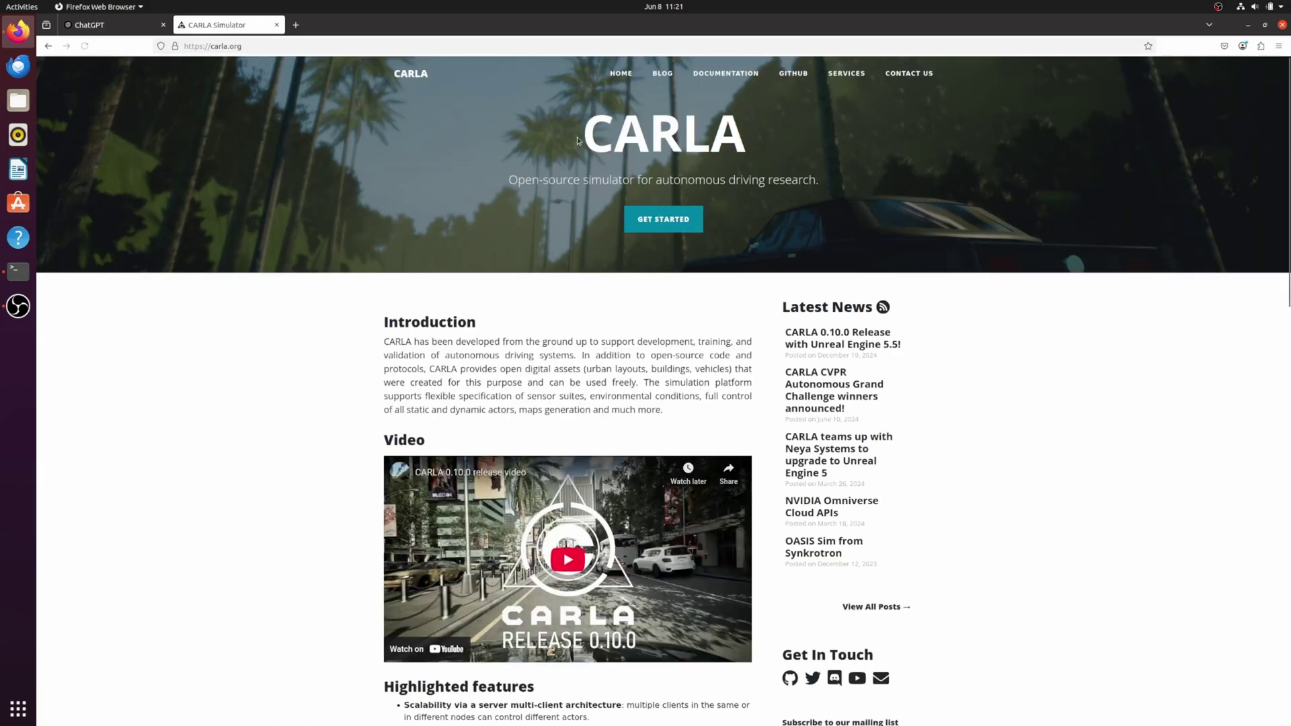
Read the tagline, the latest news about the CARLA 0.10.0 release and the Introduction on the CARLA homepage.
{"action": "left_click_drag", "start_coordinate": [509, 179], "coordinate": [821, 182]}
{"action": "scroll", "coordinate": [368, 302], "scroll_direction": "down", "scroll_amount": 1}
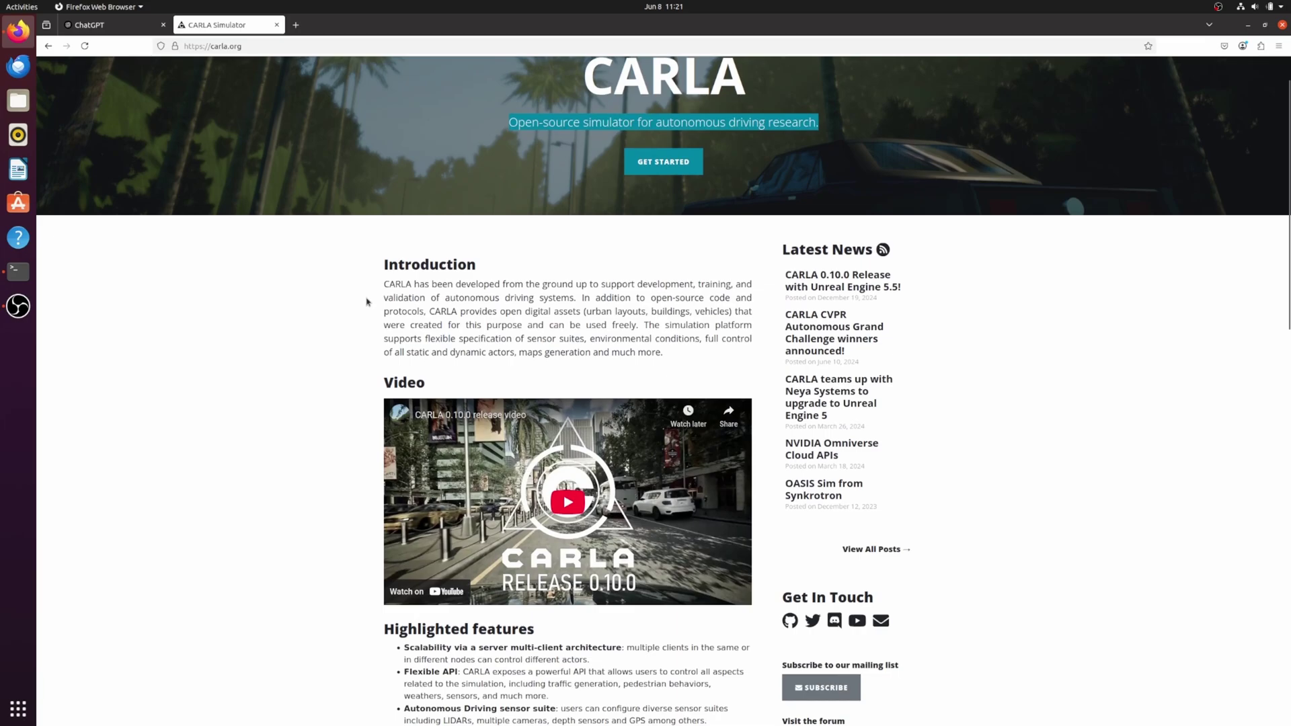
{"action": "left_click_drag", "start_coordinate": [782, 250], "coordinate": [907, 285]}
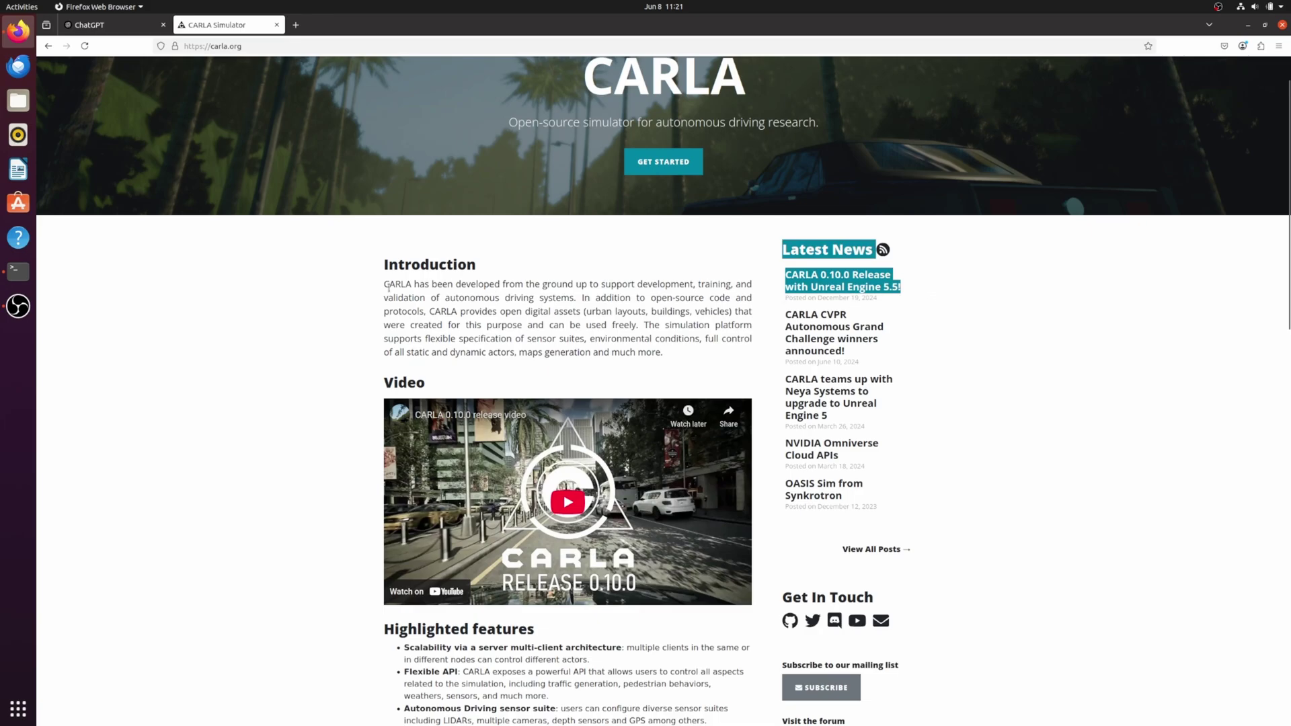
{"action": "left_click", "coordinate": [957, 292]}
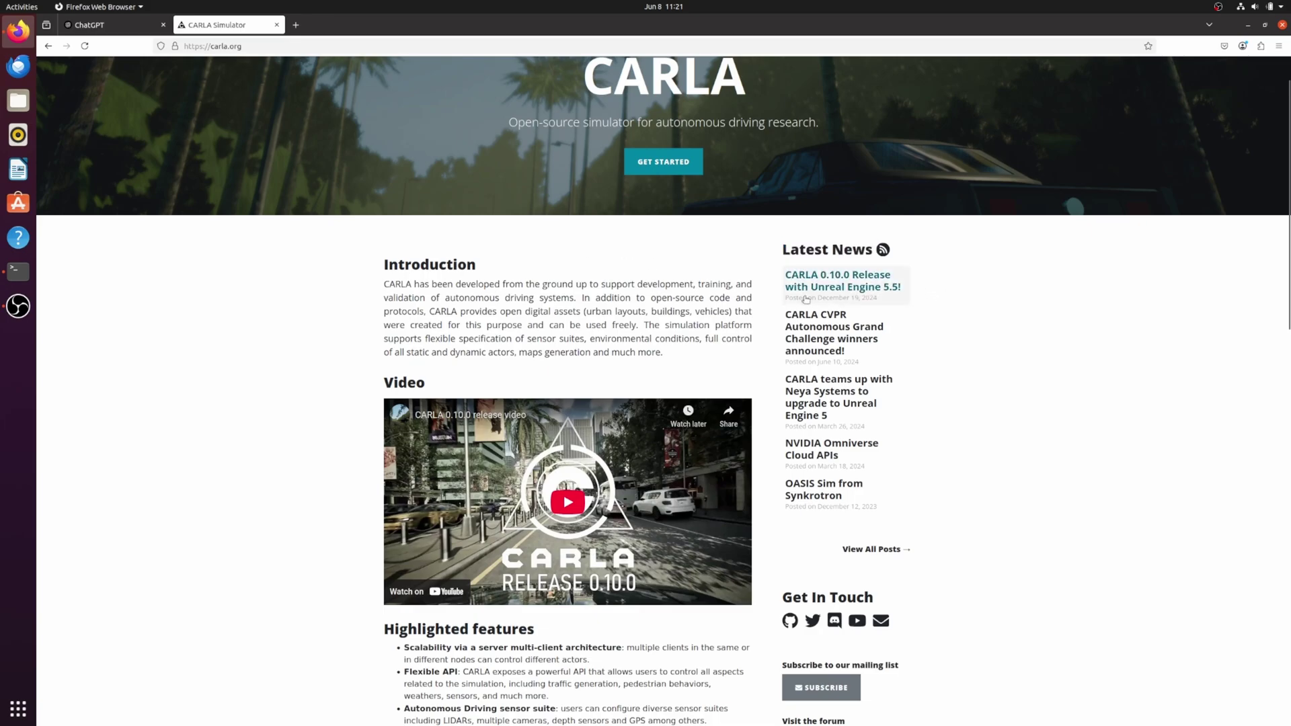
{"action": "left_click_drag", "start_coordinate": [382, 266], "coordinate": [489, 266]}
{"action": "left_click_drag", "start_coordinate": [383, 285], "coordinate": [662, 352]}
Look through the Highlighted features, Recommended reading and Paper sections of the CARLA homepage.
{"action": "scroll", "coordinate": [404, 282], "scroll_direction": "down", "scroll_amount": 6}
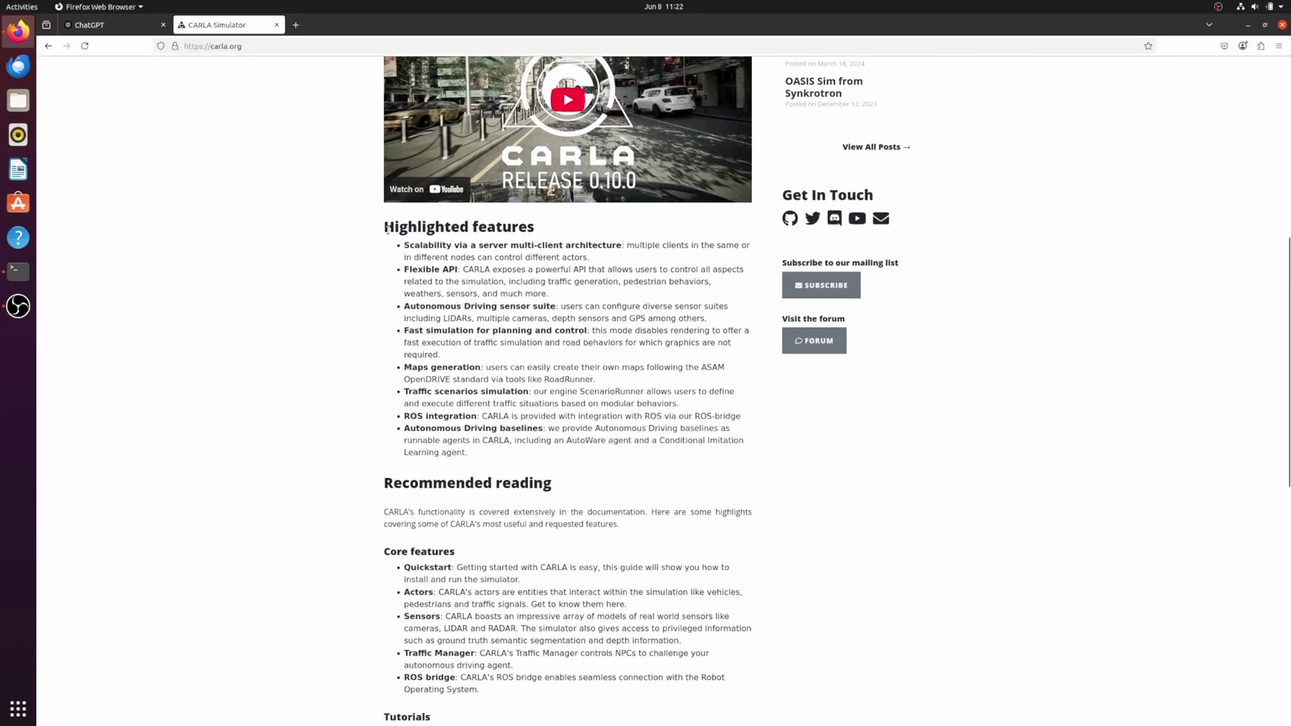
{"action": "left_click_drag", "start_coordinate": [383, 231], "coordinate": [553, 230]}
{"action": "scroll", "coordinate": [553, 230], "scroll_direction": "down", "scroll_amount": 3}
{"action": "left_click", "coordinate": [402, 366]}
{"action": "left_click_drag", "start_coordinate": [402, 366], "coordinate": [561, 375]}
{"action": "scroll", "coordinate": [467, 412], "scroll_direction": "down", "scroll_amount": 5}
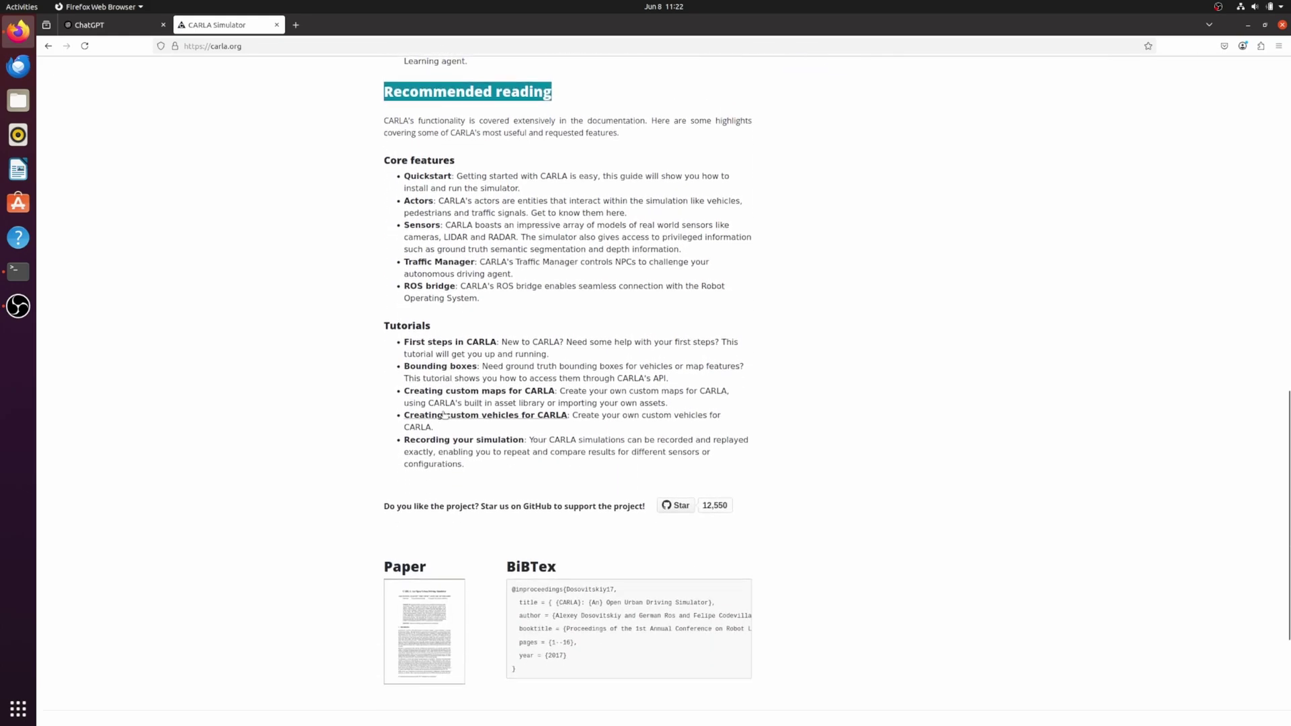
{"action": "left_click_drag", "start_coordinate": [384, 556], "coordinate": [436, 557]}
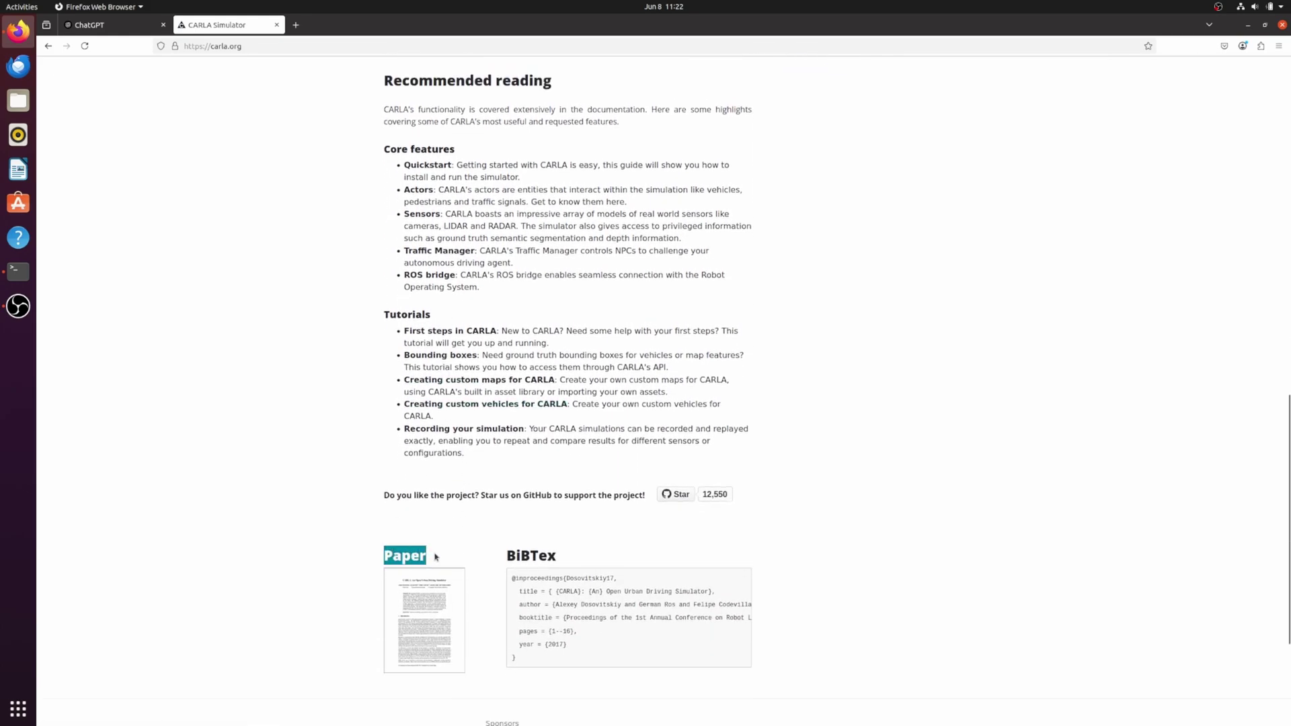
{"action": "scroll", "coordinate": [455, 482], "scroll_direction": "up", "scroll_amount": 8}
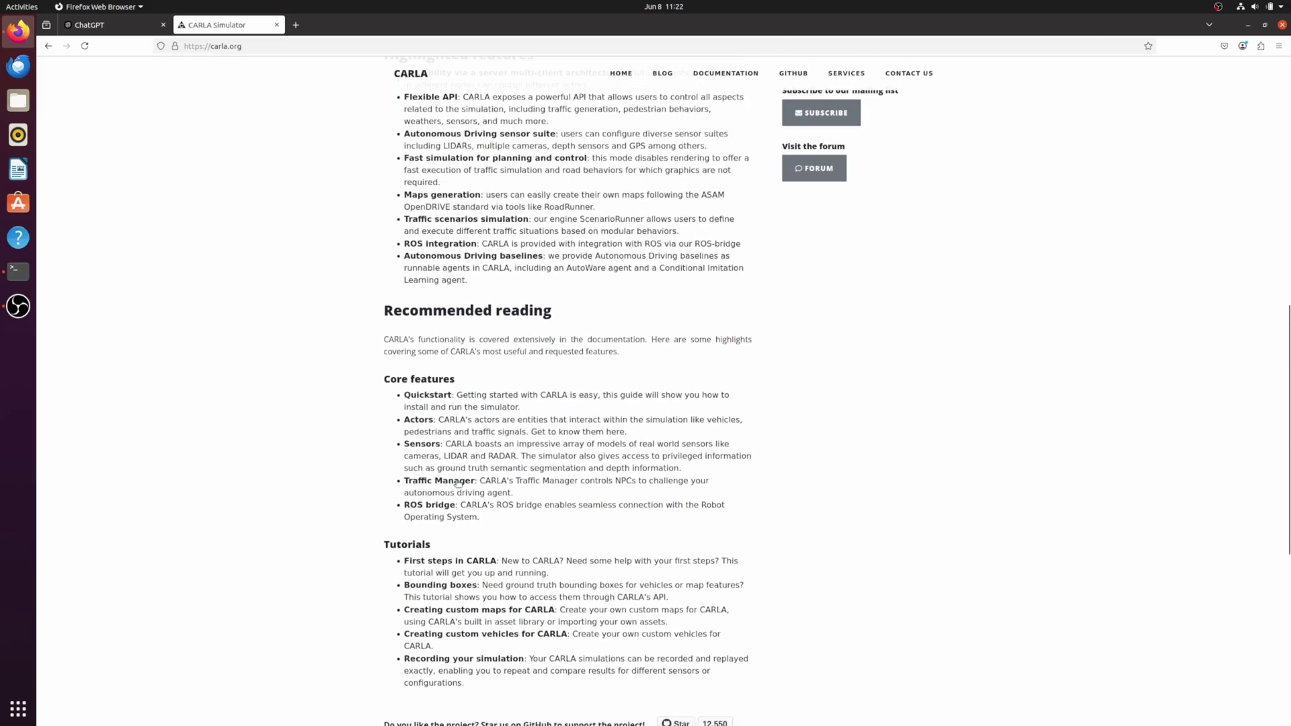
Open the CARLA documentation and check its list of available versions and the page heading.
{"action": "left_click", "coordinate": [729, 73]}
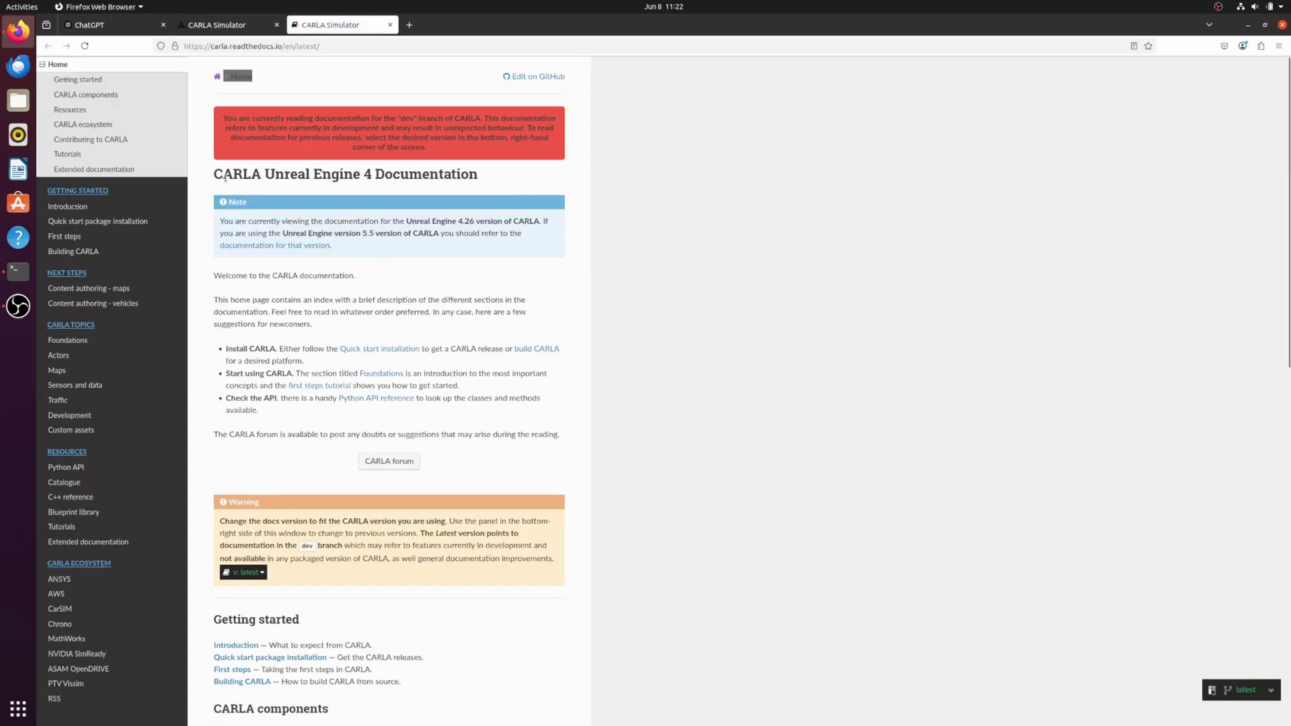
{"action": "left_click", "coordinate": [1258, 691]}
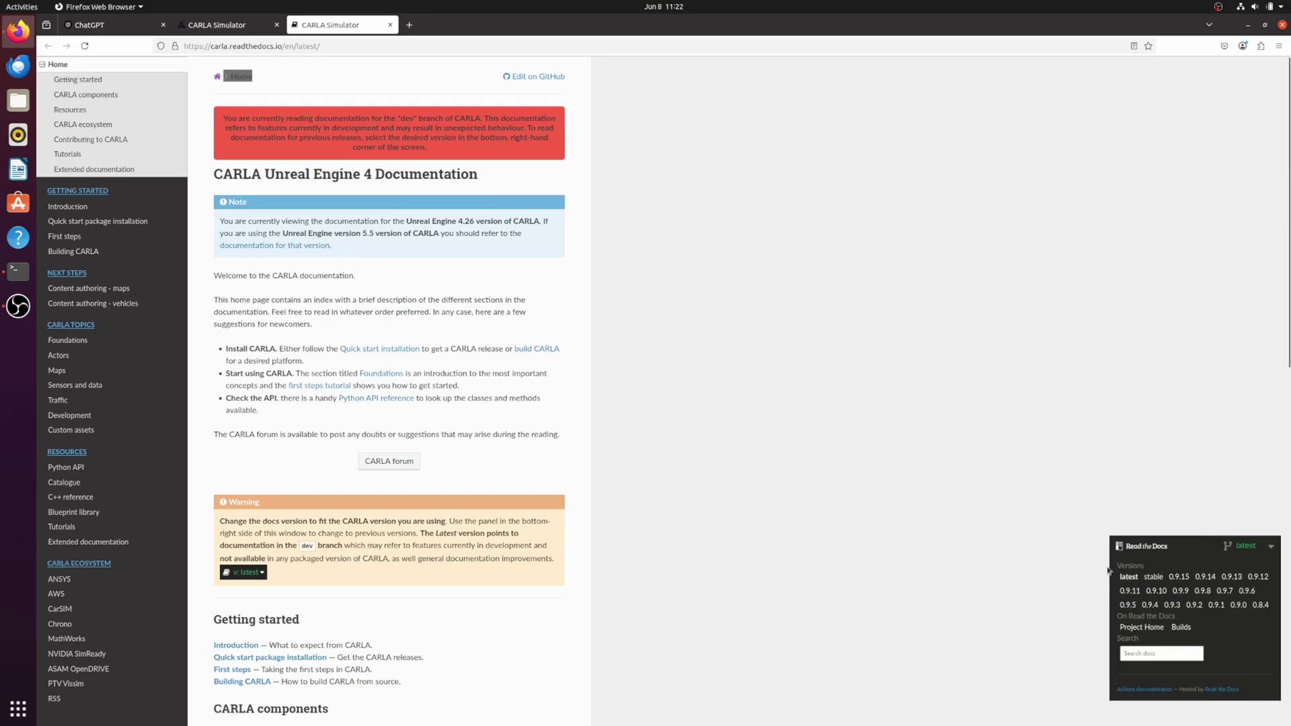
{"action": "left_click", "coordinate": [1129, 469]}
{"action": "left_click_drag", "start_coordinate": [220, 176], "coordinate": [490, 176]}
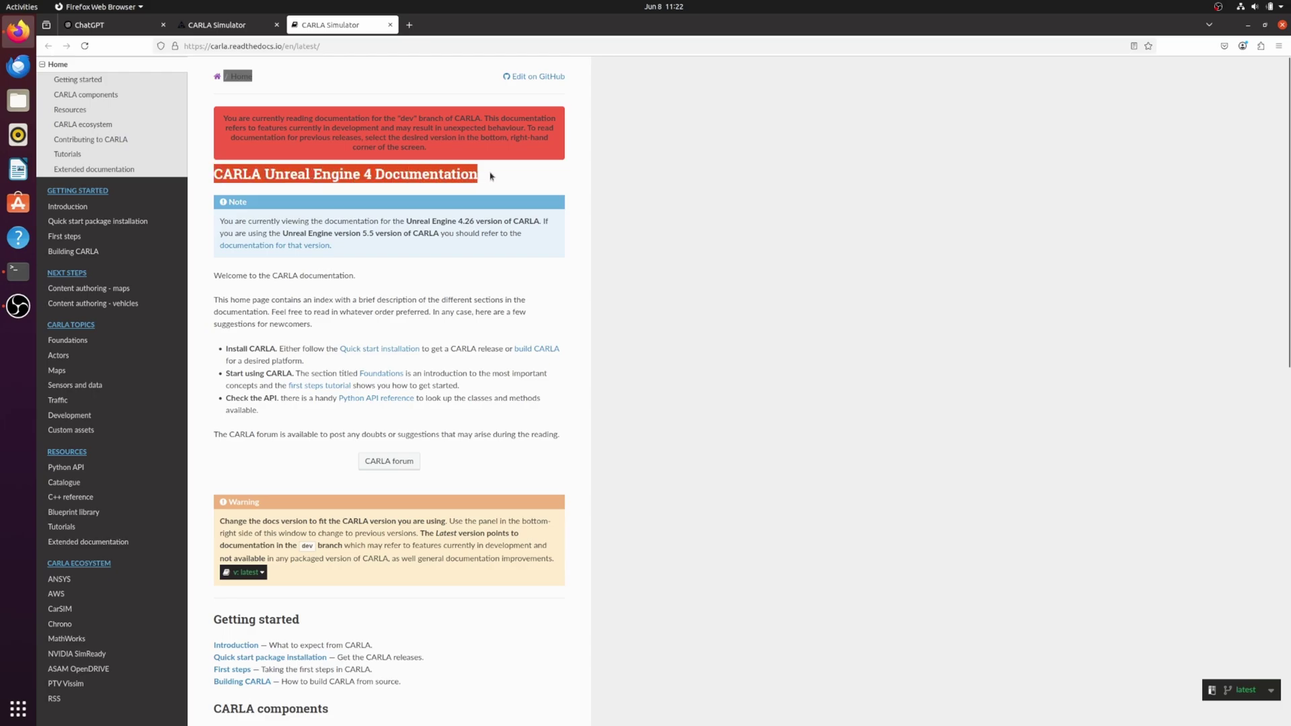
{"action": "left_click", "coordinate": [453, 245]}
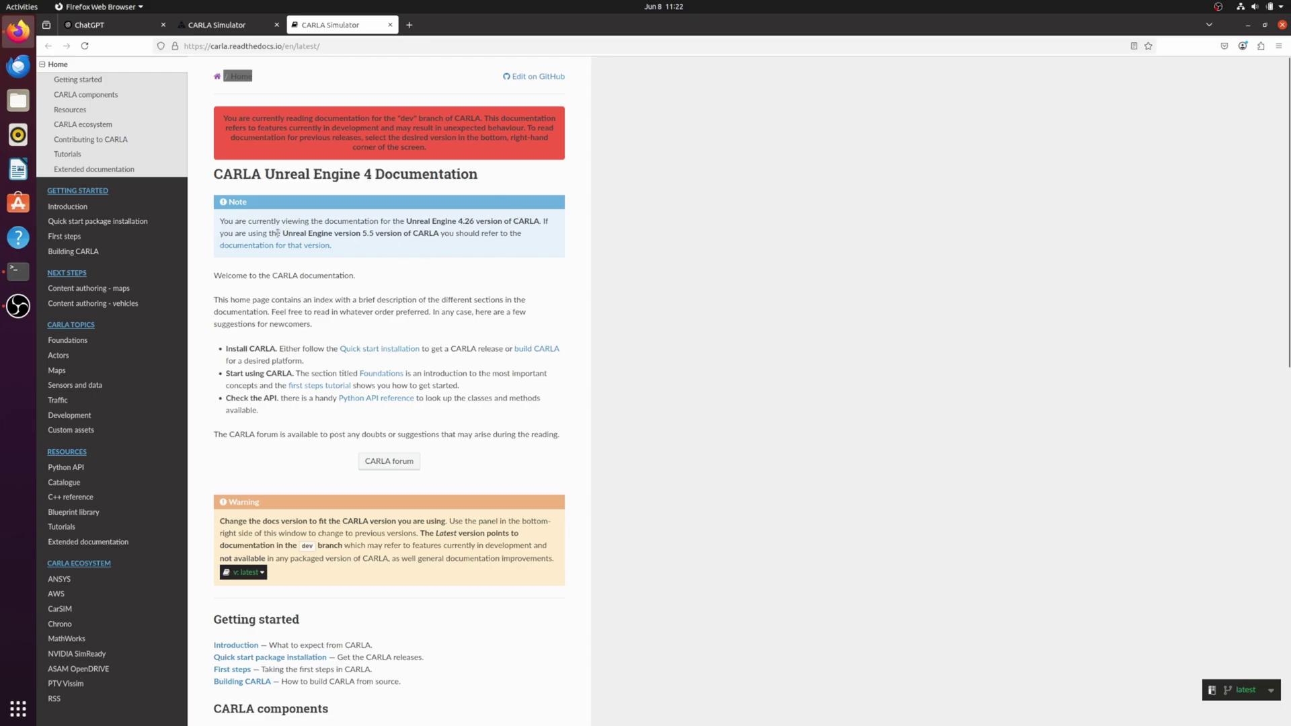
Read the note on the Unreal Engine 5.5 version, view its documentation in a separate tab and close that tab.
{"action": "left_click_drag", "start_coordinate": [281, 234], "coordinate": [440, 233]}
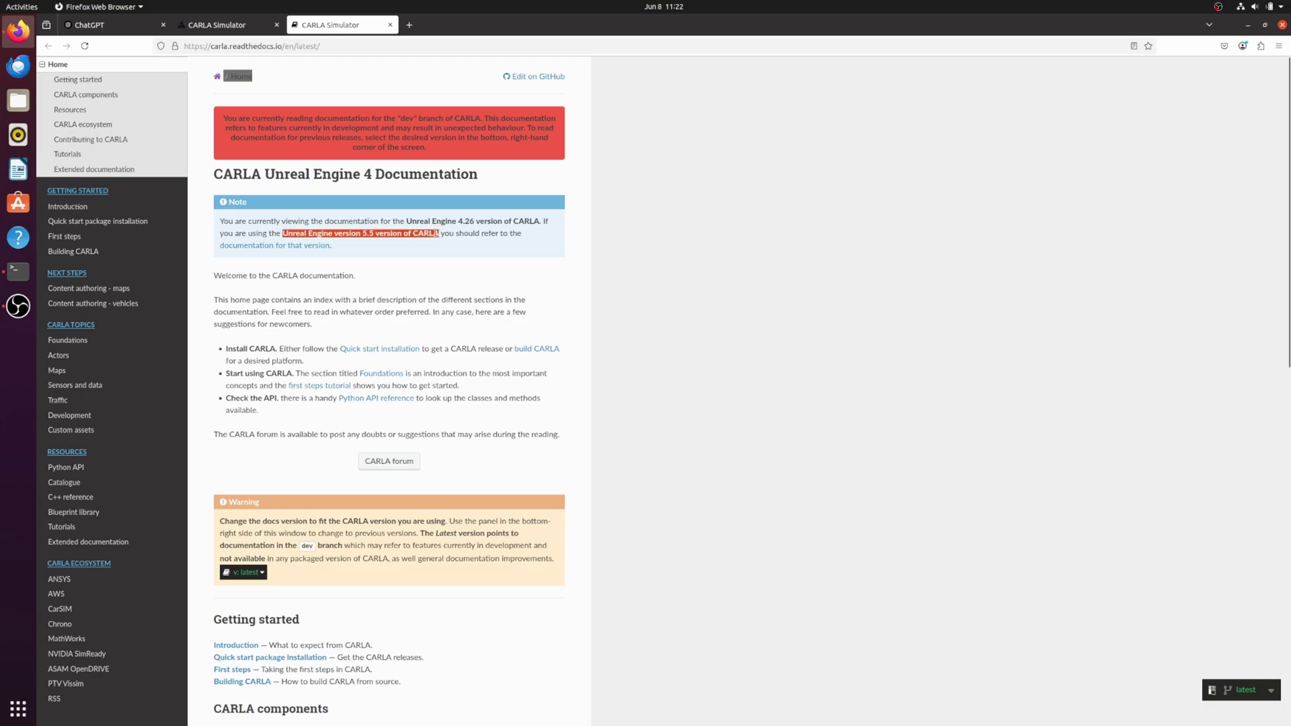
{"action": "left_click", "coordinate": [378, 236]}
{"action": "left_click_drag", "start_coordinate": [344, 250], "coordinate": [436, 234]}
{"action": "left_click", "coordinate": [333, 232]}
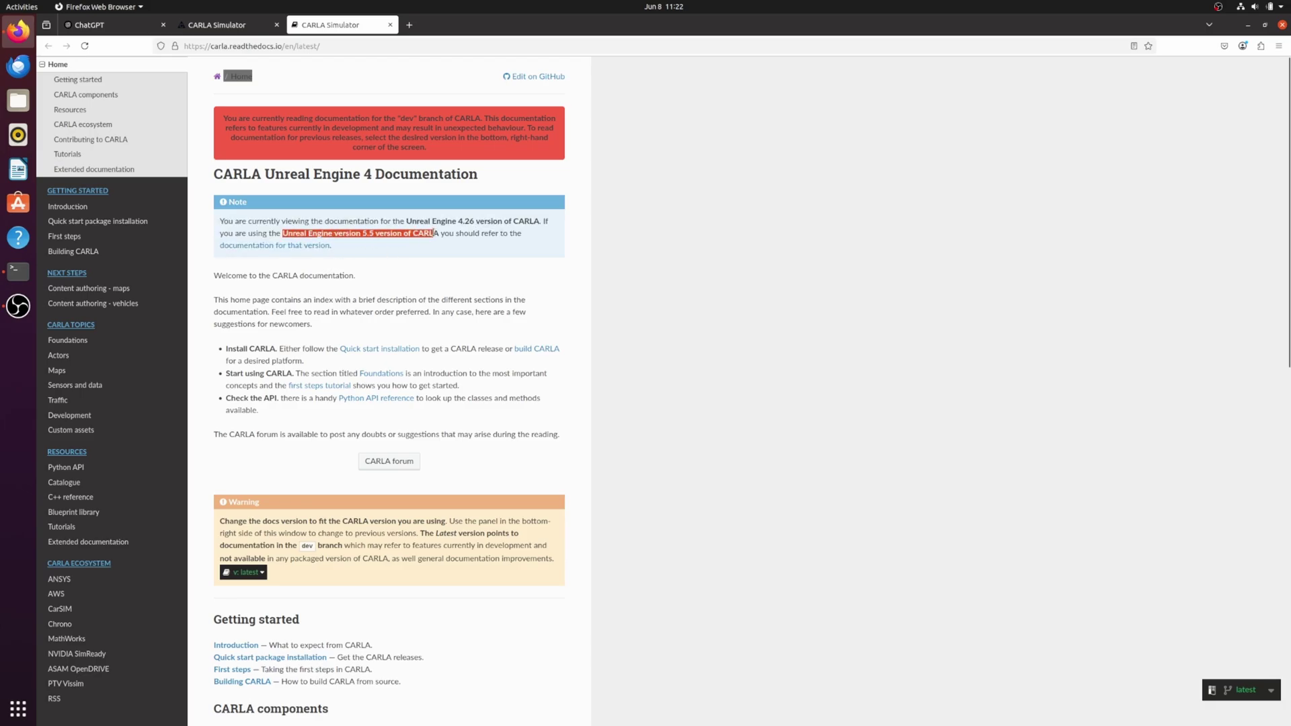
{"action": "middle_click", "coordinate": [302, 246]}
{"action": "left_click", "coordinate": [452, 25]}
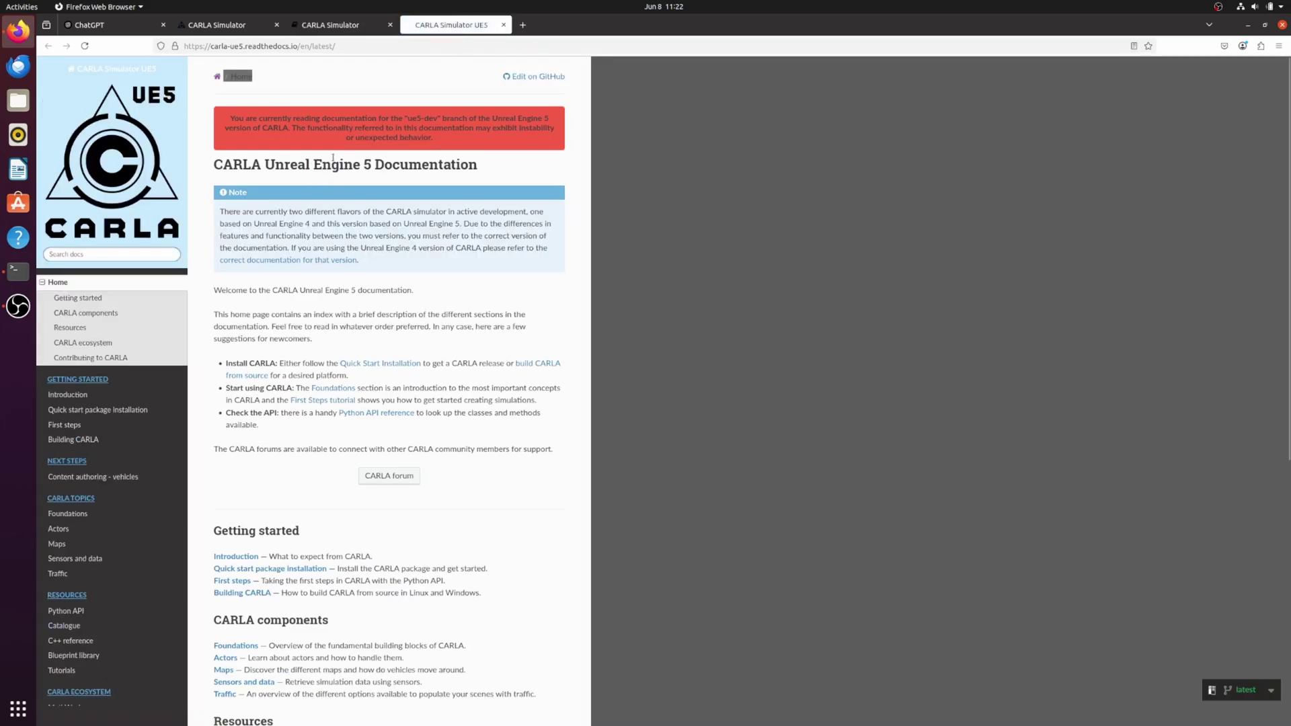
{"action": "left_click", "coordinate": [502, 25]}
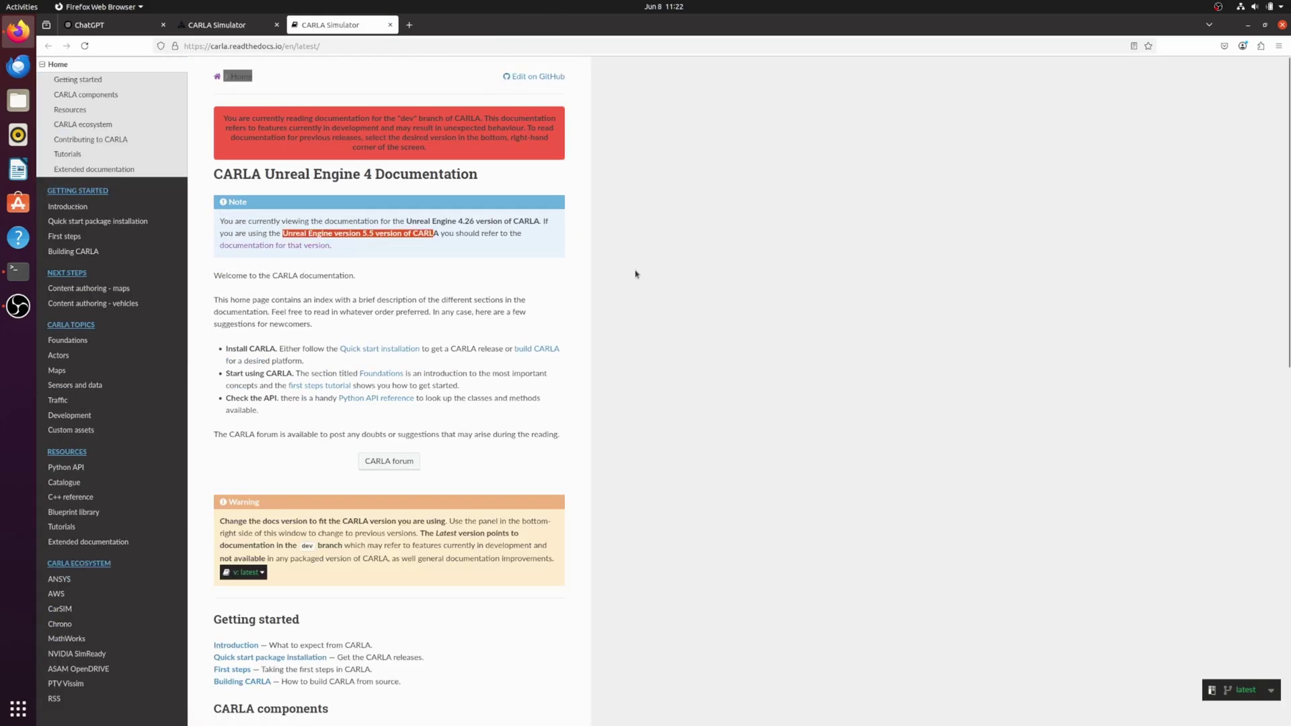
Review the documentation's welcome and Install CARLA text, and follow its link to the build CARLA page.
{"action": "left_click", "coordinate": [446, 290]}
{"action": "left_click_drag", "start_coordinate": [212, 278], "coordinate": [367, 278]}
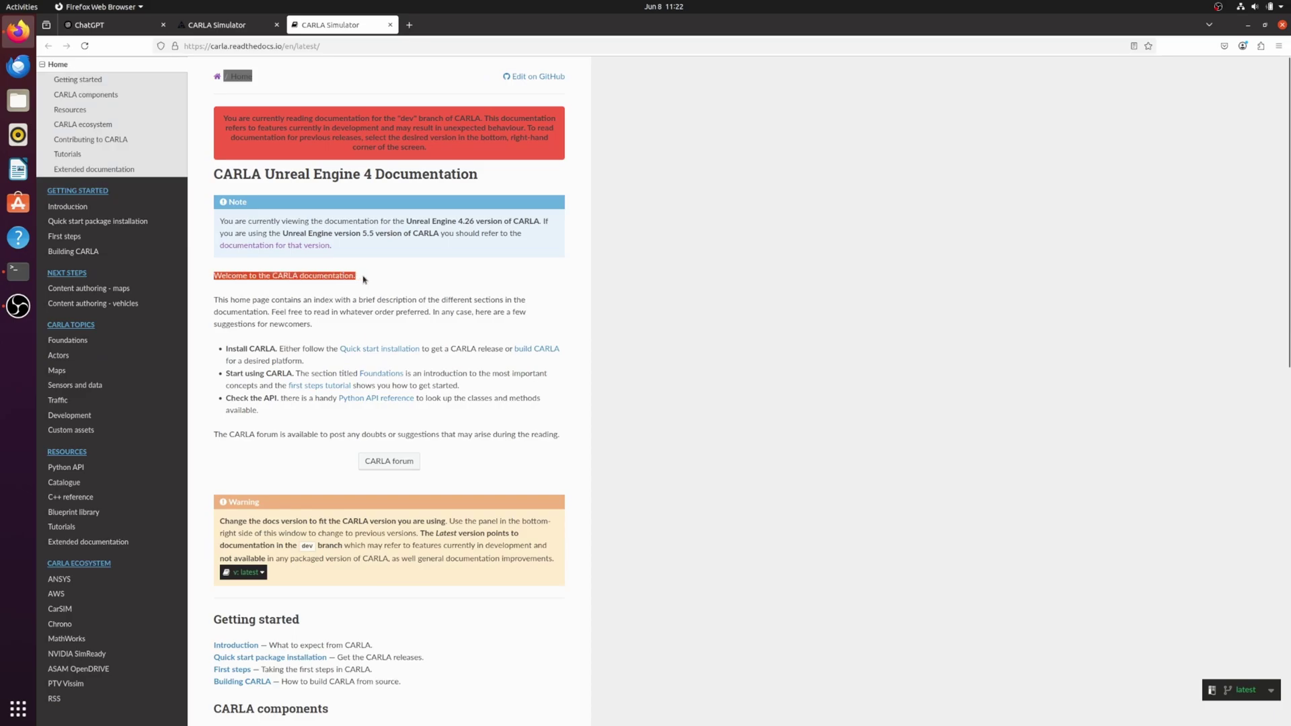
{"action": "scroll", "coordinate": [367, 278], "scroll_direction": "down", "scroll_amount": 1}
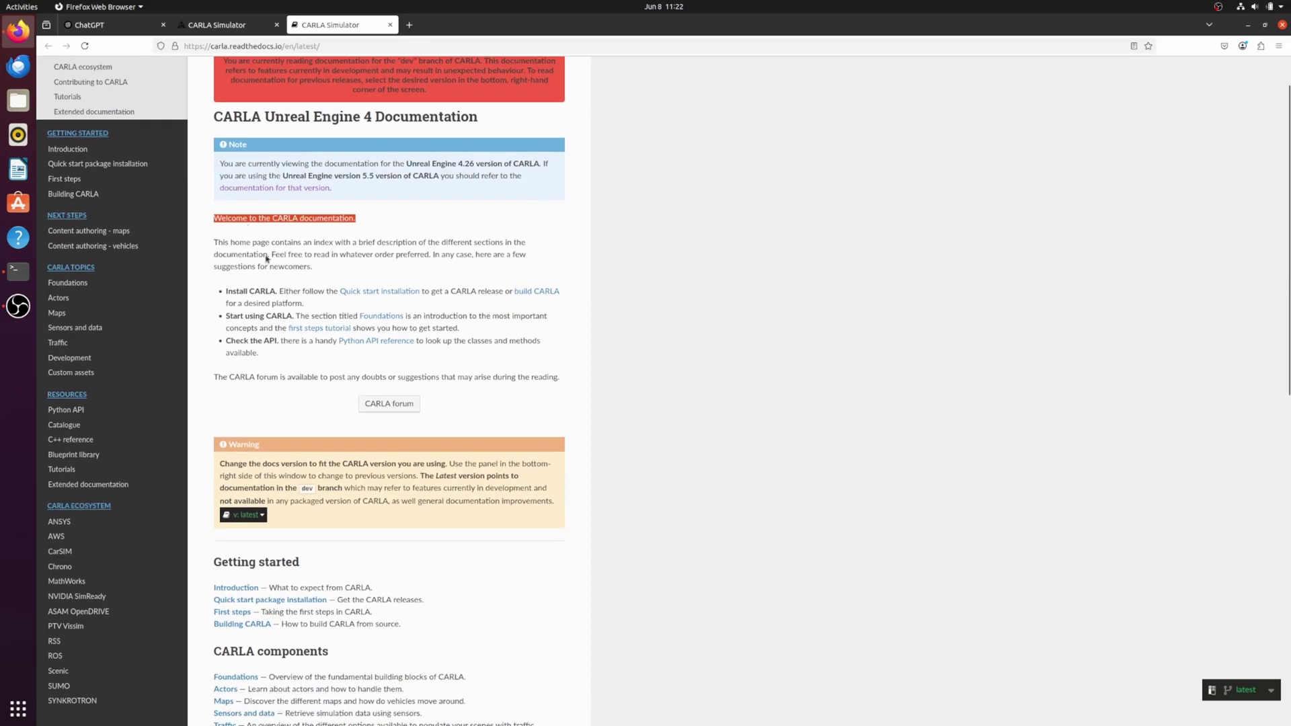
{"action": "left_click", "coordinate": [314, 306]}
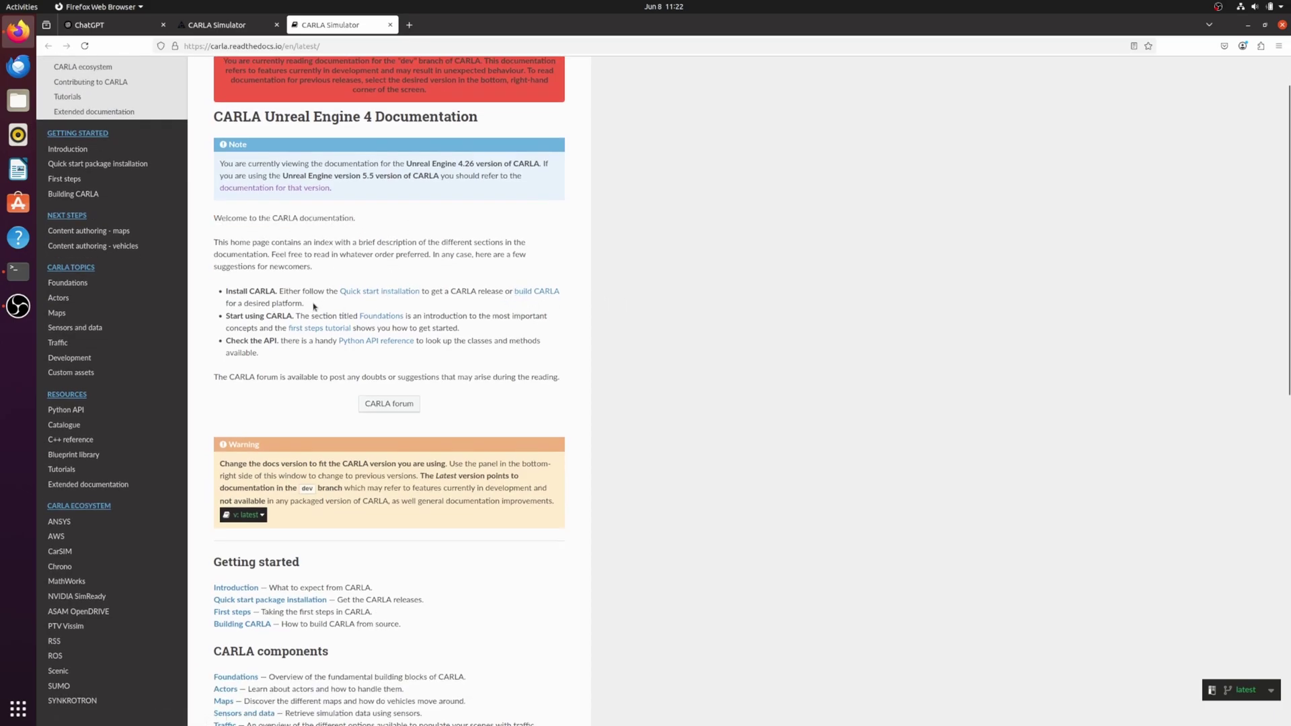
{"action": "left_click_drag", "start_coordinate": [546, 306], "coordinate": [517, 293]}
{"action": "left_click", "coordinate": [527, 306]}
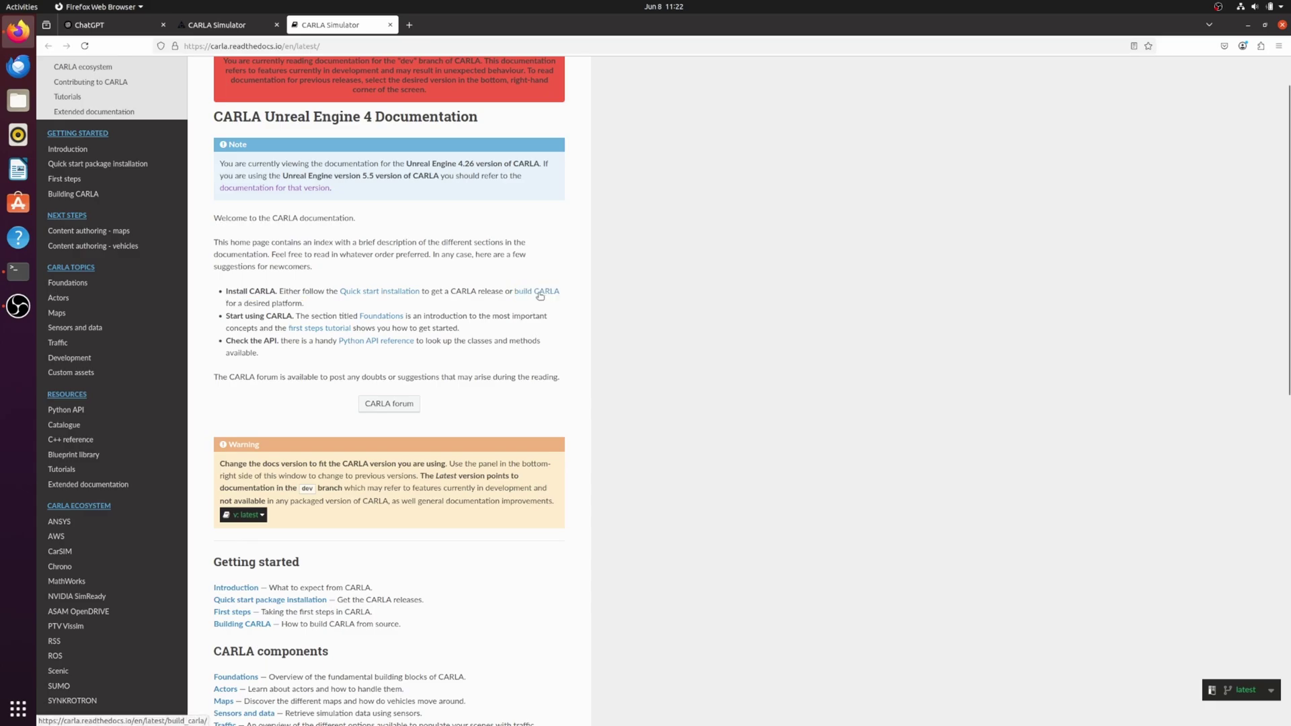
{"action": "left_click", "coordinate": [538, 292]}
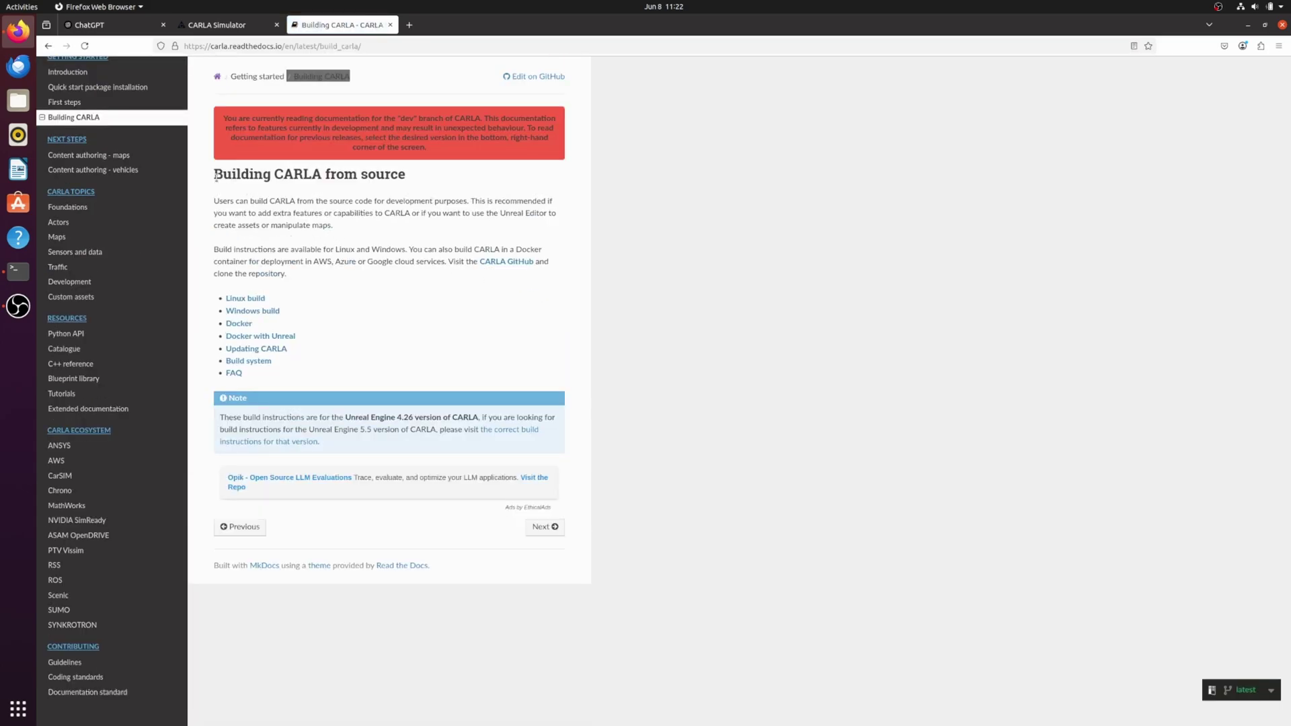
Open the Linux build guide from the Building CARLA from source page.
{"action": "left_click_drag", "start_coordinate": [215, 175], "coordinate": [411, 177]}
{"action": "left_click", "coordinate": [431, 179]}
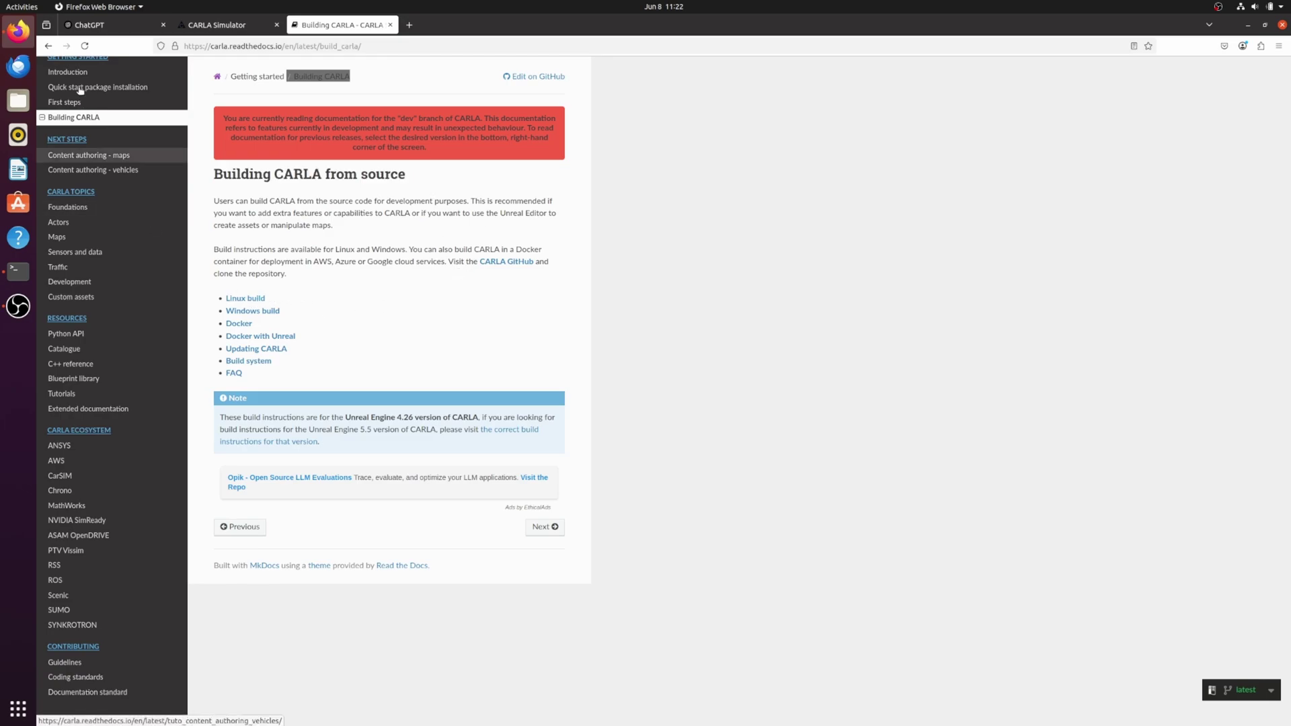
{"action": "left_click", "coordinate": [255, 299]}
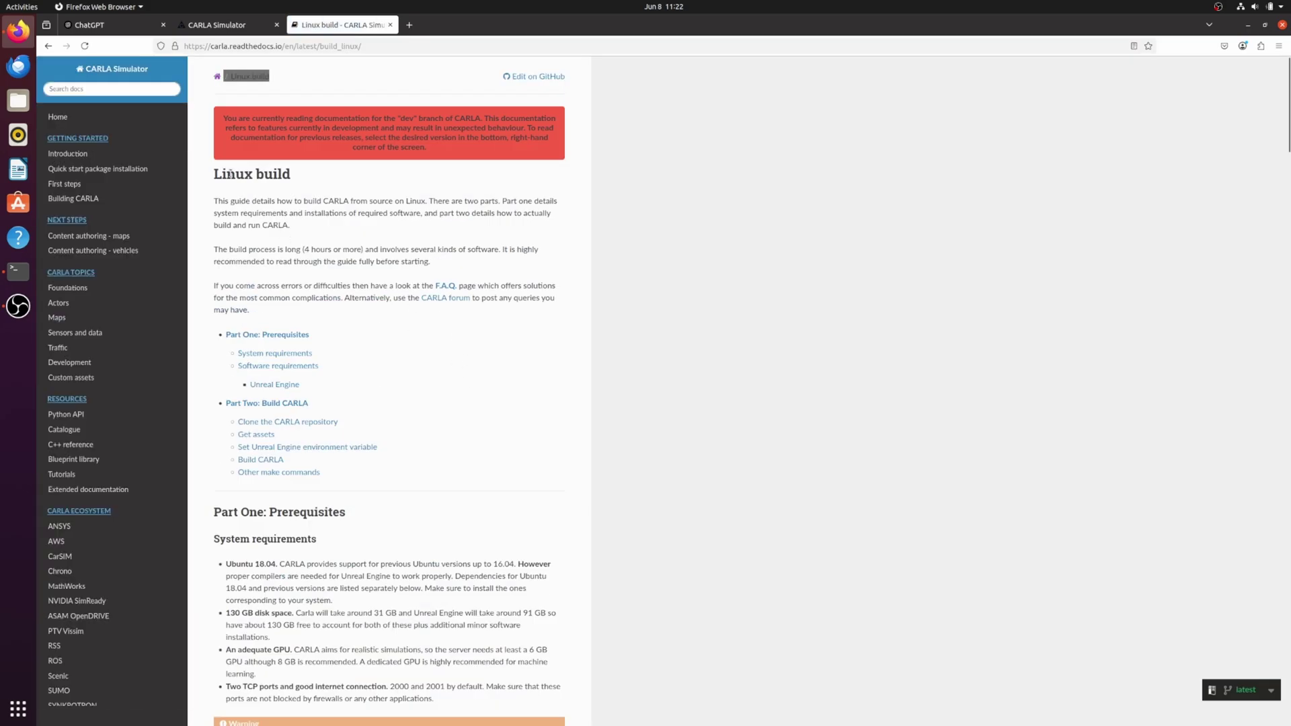
Read the introduction of the Linux build guide, covering its two parts and the expected build time.
{"action": "left_click_drag", "start_coordinate": [215, 173], "coordinate": [293, 174]}
{"action": "left_click", "coordinate": [421, 186]}
{"action": "left_click_drag", "start_coordinate": [215, 201], "coordinate": [596, 224]}
{"action": "left_click", "coordinate": [474, 213]}
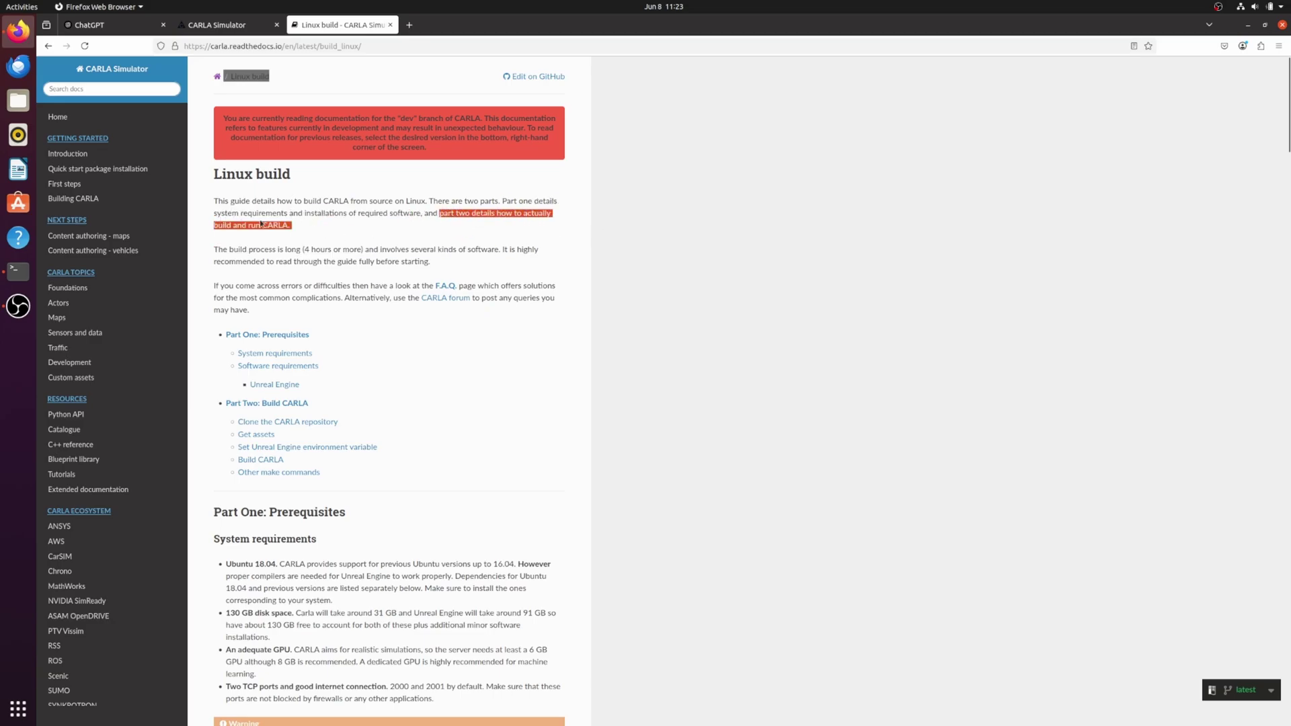
{"action": "scroll", "coordinate": [332, 278], "scroll_direction": "down", "scroll_amount": 1}
{"action": "left_click_drag", "start_coordinate": [219, 192], "coordinate": [363, 193]}
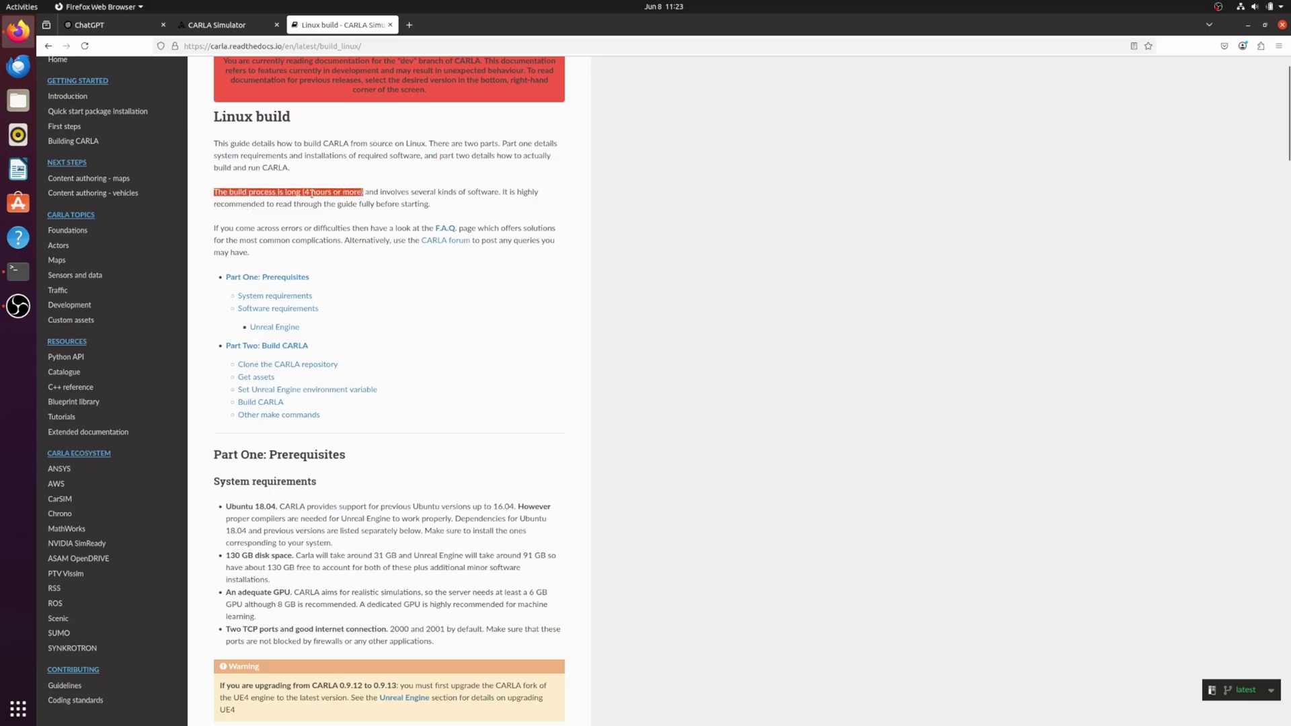
{"action": "left_click", "coordinate": [384, 269]}
{"action": "scroll", "coordinate": [313, 284], "scroll_direction": "down", "scroll_amount": 1}
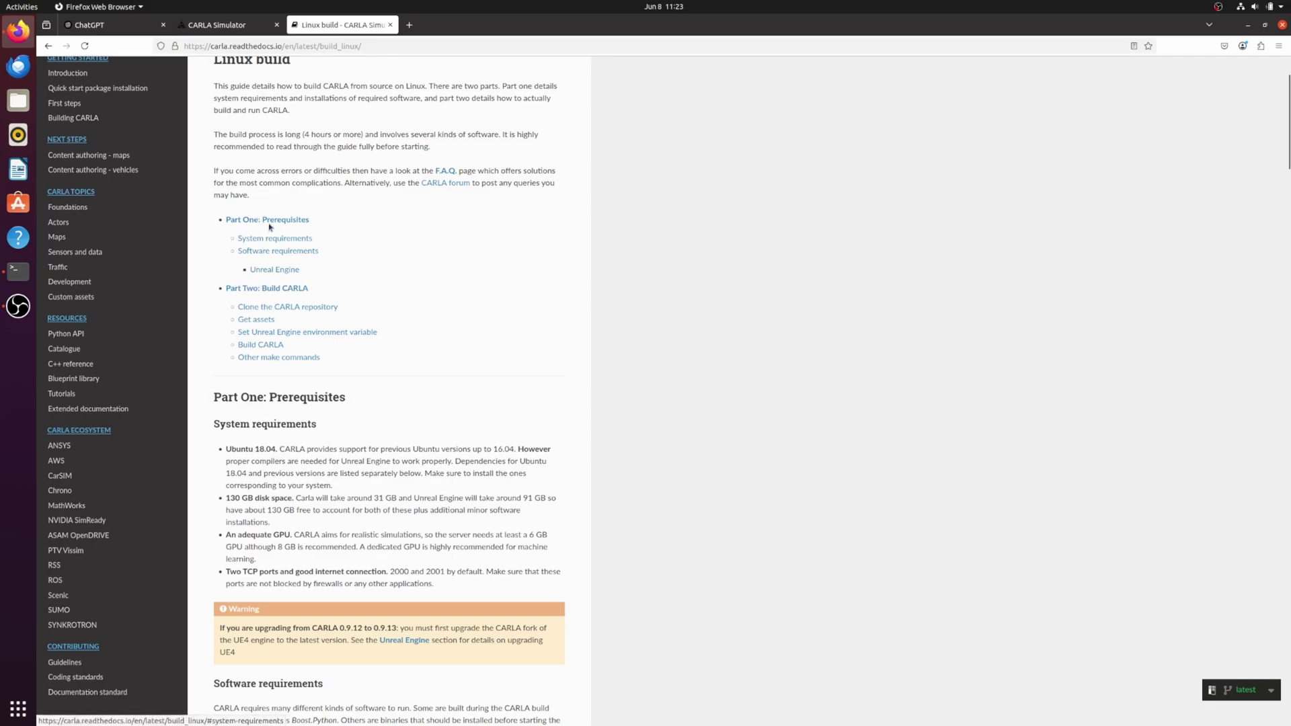
Check the guide's outline of Part One and Part Two, and jump to Part One: Prerequisites.
{"action": "left_click_drag", "start_coordinate": [318, 222], "coordinate": [225, 220]}
{"action": "left_click_drag", "start_coordinate": [312, 288], "coordinate": [224, 287]}
{"action": "left_click", "coordinate": [321, 378]}
{"action": "left_click_drag", "start_coordinate": [216, 396], "coordinate": [352, 396]}
{"action": "left_click", "coordinate": [272, 220]}
{"action": "scroll", "coordinate": [235, 316], "scroll_direction": "up", "scroll_amount": 3}
Examine the system requirements for the supported Ubuntu versions, disk space and GPU memory.
{"action": "left_click_drag", "start_coordinate": [212, 323], "coordinate": [332, 320]}
{"action": "left_click_drag", "start_coordinate": [225, 347], "coordinate": [518, 355]}
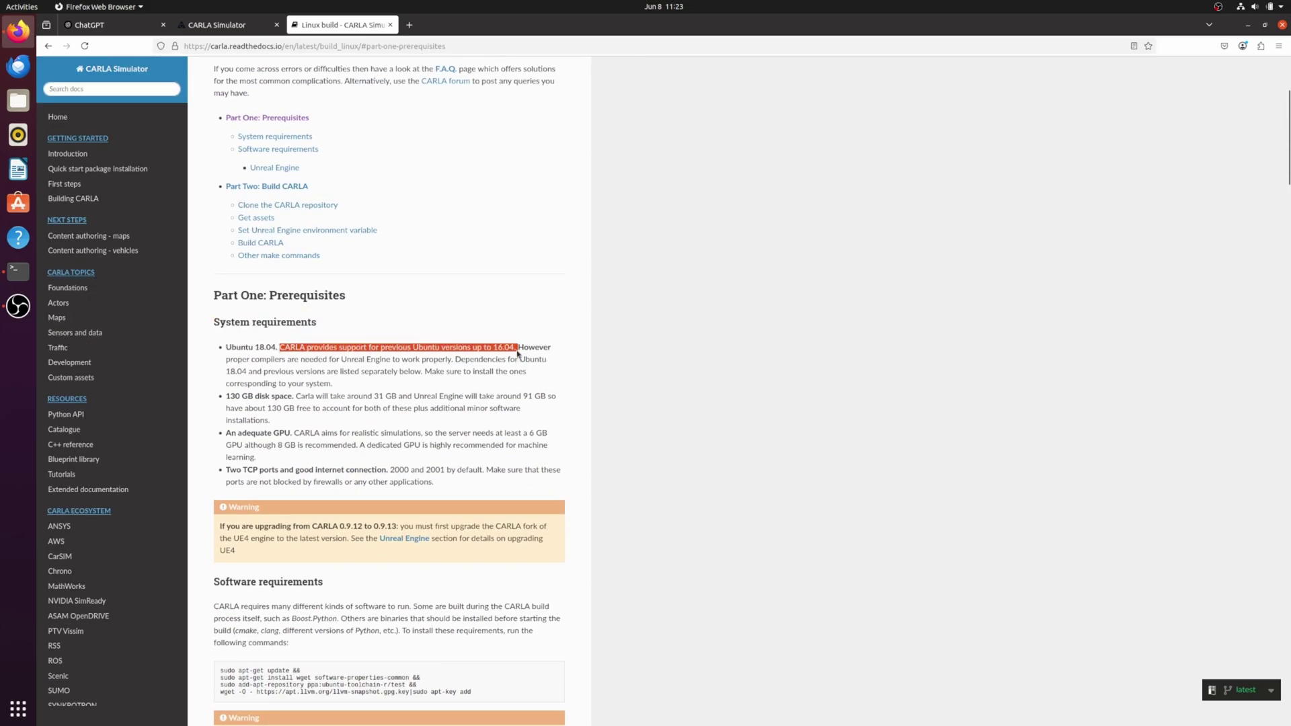
{"action": "left_click", "coordinate": [422, 379]}
{"action": "double_click", "coordinate": [236, 371]}
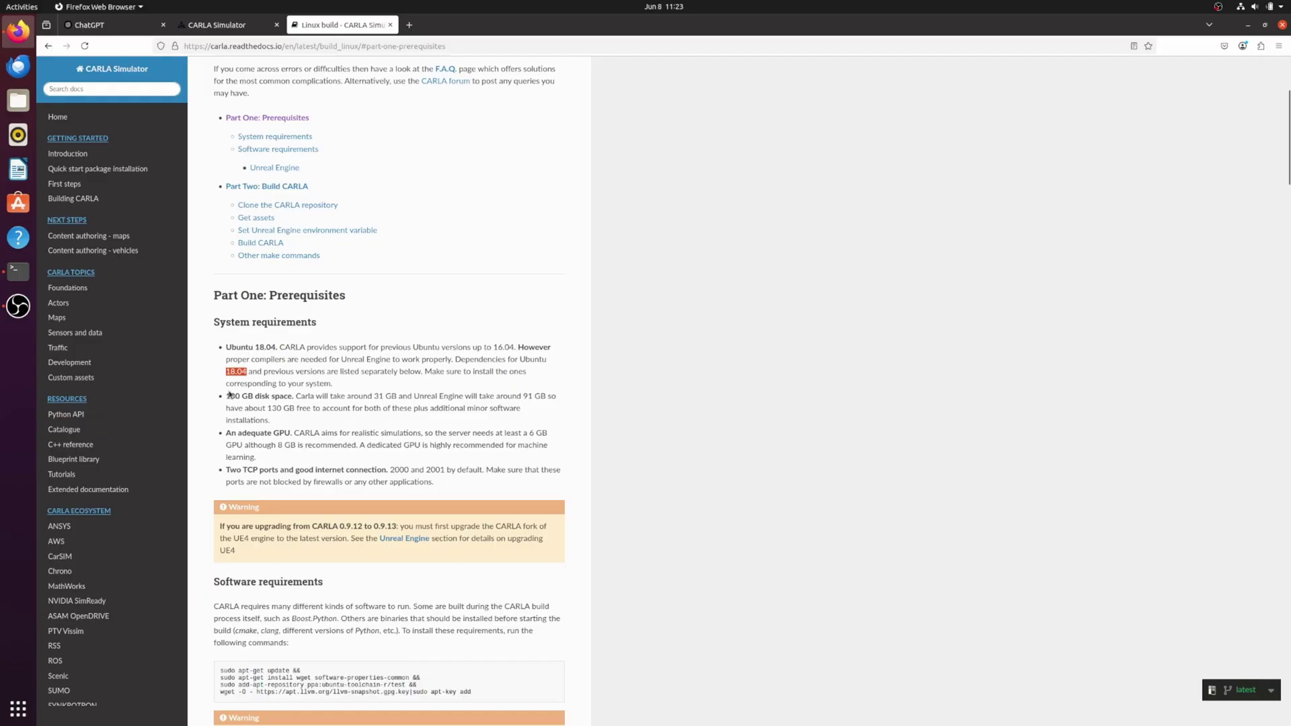
{"action": "left_click_drag", "start_coordinate": [227, 396], "coordinate": [290, 396]}
{"action": "left_click_drag", "start_coordinate": [373, 397], "coordinate": [398, 396]}
{"action": "left_click_drag", "start_coordinate": [523, 396], "coordinate": [544, 396]}
{"action": "left_click_drag", "start_coordinate": [226, 433], "coordinate": [284, 432]}
{"action": "left_click_drag", "start_coordinate": [531, 430], "coordinate": [353, 442]}
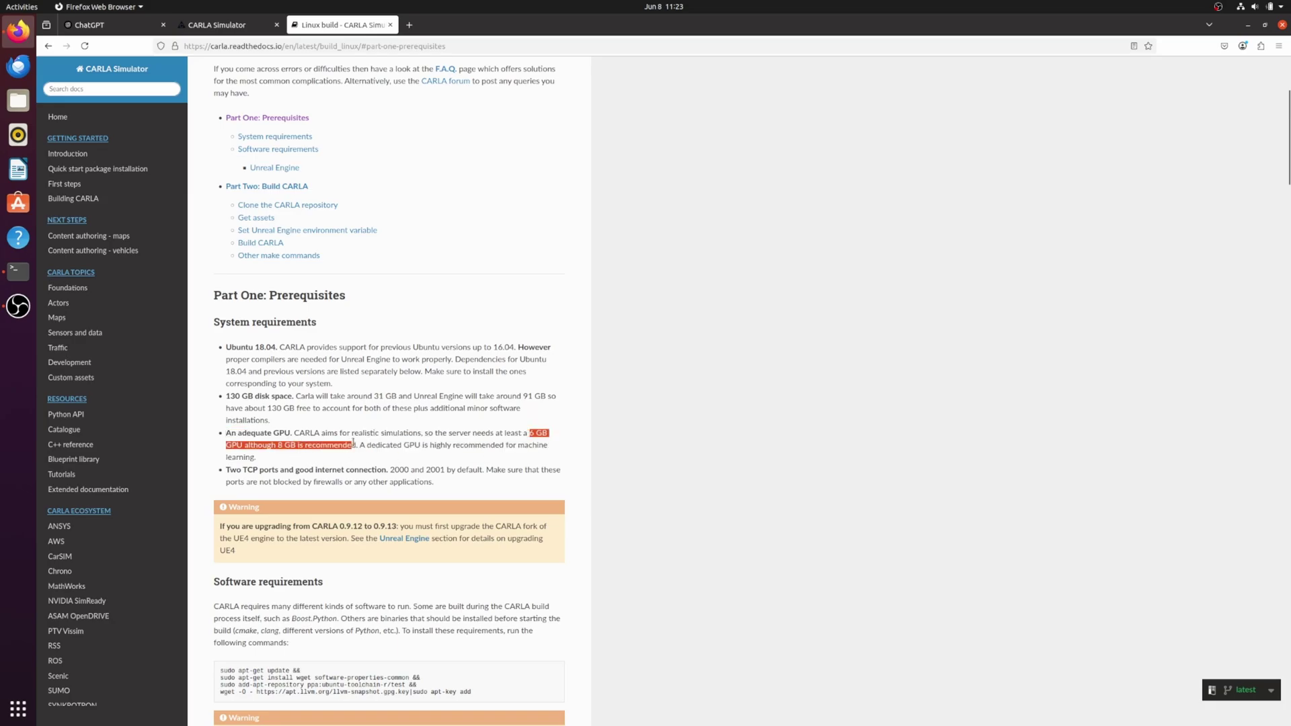
Examine the TCP port and internet requirement and the warning about upgrading from CARLA 0.9.12 to 0.9.13.
{"action": "scroll", "coordinate": [385, 431], "scroll_direction": "down", "scroll_amount": 2}
{"action": "left_click", "coordinate": [238, 411]}
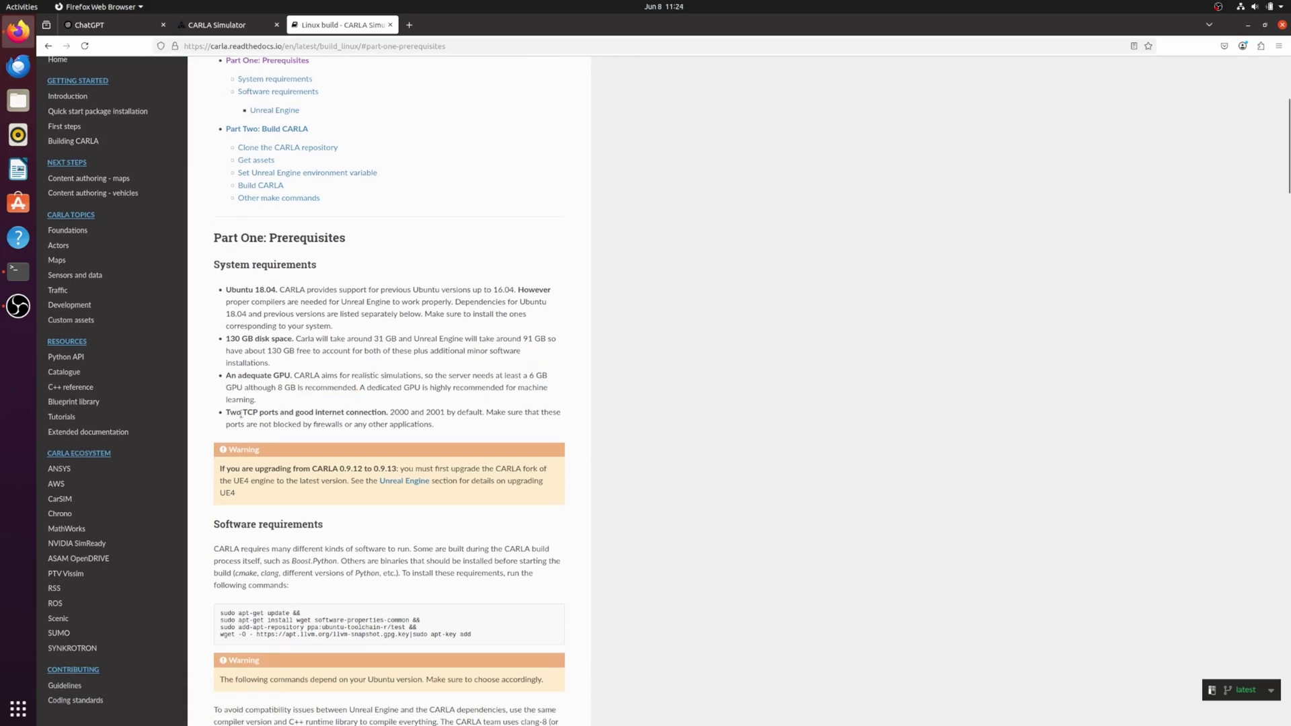
{"action": "left_click_drag", "start_coordinate": [385, 415], "coordinate": [229, 407]}
{"action": "left_click", "coordinate": [357, 408]}
{"action": "scroll", "coordinate": [264, 427], "scroll_direction": "down", "scroll_amount": 4}
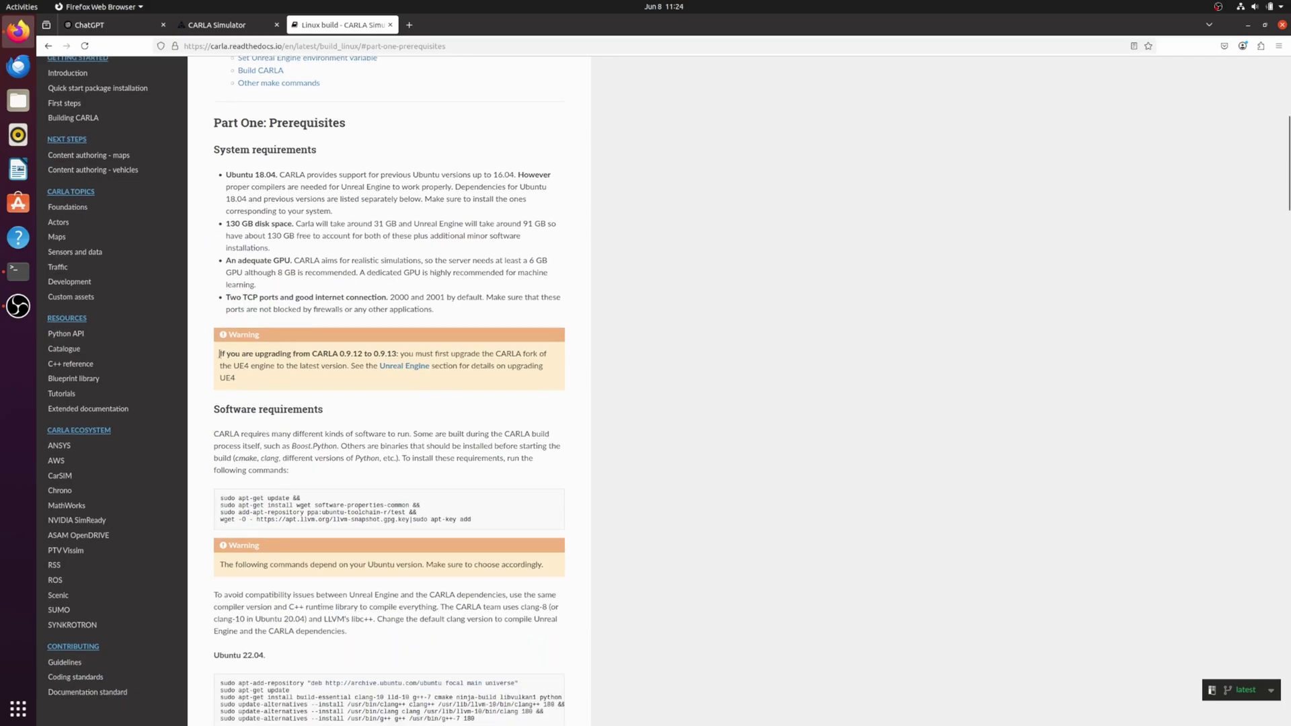
{"action": "left_click_drag", "start_coordinate": [220, 353], "coordinate": [349, 366]}
{"action": "left_click", "coordinate": [367, 384]}
{"action": "scroll", "coordinate": [363, 380], "scroll_direction": "down", "scroll_amount": 4}
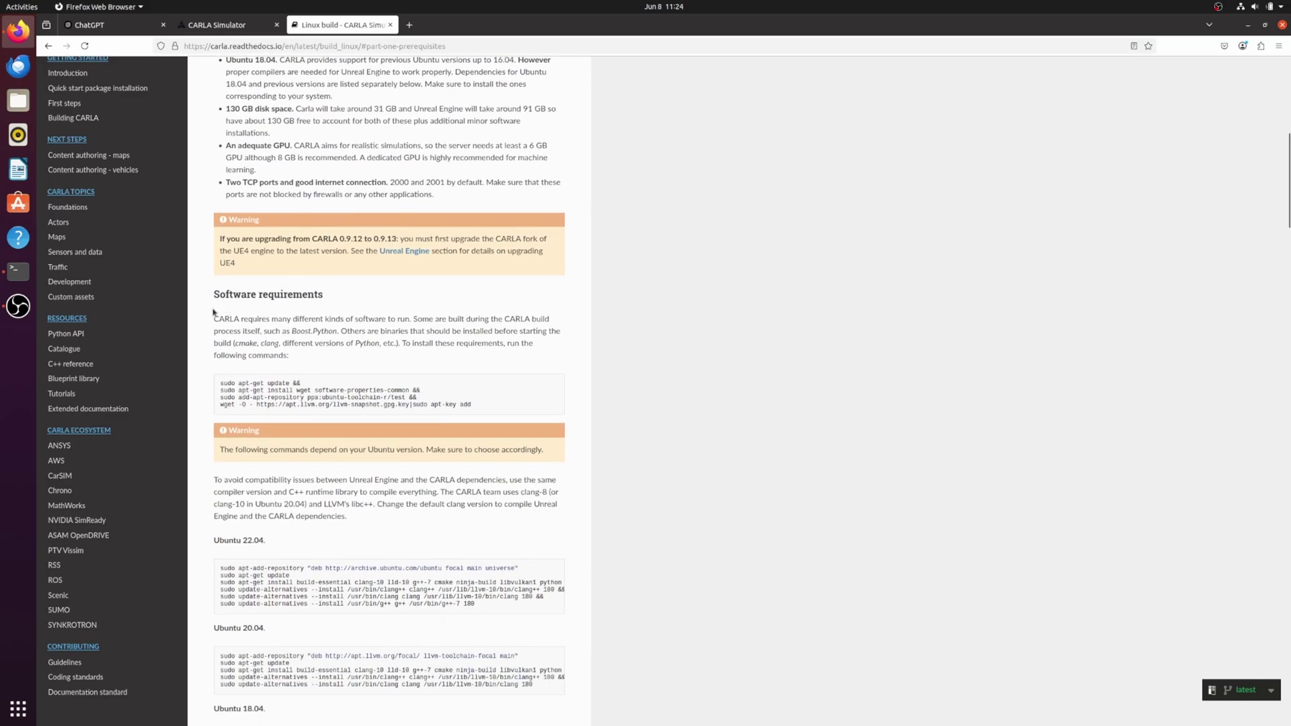
Read the guide's introduction to the software requirements that must be installed before starting the build.
{"action": "left_click_drag", "start_coordinate": [215, 305], "coordinate": [323, 300]}
{"action": "left_click", "coordinate": [248, 322]}
{"action": "left_click_drag", "start_coordinate": [214, 319], "coordinate": [339, 331]}
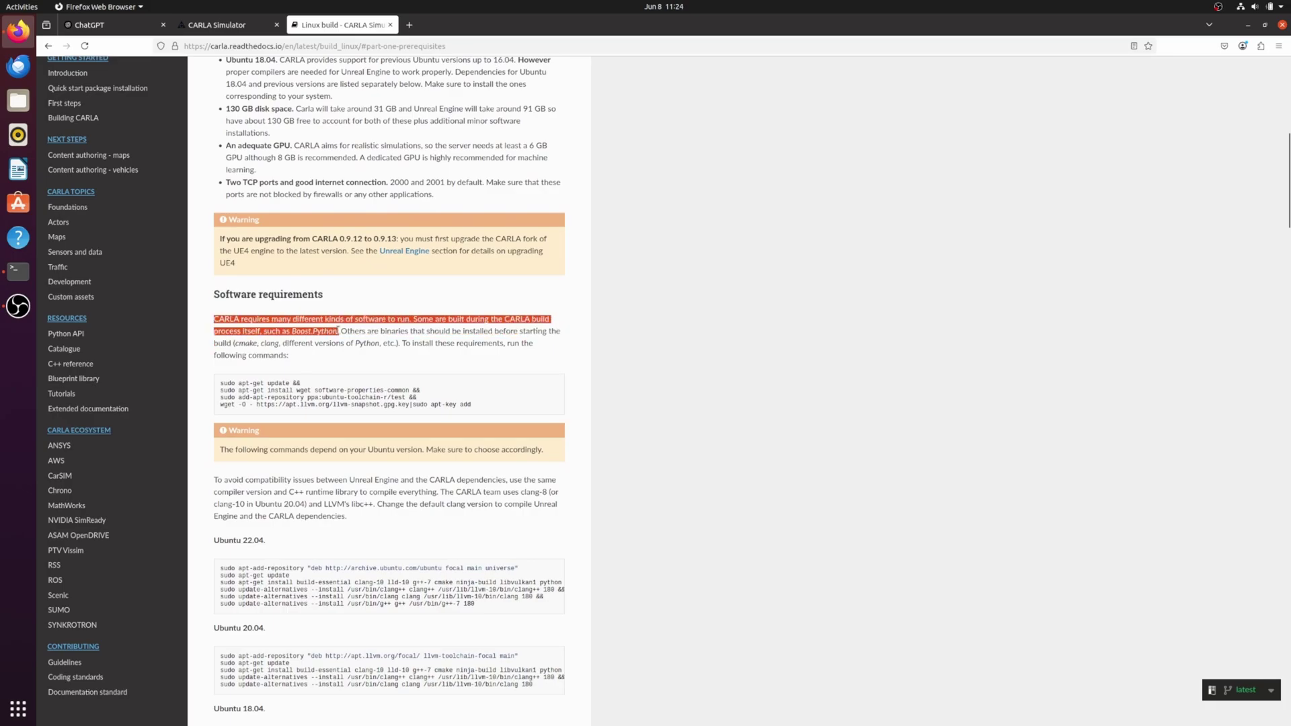
{"action": "left_click", "coordinate": [224, 382]}
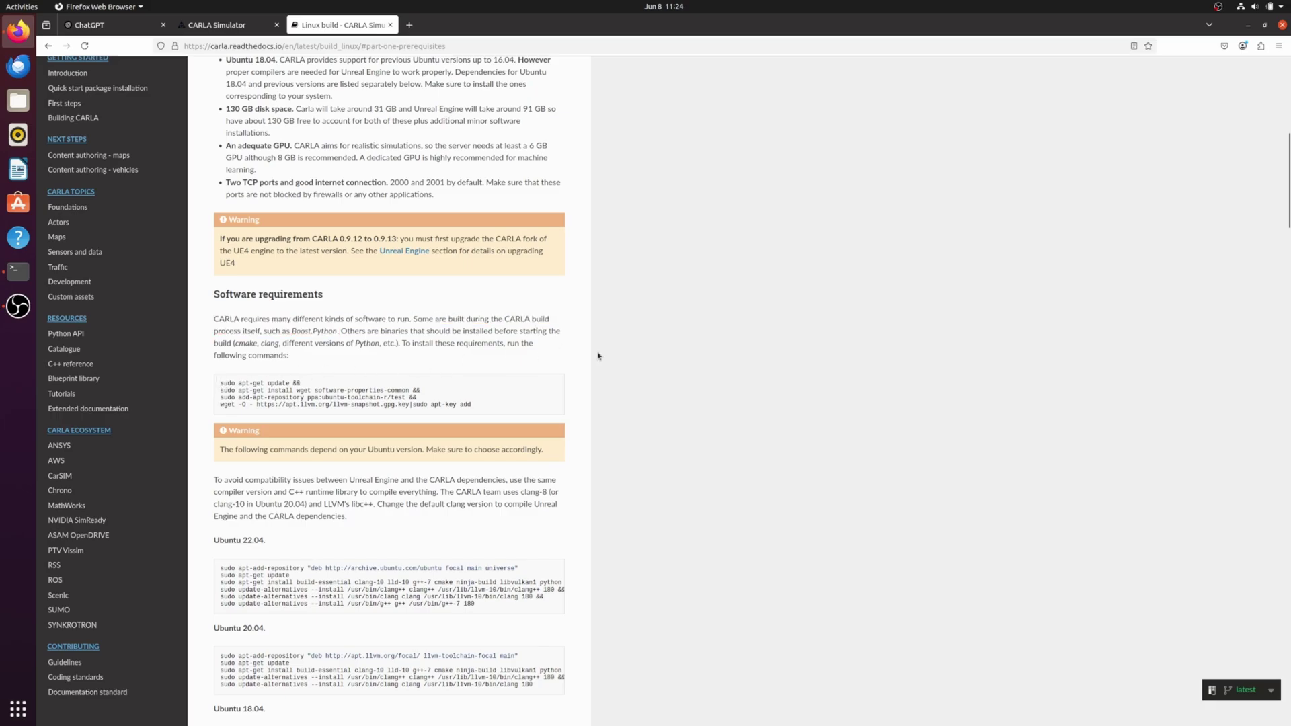
Arrange the guide side by side with the terminal and refresh the package lists with sudo apt-get update.
{"action": "key", "text": "super+Left"}
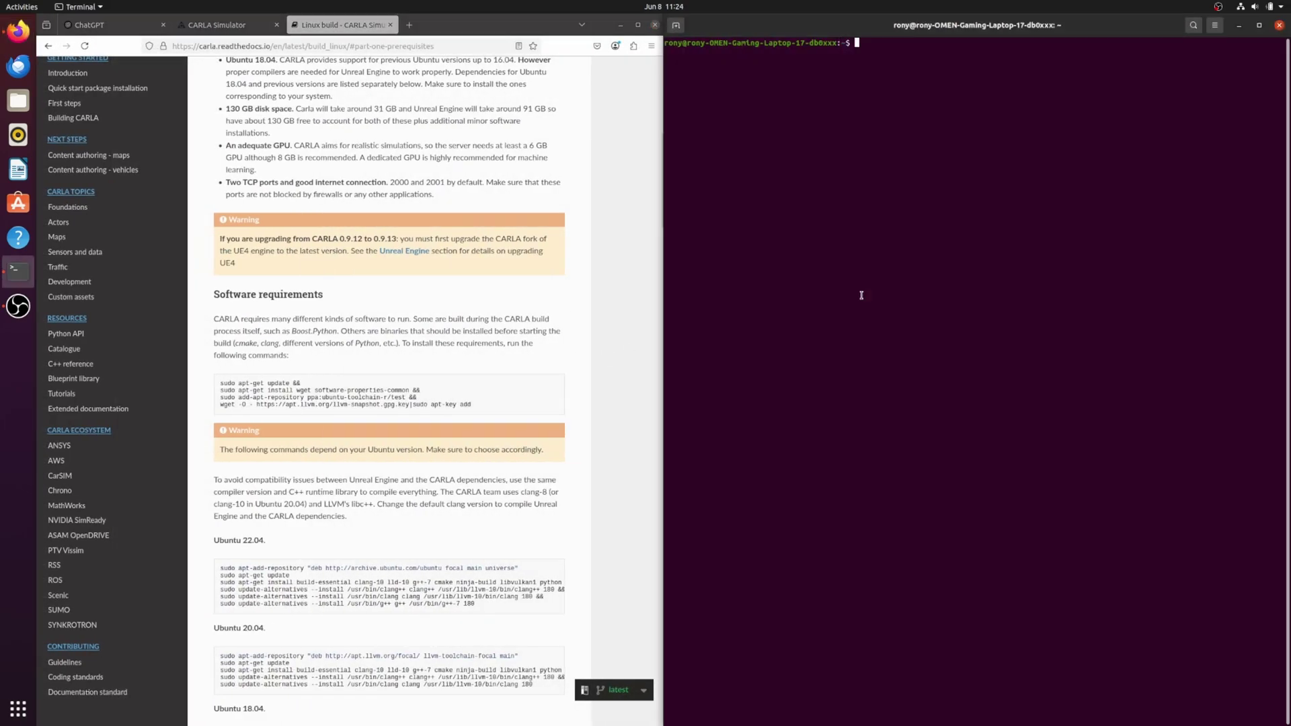
{"action": "left_click_drag", "start_coordinate": [221, 382], "coordinate": [409, 390]}
{"action": "middle_click", "coordinate": [780, 279]}
{"action": "key", "text": "Return"}
{"action": "key", "text": "Return"}
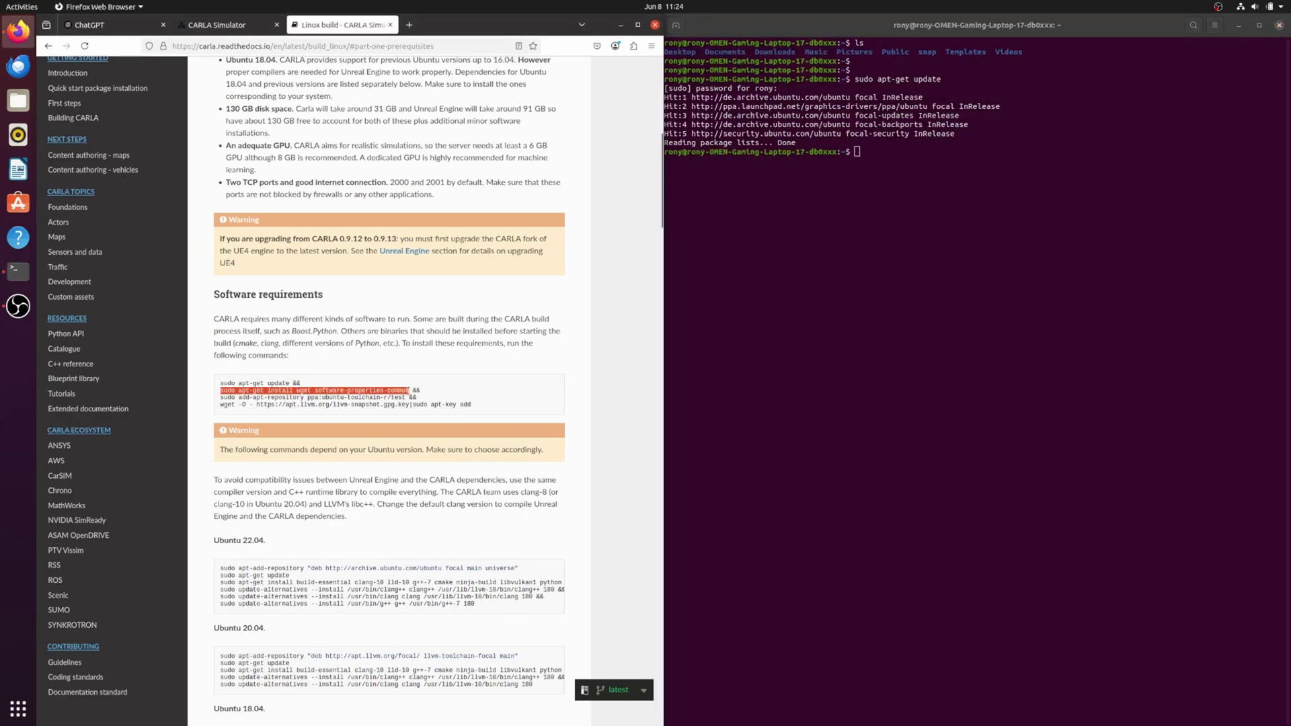
Install wget and software-properties-common with apt-get, and add the repository ppa:ubuntu-toolchain-r/test.
{"action": "middle_click", "coordinate": [780, 279]}
{"action": "key", "text": "Return"}
{"action": "left_click_drag", "start_coordinate": [220, 398], "coordinate": [406, 397]}
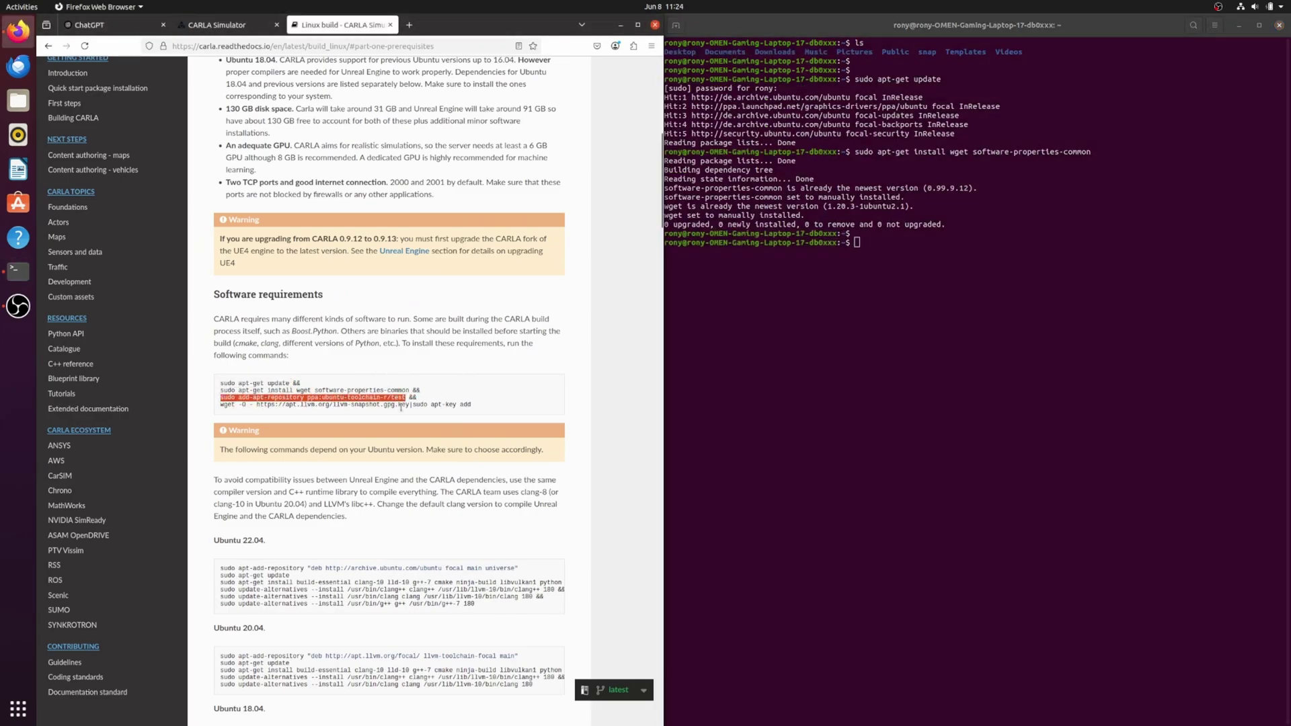
{"action": "middle_click", "coordinate": [780, 279]}
{"action": "key", "text": "Return"}
{"action": "key", "text": "Return"}
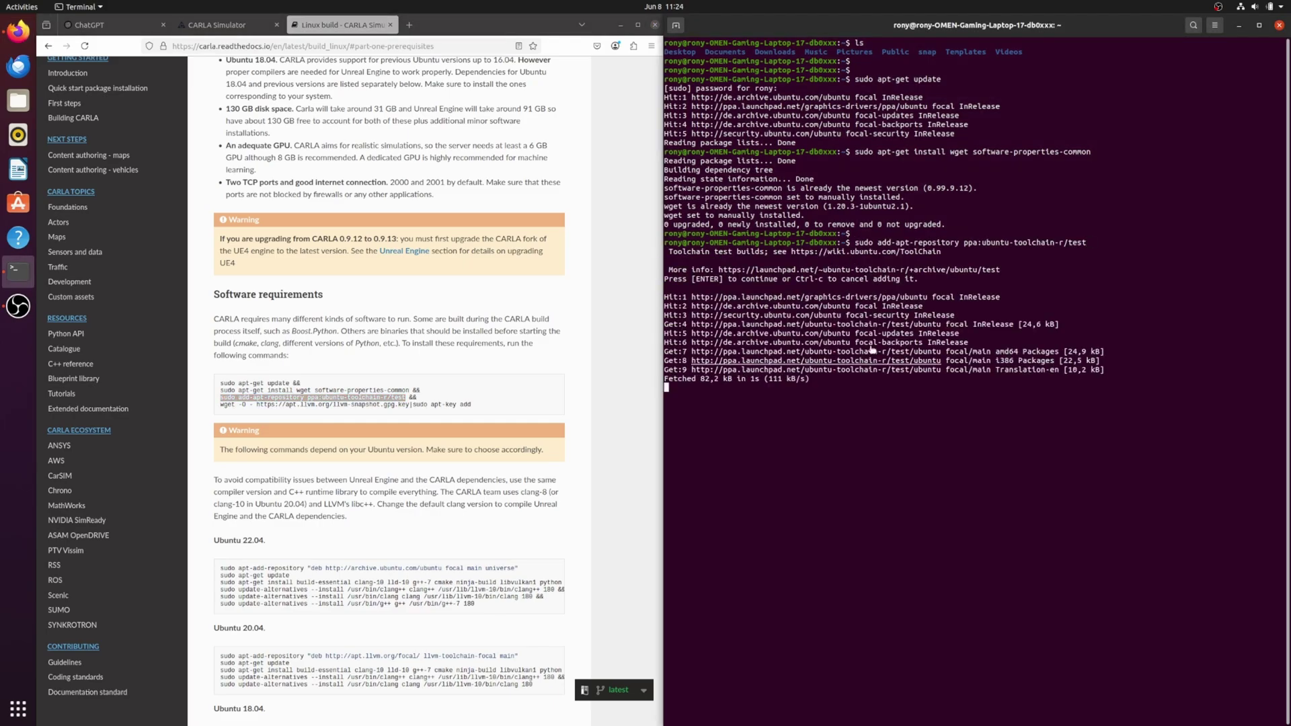
{"action": "left_click", "coordinate": [221, 404]}
{"action": "left_click_drag", "start_coordinate": [220, 404], "coordinate": [472, 404]}
{"action": "right_click", "coordinate": [471, 404]}
{"action": "left_click", "coordinate": [491, 411]}
{"action": "middle_click", "coordinate": [780, 279]}
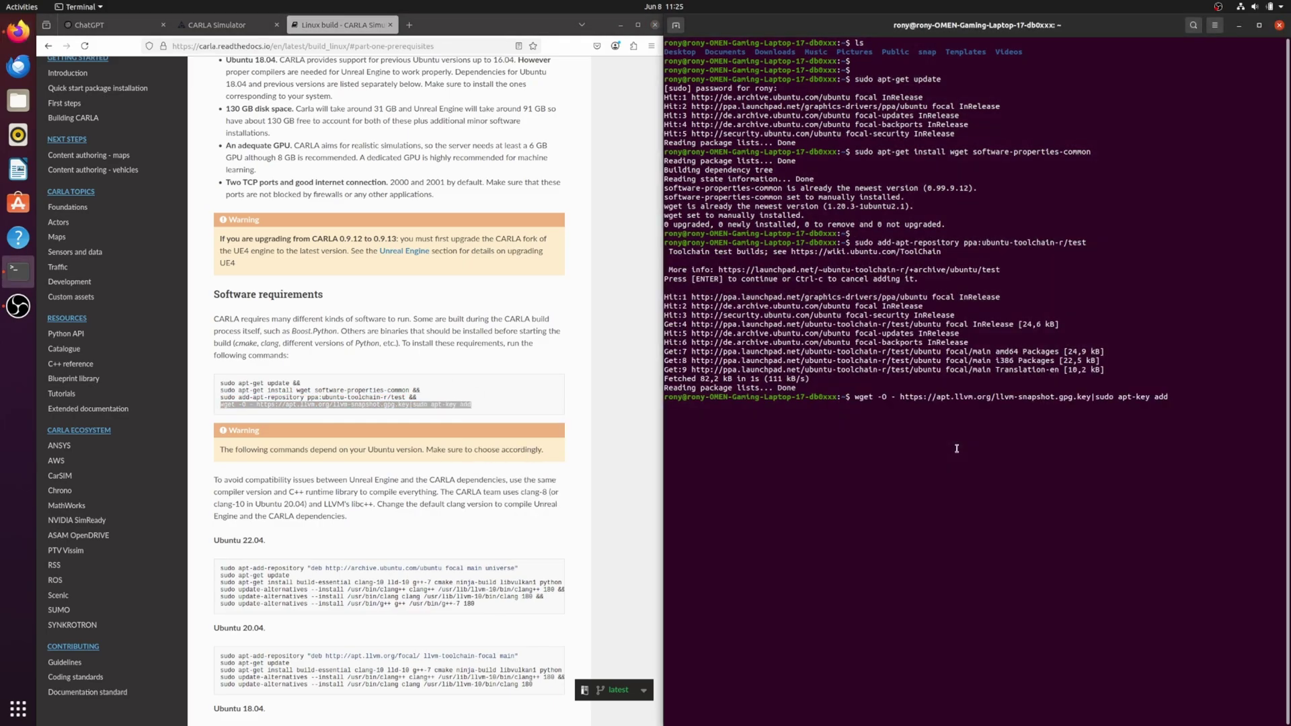
{"action": "key", "text": "Return"}
Read the guide's warning that the commands after it depend on the Ubuntu version.
{"action": "left_click", "coordinate": [245, 449]}
{"action": "scroll", "coordinate": [245, 449], "scroll_direction": "down", "scroll_amount": 2}
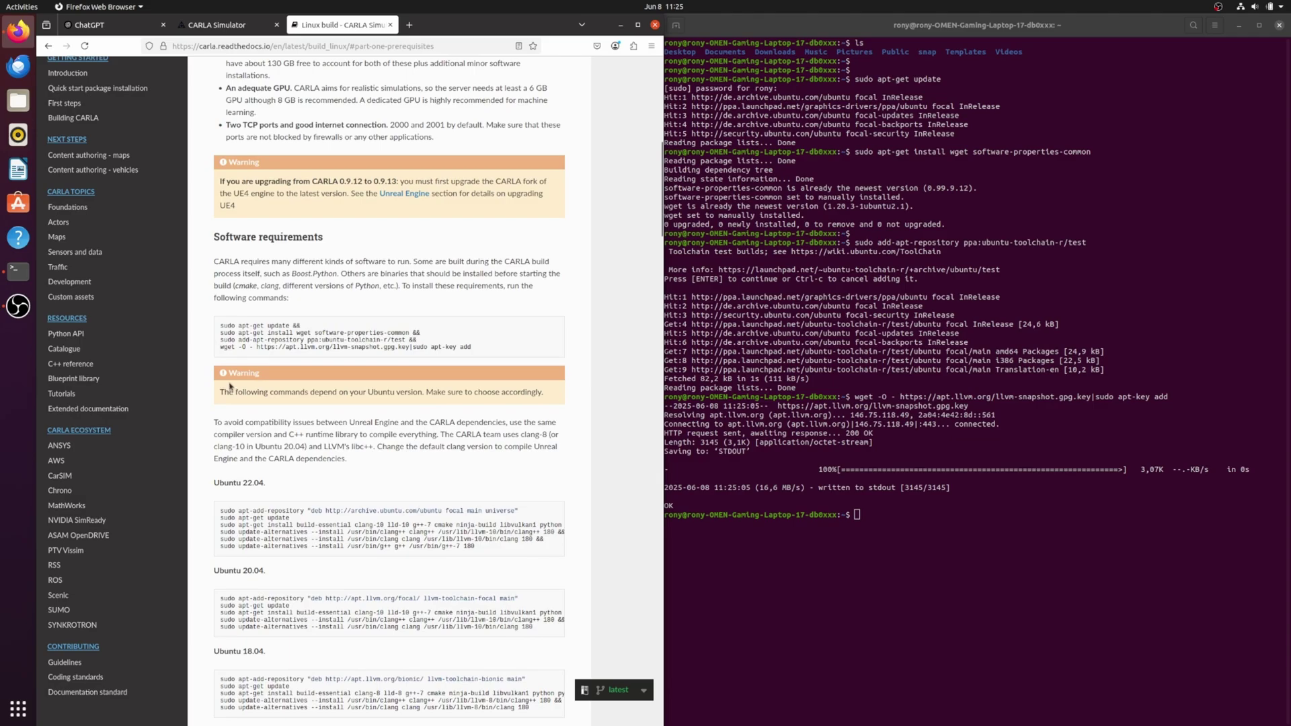
{"action": "left_click_drag", "start_coordinate": [228, 374], "coordinate": [551, 401]}
{"action": "left_click", "coordinate": [221, 398]}
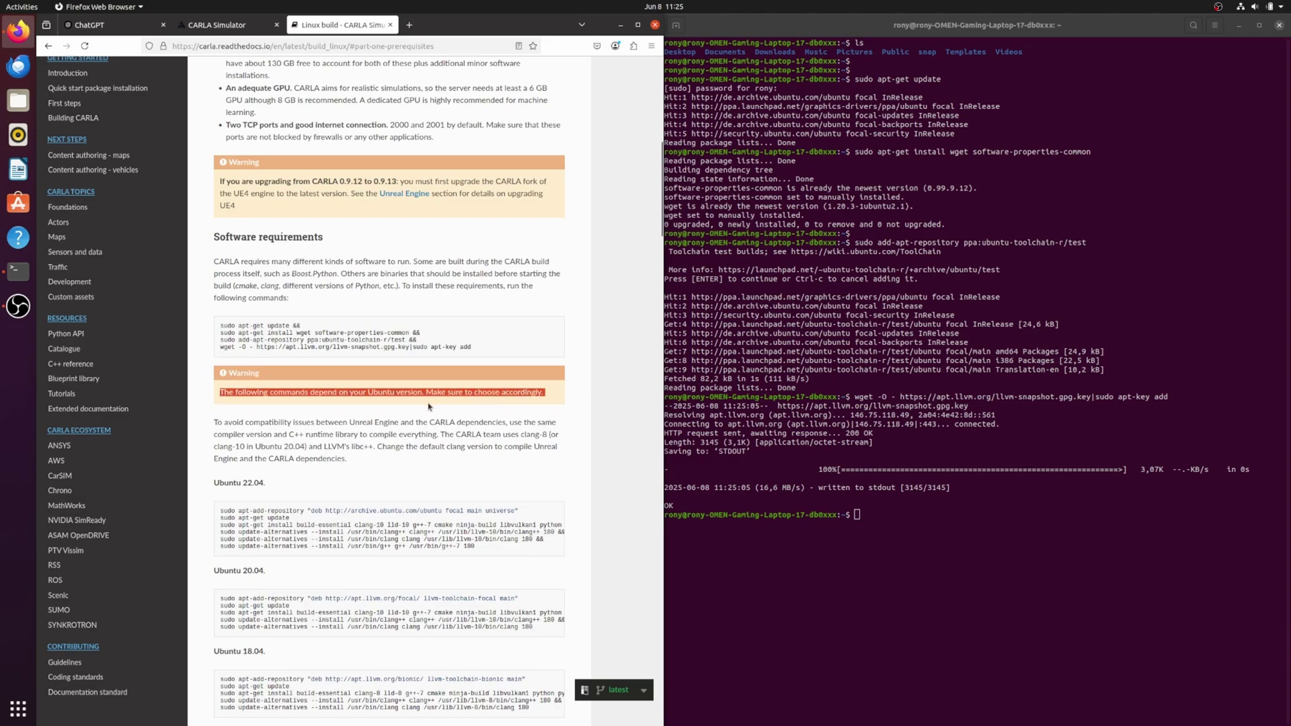
{"action": "scroll", "coordinate": [452, 383], "scroll_direction": "down", "scroll_amount": 1}
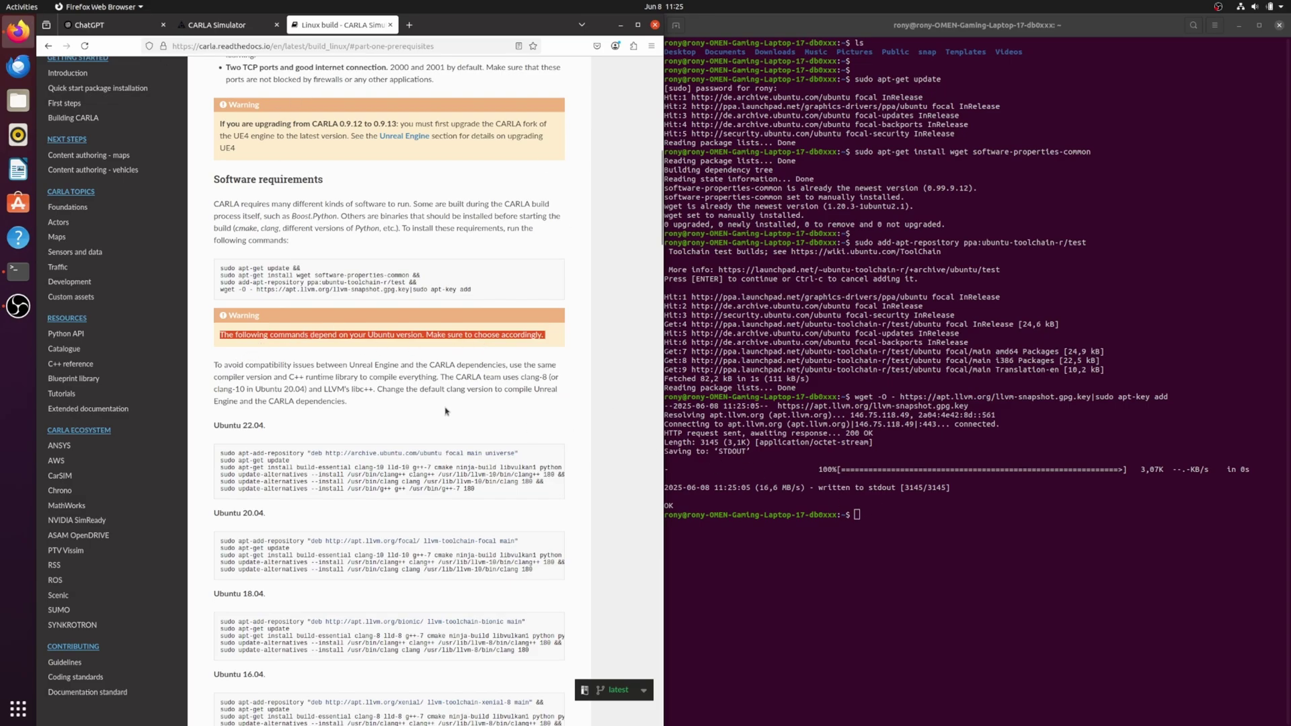
Check the installed Ubuntu release in the terminal with lsb_release -a.
{"action": "left_click", "coordinate": [884, 488]}
{"action": "type", "text": "lsb"}
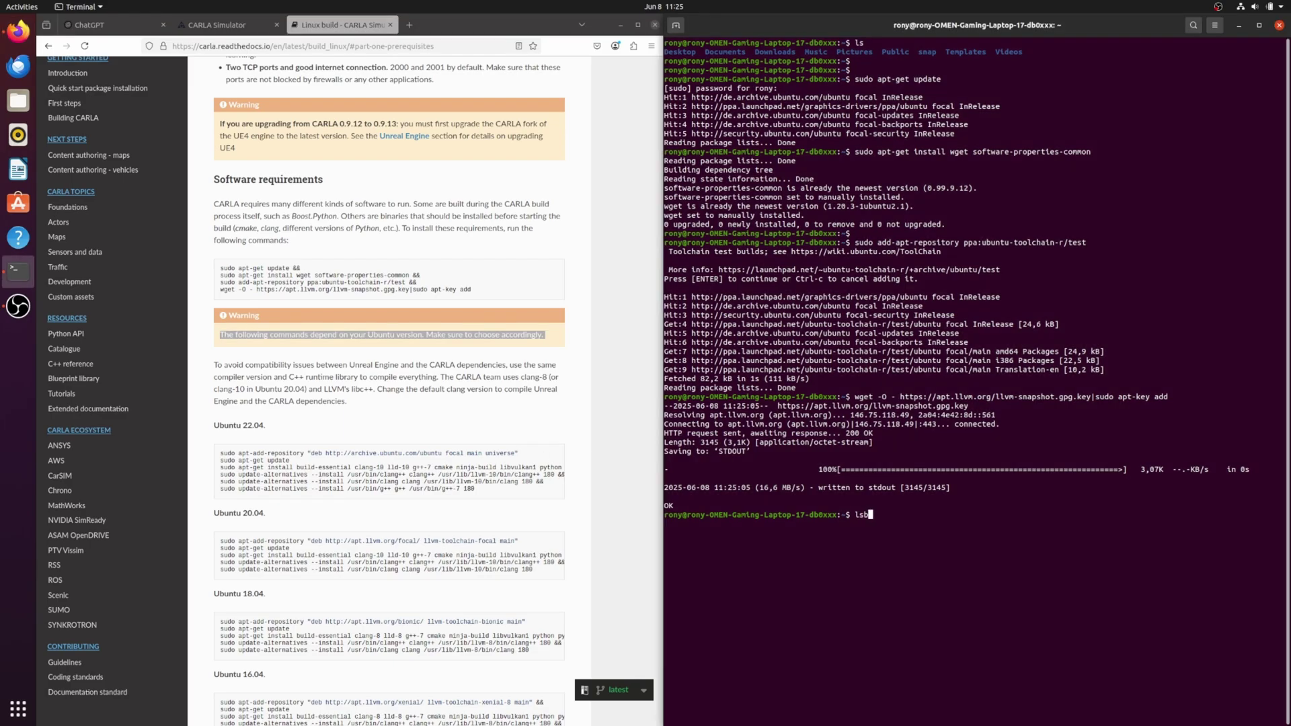
{"action": "type", "text": "_release -a"}
{"action": "key", "text": "Return"}
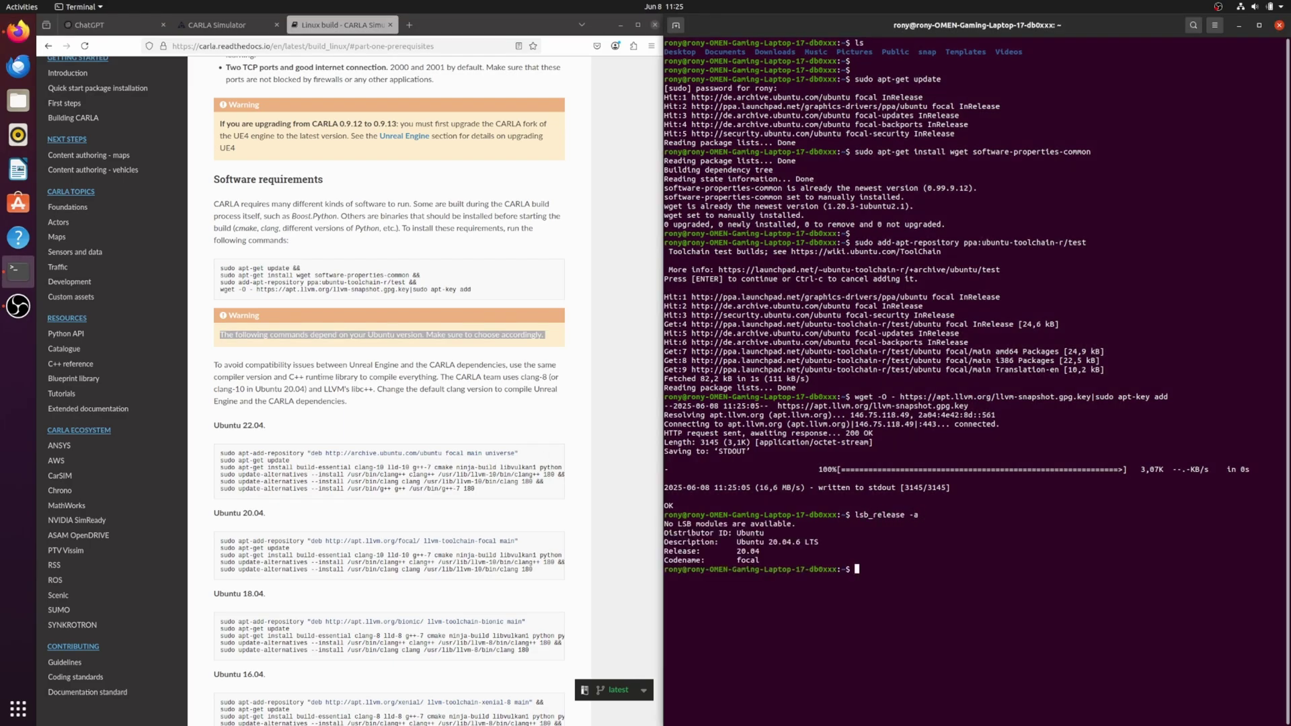
{"action": "double_click", "coordinate": [740, 535]}
{"action": "left_click", "coordinate": [740, 534]}
{"action": "triple_click", "coordinate": [820, 542]}
{"action": "left_click", "coordinate": [820, 540]}
{"action": "left_click_drag", "start_coordinate": [821, 540], "coordinate": [759, 553]}
{"action": "left_click", "coordinate": [286, 481]}
{"action": "scroll", "coordinate": [286, 480], "scroll_direction": "down", "scroll_amount": 3}
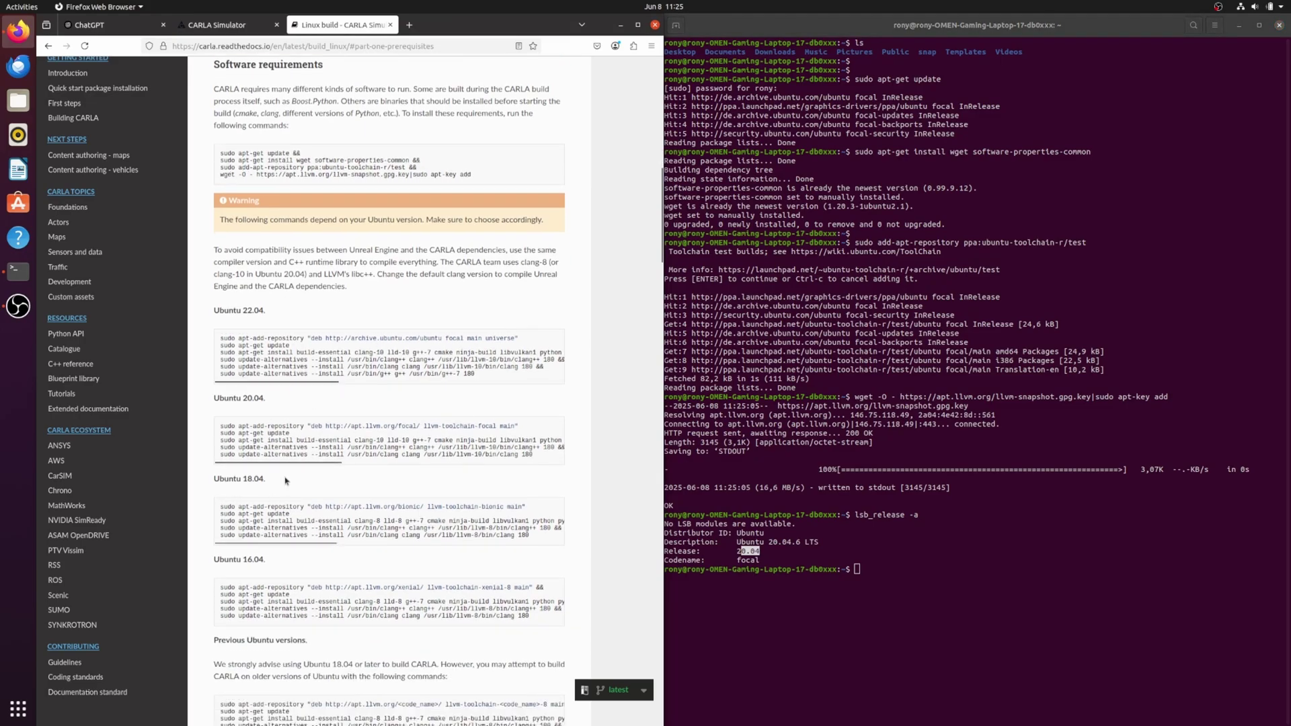
{"action": "scroll", "coordinate": [286, 481], "scroll_direction": "down", "scroll_amount": 3}
{"action": "left_click_drag", "start_coordinate": [213, 283], "coordinate": [526, 315]}
{"action": "left_click", "coordinate": [262, 283]}
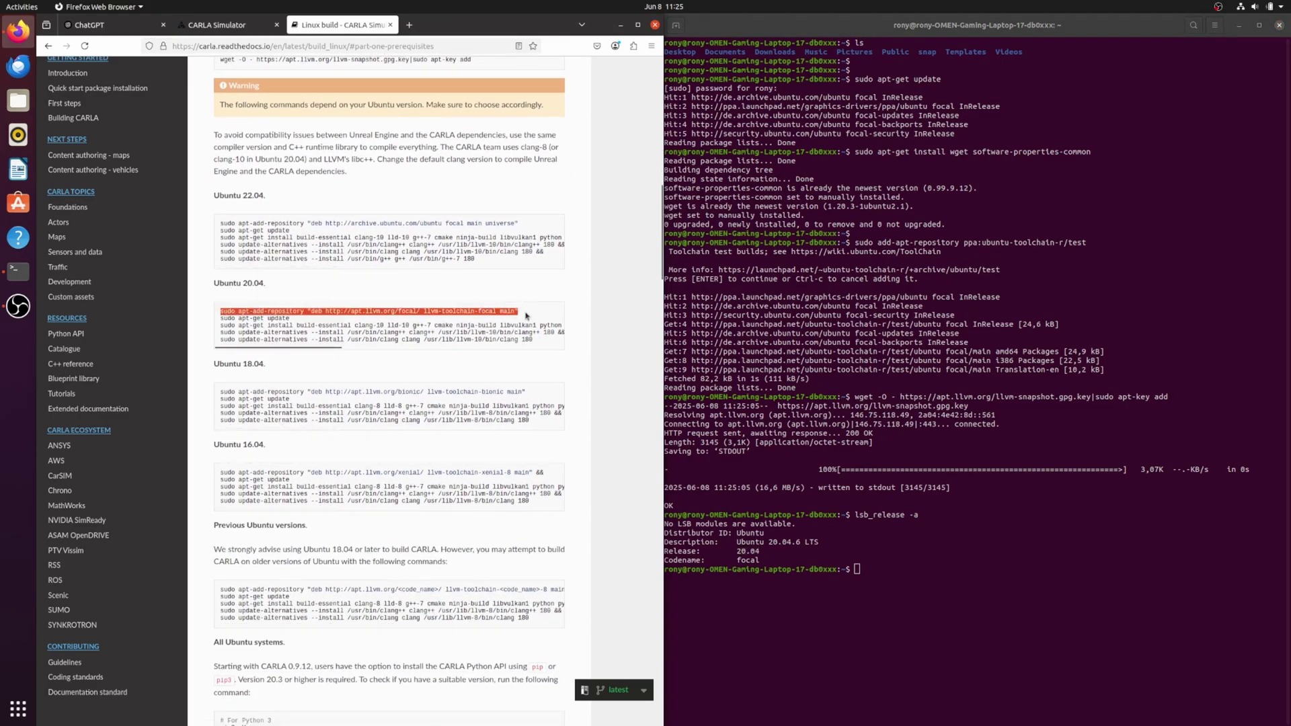
{"action": "left_click", "coordinate": [974, 487]}
{"action": "key", "text": "ctrl+shift+v"}
{"action": "key", "text": "Return"}
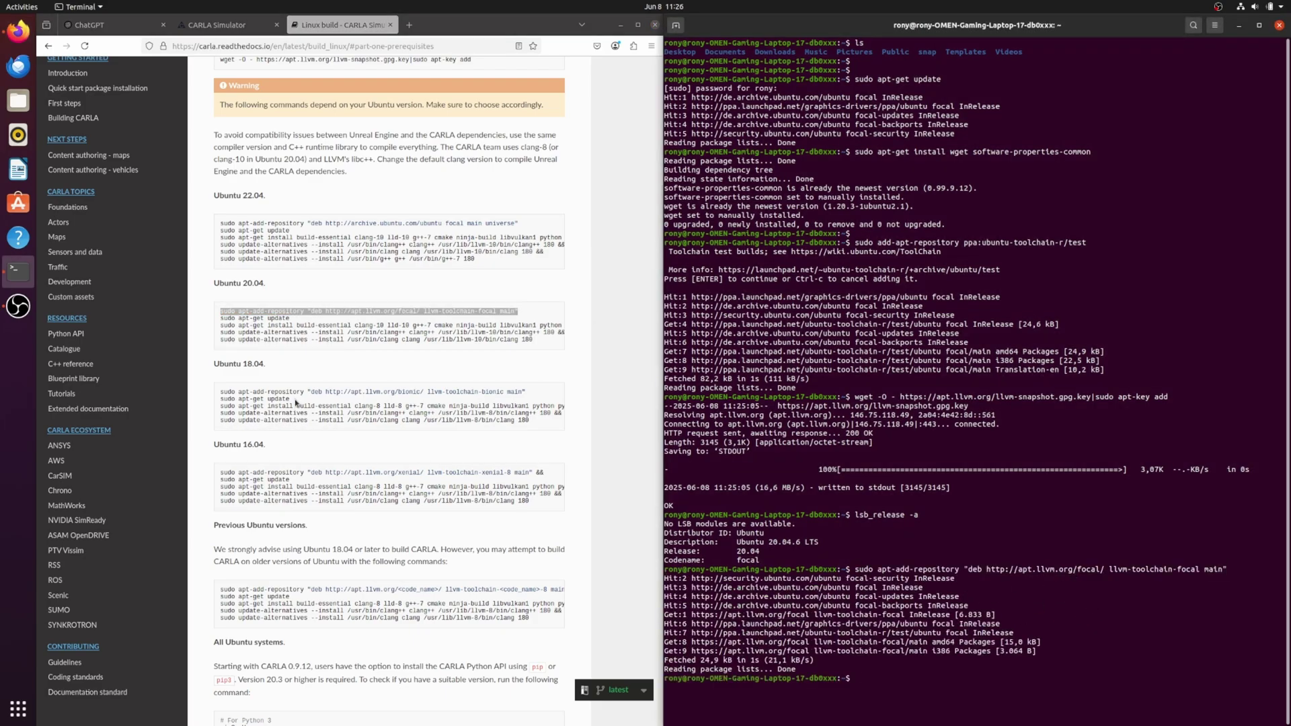
Run sudo apt-get update from the guide to reload the package lists with the LLVM repository.
{"action": "left_click_drag", "start_coordinate": [291, 399], "coordinate": [215, 402]}
{"action": "key", "text": "alt+Tab"}
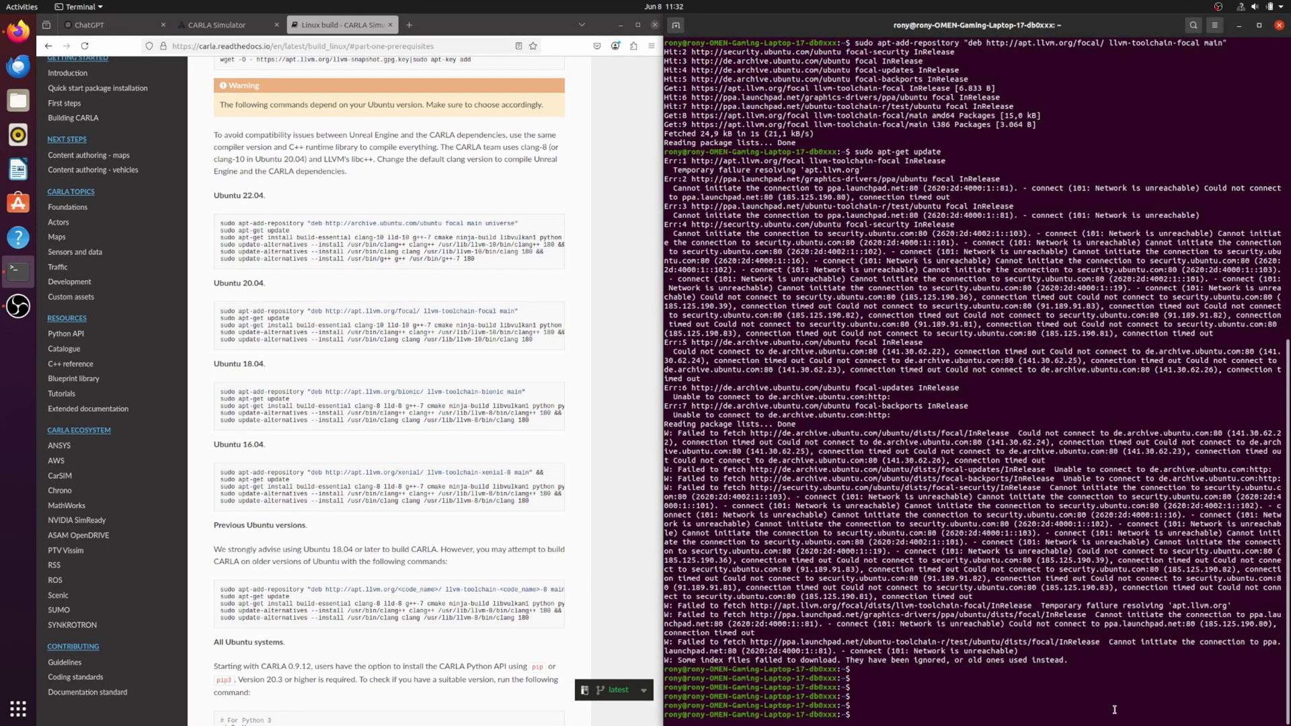
{"action": "key", "text": "ctrl+shift+v"}
{"action": "key", "text": "Return"}
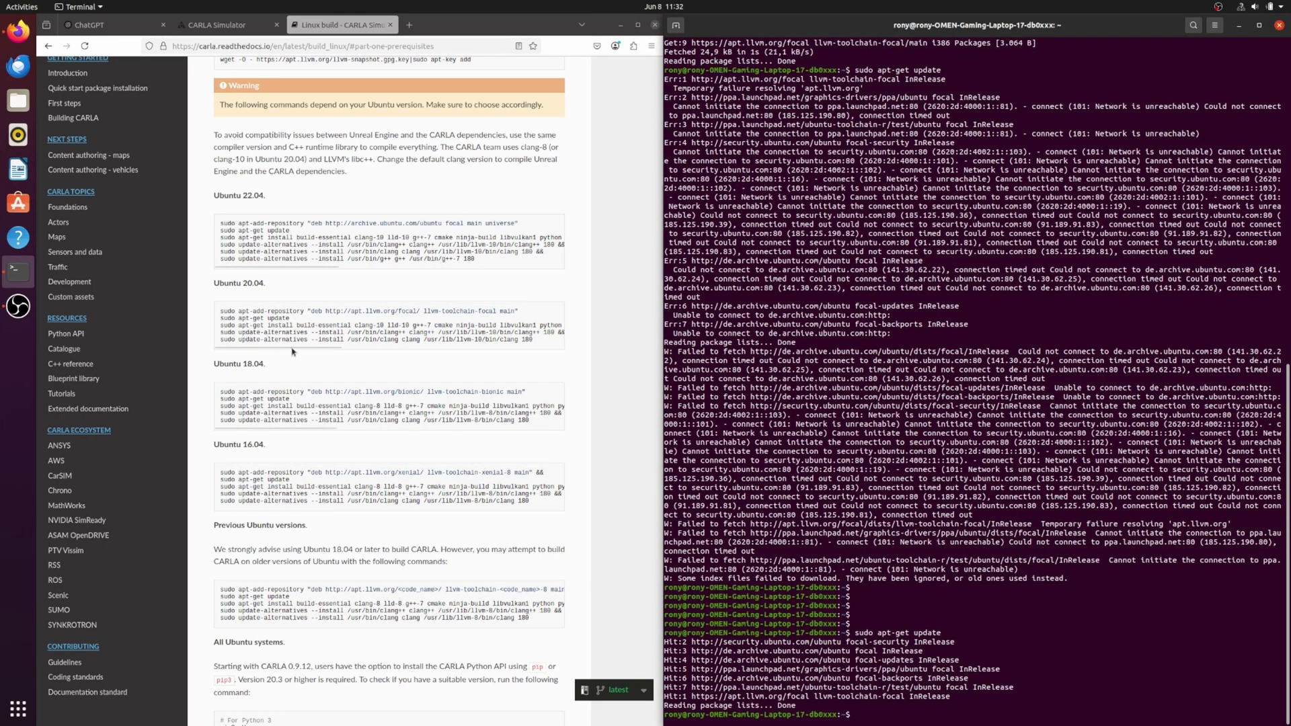
Install the guide's full Ubuntu 20.04 package list, starting with build-essential, clang-10, lld-10, g++-7, cmake and ninja-build, accepting the installation with y.
{"action": "left_click", "coordinate": [212, 333]}
{"action": "left_click_drag", "start_coordinate": [213, 329], "coordinate": [590, 325]}
{"action": "key", "text": "alt+Tab"}
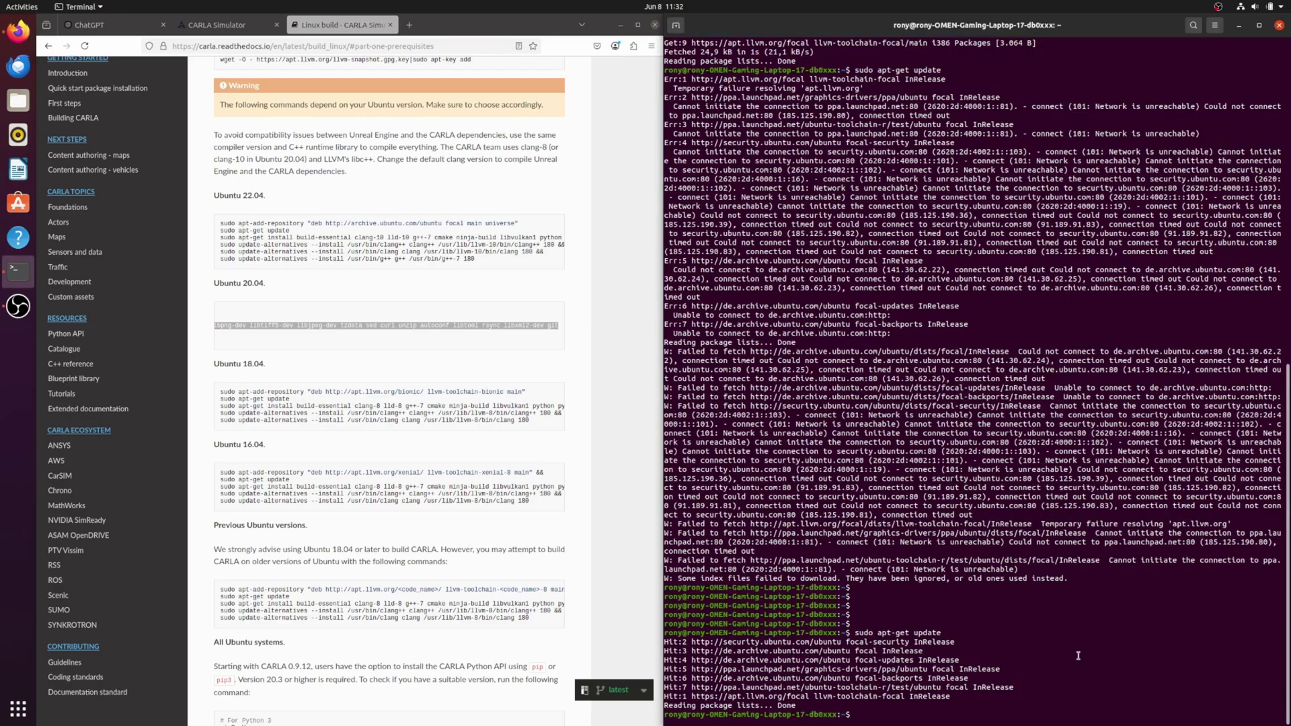
{"action": "key", "text": "ctrl+shift+v"}
{"action": "key", "text": "Return"}
{"action": "type", "text": "y"}
{"action": "key", "text": "Return"}
{"action": "key", "text": "alt+Tab"}
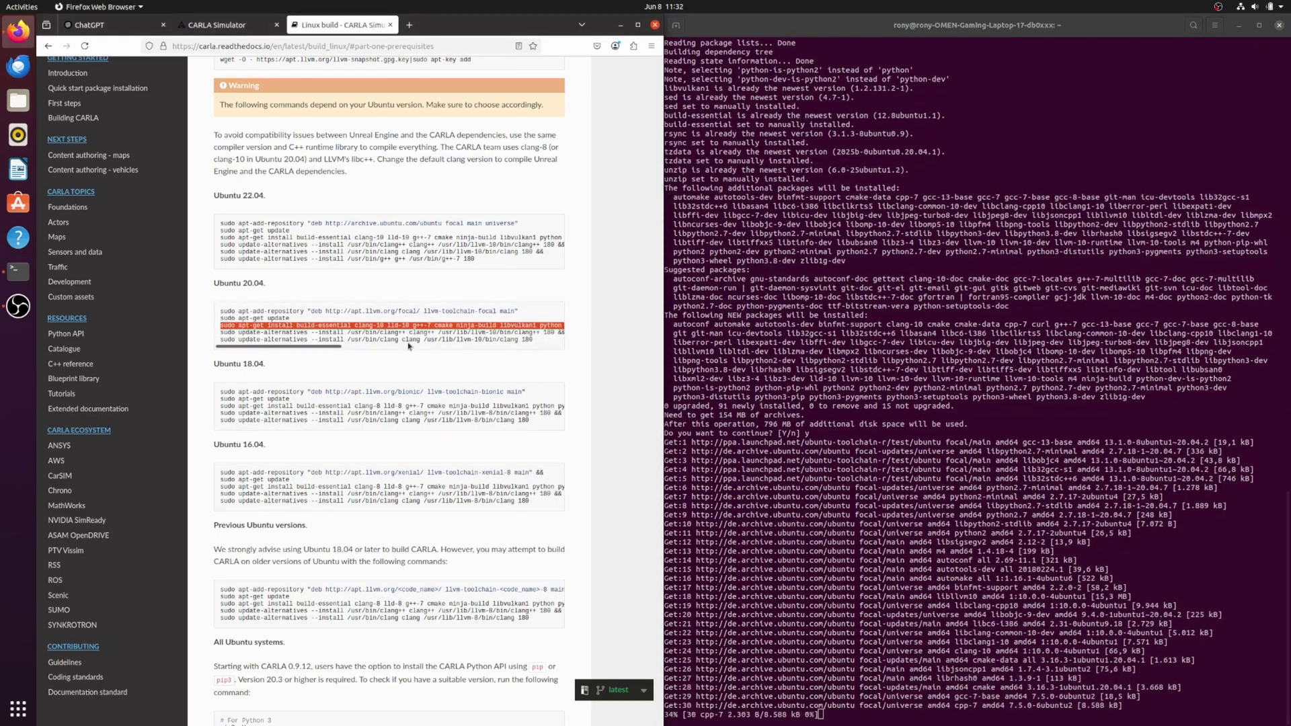
{"action": "left_click", "coordinate": [394, 365]}
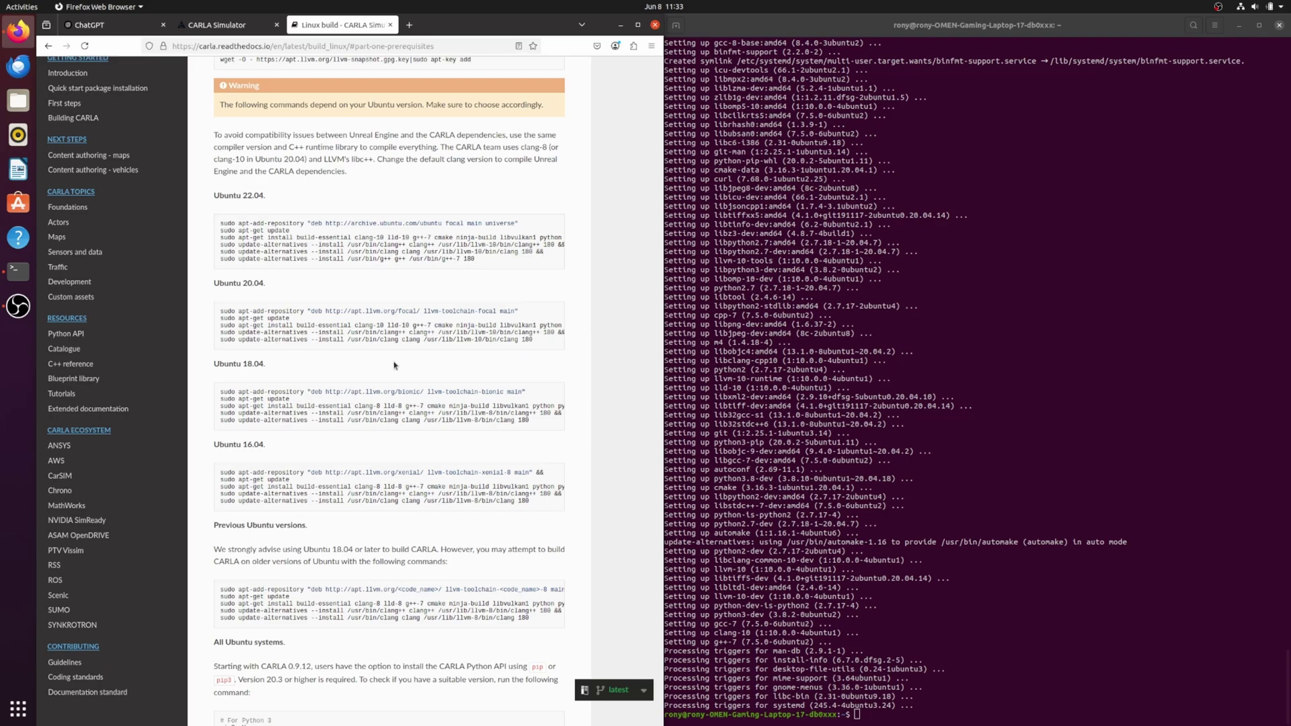
Register /usr/lib/llvm-10/bin/clang++ as the clang++ alternative with priority 180 using update-alternatives.
{"action": "left_click_drag", "start_coordinate": [221, 332], "coordinate": [555, 332]}
{"action": "middle_click", "coordinate": [1022, 628]}
{"action": "key", "text": "Return"}
Register /usr/lib/llvm-10/bin/clang as the clang alternative with priority 180 using update-alternatives.
{"action": "left_click", "coordinate": [403, 348]}
{"action": "left_click_drag", "start_coordinate": [404, 348], "coordinate": [219, 339]}
{"action": "middle_click", "coordinate": [1022, 625]}
{"action": "key", "text": "Return"}
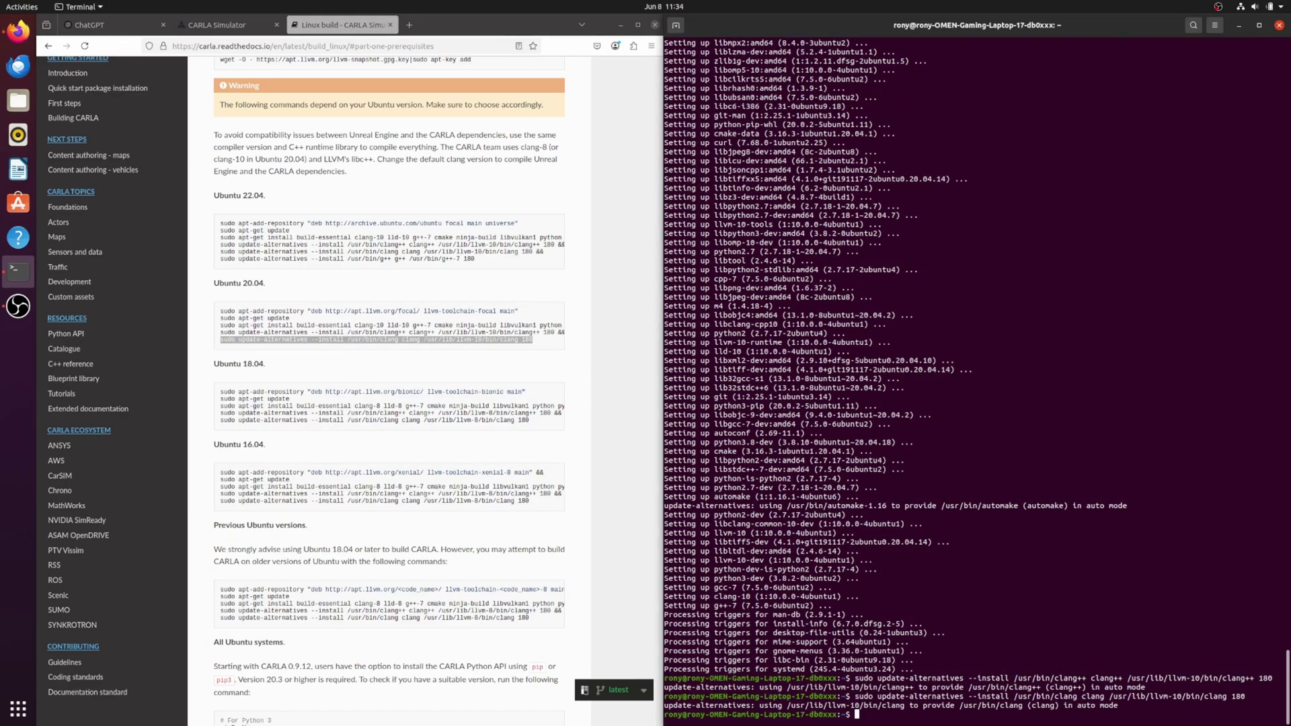
{"action": "key", "text": "Return"}
{"action": "key", "text": "Return"}
{"action": "key", "text": "Return"}
{"action": "key", "text": "Return"}
{"action": "key", "text": "Return"}
{"action": "middle_click", "coordinate": [1022, 626]}
{"action": "key", "text": "Return"}
{"action": "key", "text": "Return"}
{"action": "key", "text": "Return"}
{"action": "key", "text": "Return"}
Go to the guide's All Ubuntu systems section and check the Python 3 pip version with pip3 -V.
{"action": "left_click", "coordinate": [287, 296]}
{"action": "scroll", "coordinate": [288, 296], "scroll_direction": "down", "scroll_amount": 5}
{"action": "left_click_drag", "start_coordinate": [213, 297], "coordinate": [287, 296]}
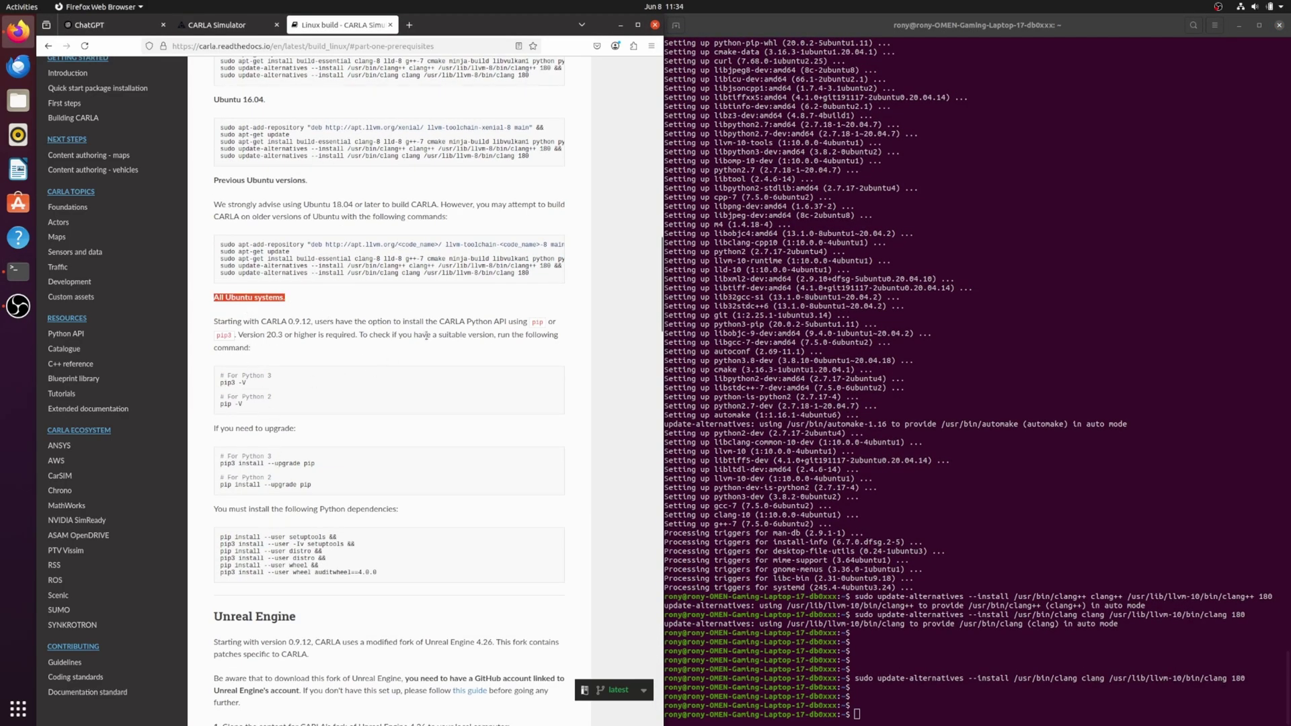
{"action": "left_click", "coordinate": [283, 382]}
{"action": "left_click_drag", "start_coordinate": [250, 385], "coordinate": [221, 384]}
{"action": "right_click", "coordinate": [222, 384]}
{"action": "left_click", "coordinate": [256, 391]}
{"action": "left_click", "coordinate": [906, 714]}
{"action": "middle_click", "coordinate": [906, 714]}
{"action": "key", "text": "Return"}
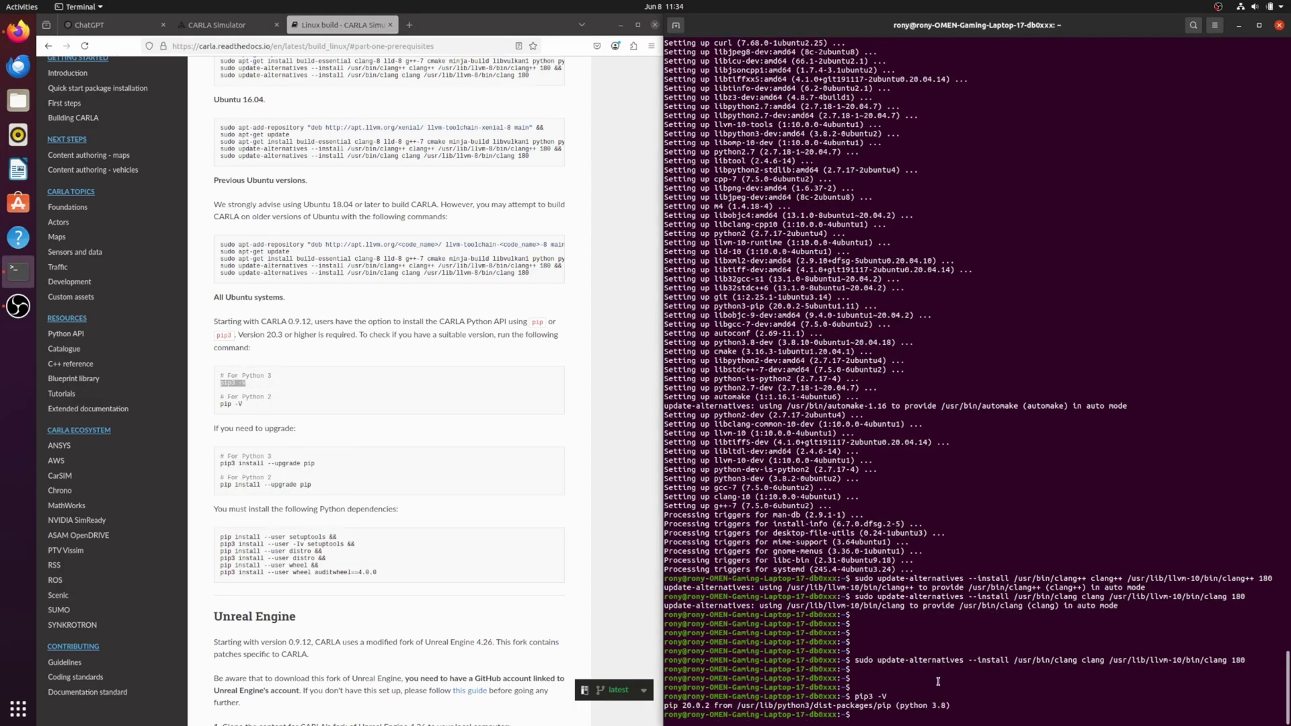
{"action": "key", "text": "Return"}
{"action": "key", "text": "Return"}
Examine the guide's minimum pip version requirement and compare it with the version output in the terminal.
{"action": "left_click", "coordinate": [472, 318]}
{"action": "left_click_drag", "start_coordinate": [441, 321], "coordinate": [371, 337]}
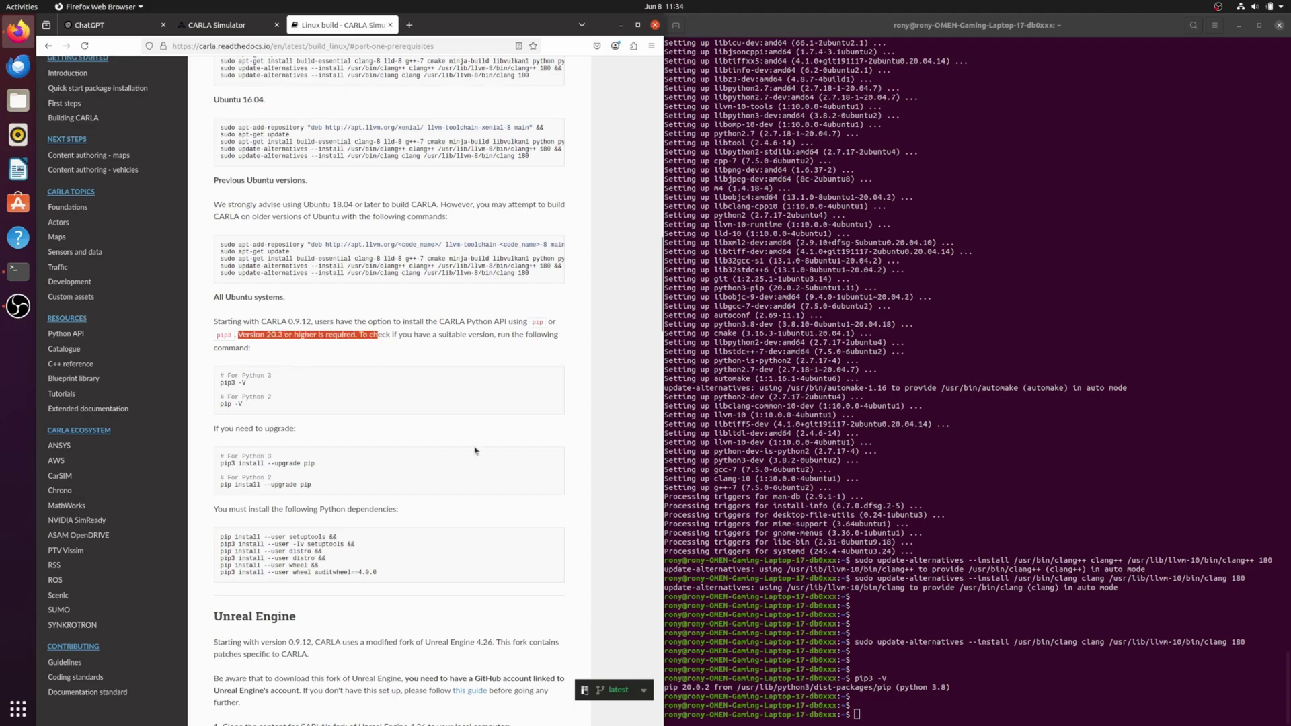
{"action": "left_click", "coordinate": [759, 681]}
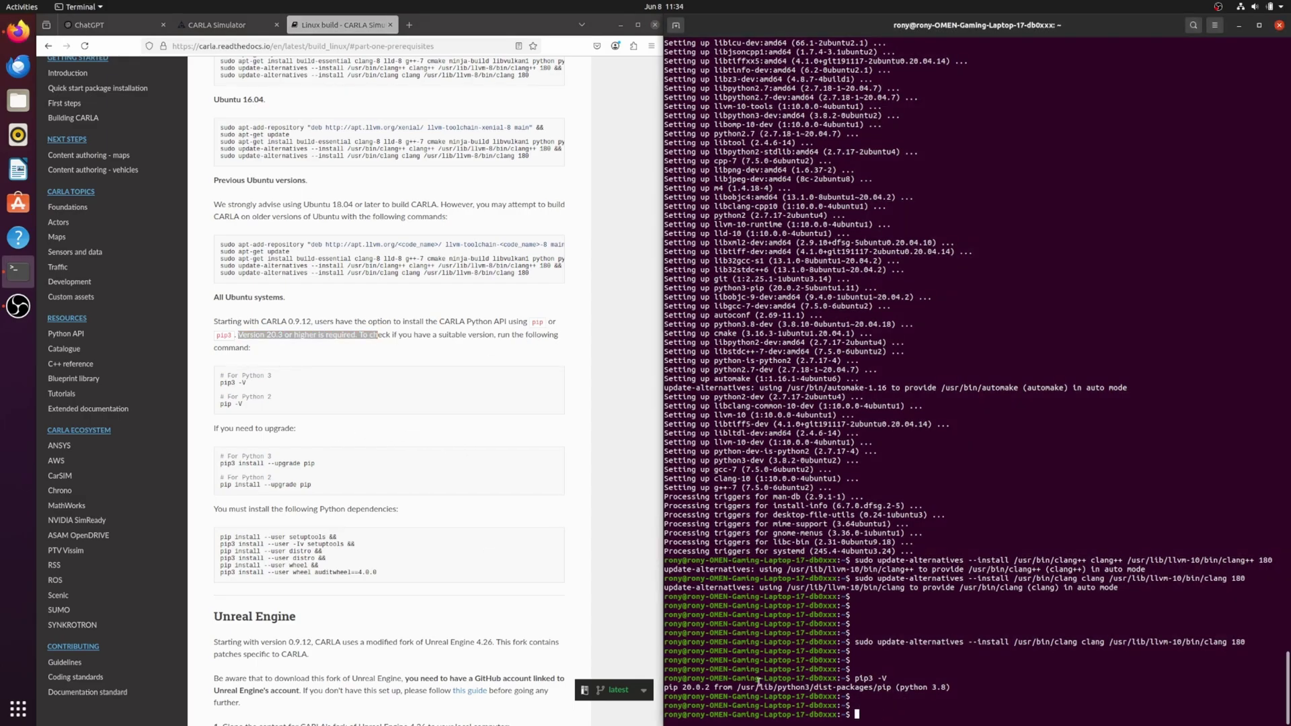
Upgrade pip for Python 3 by running the guide's pip3 install --upgrade pip command.
{"action": "left_click", "coordinate": [267, 471]}
{"action": "left_click_drag", "start_coordinate": [316, 463], "coordinate": [221, 465]}
{"action": "right_click", "coordinate": [229, 465]}
{"action": "left_click", "coordinate": [255, 474]}
{"action": "left_click", "coordinate": [977, 683]}
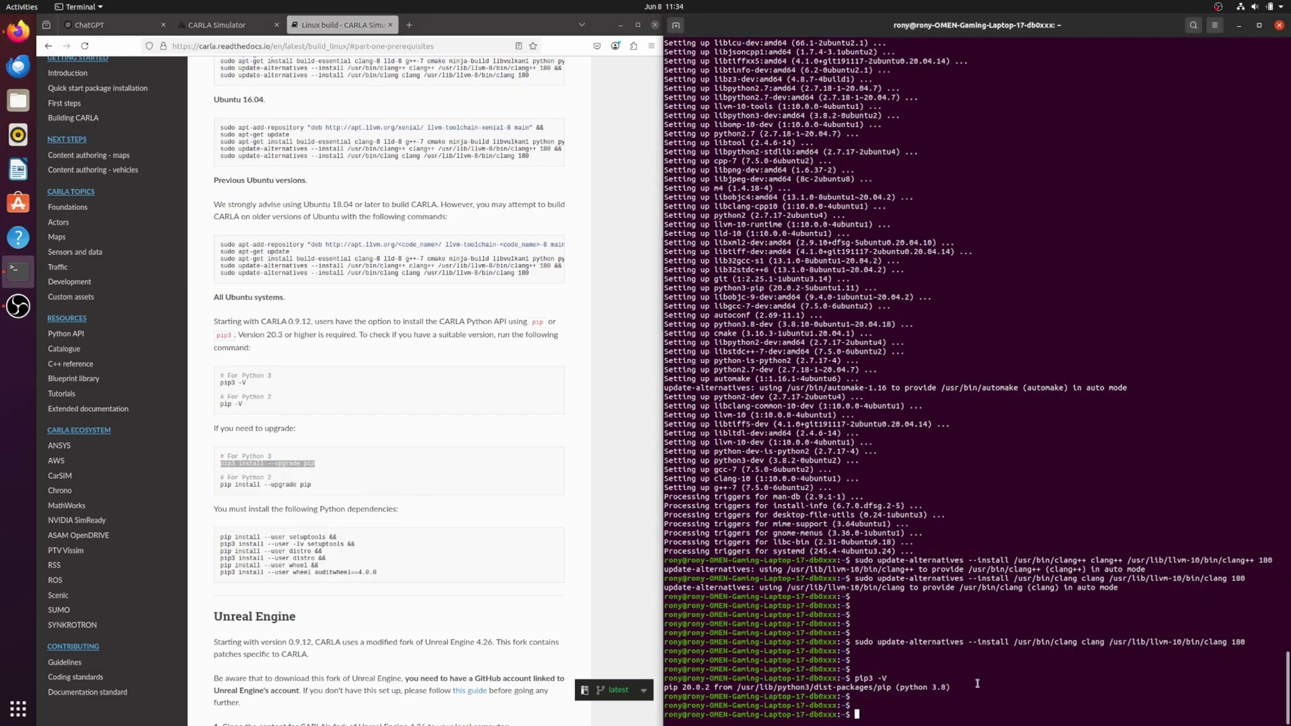
{"action": "key", "text": "ctrl+shift+v"}
{"action": "key", "text": "Return"}
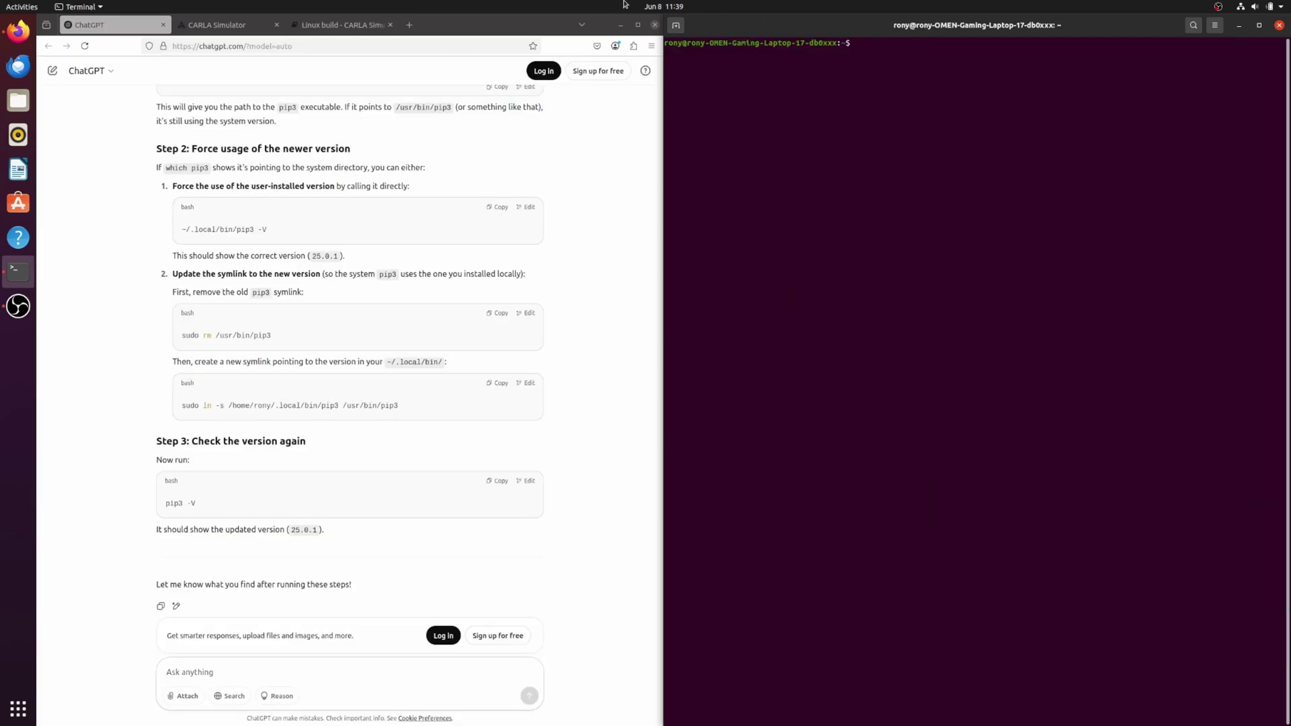
Return to the Linux build guide, run pip3 -V again and compare the reported version with the guide's minimum.
{"action": "left_click", "coordinate": [340, 25]}
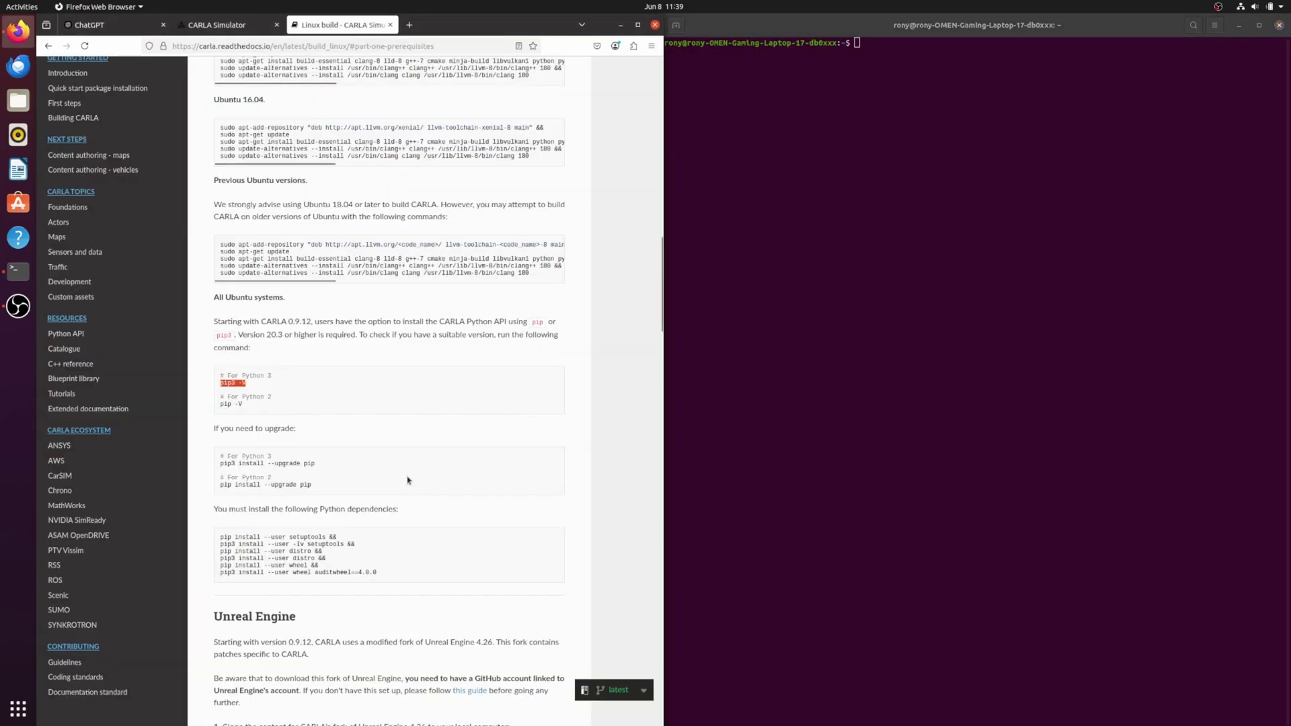
{"action": "left_click_drag", "start_coordinate": [247, 383], "coordinate": [238, 384]}
{"action": "right_click", "coordinate": [219, 387]}
{"action": "left_click", "coordinate": [246, 395]}
{"action": "left_click", "coordinate": [847, 239]}
{"action": "key", "text": "ctrl+shift+v"}
{"action": "key", "text": "Return"}
{"action": "key", "text": "Return"}
{"action": "key", "text": "Return"}
{"action": "key", "text": "Return"}
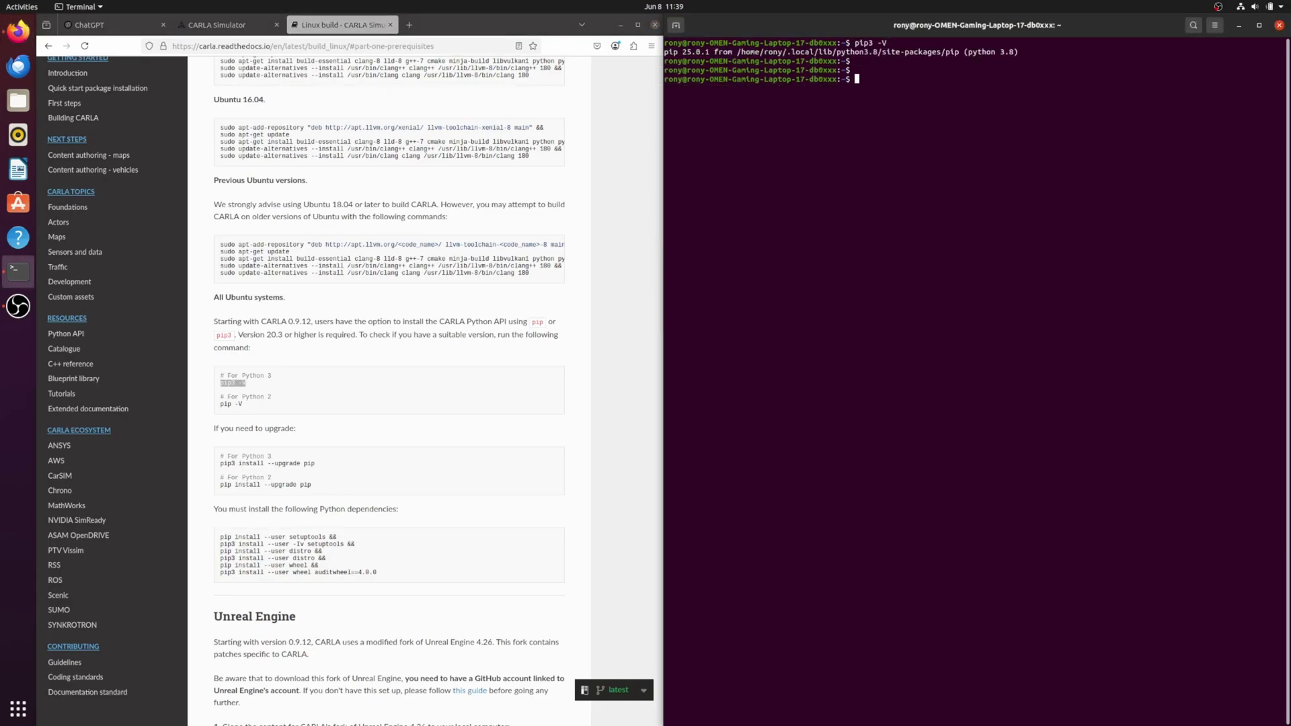
{"action": "left_click", "coordinate": [301, 495]}
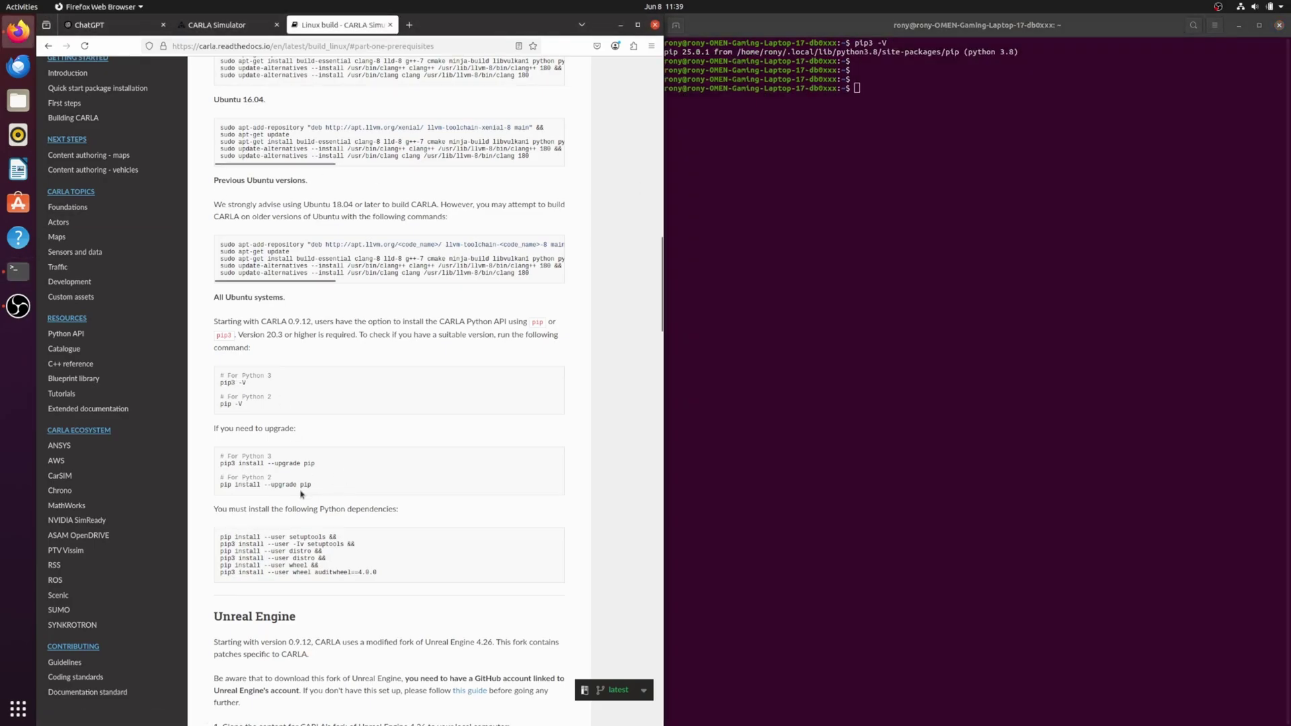
{"action": "scroll", "coordinate": [292, 435], "scroll_direction": "down", "scroll_amount": 1}
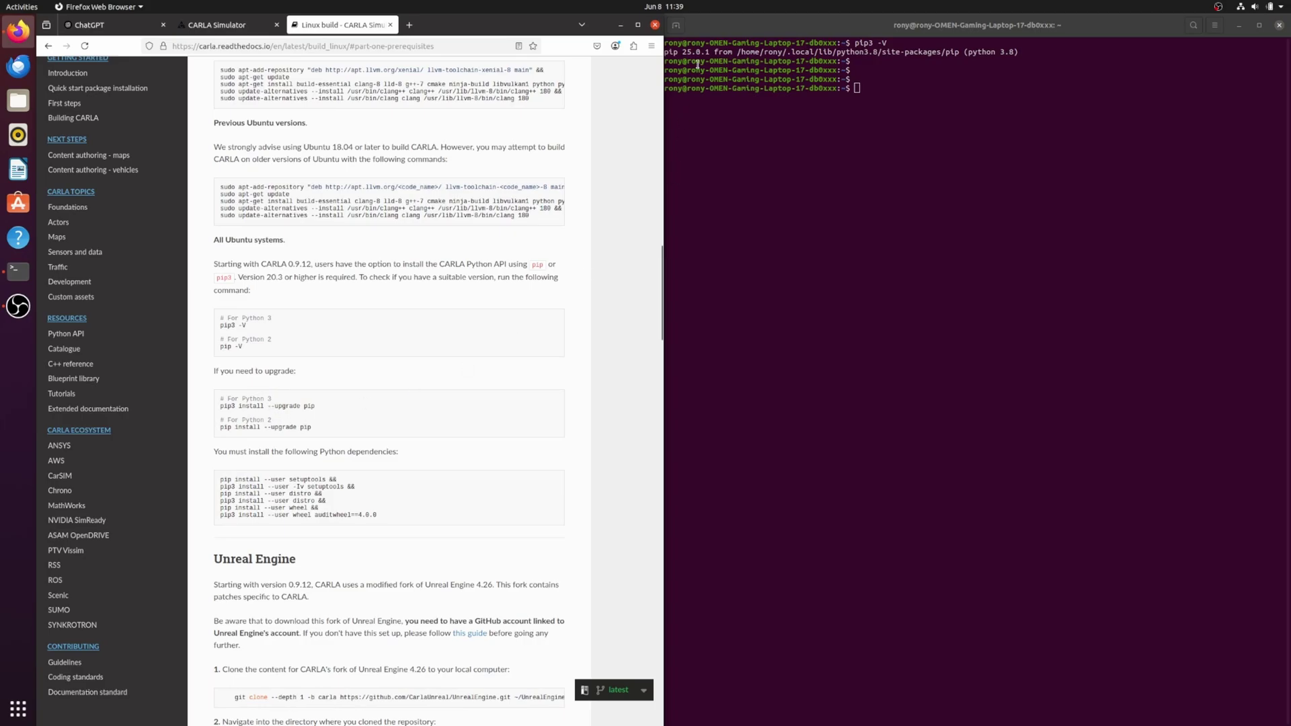
{"action": "left_click_drag", "start_coordinate": [684, 51], "coordinate": [709, 52]}
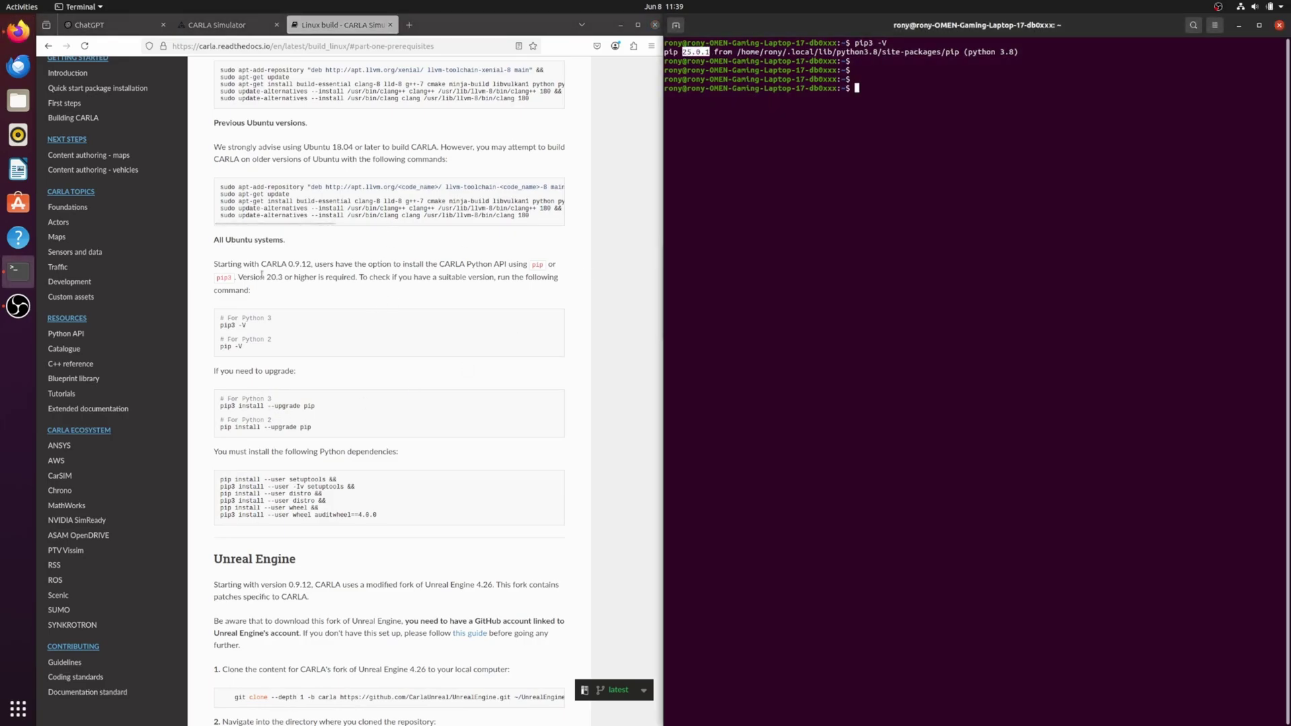
Install the guide's Python dependencies setuptools, distro, wheel and auditwheel==4.0.0 for the current user with its pip and pip3 commands.
{"action": "left_click_drag", "start_coordinate": [411, 511], "coordinate": [217, 479]}
{"action": "right_click", "coordinate": [263, 484]}
{"action": "left_click", "coordinate": [281, 496]}
{"action": "left_click", "coordinate": [847, 268]}
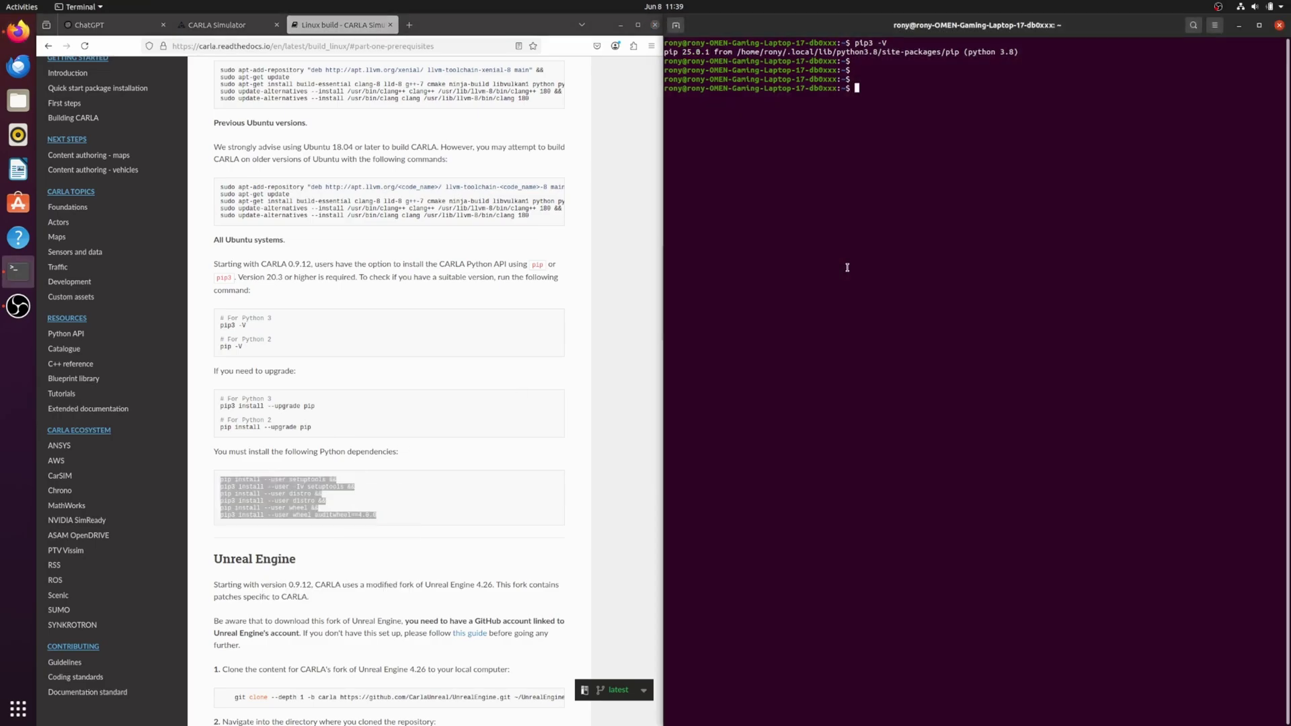
{"action": "key", "text": "ctrl+shift+v"}
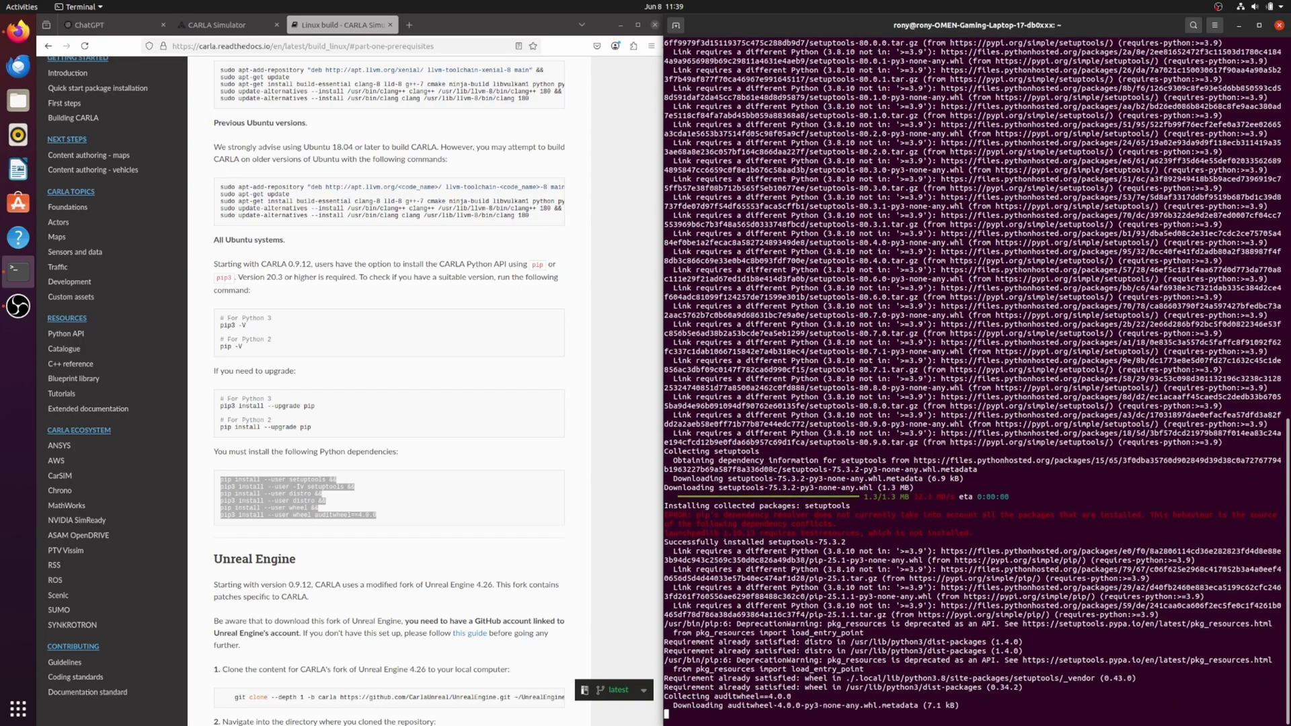
{"action": "key", "text": "Return"}
{"action": "key", "text": "Return"}
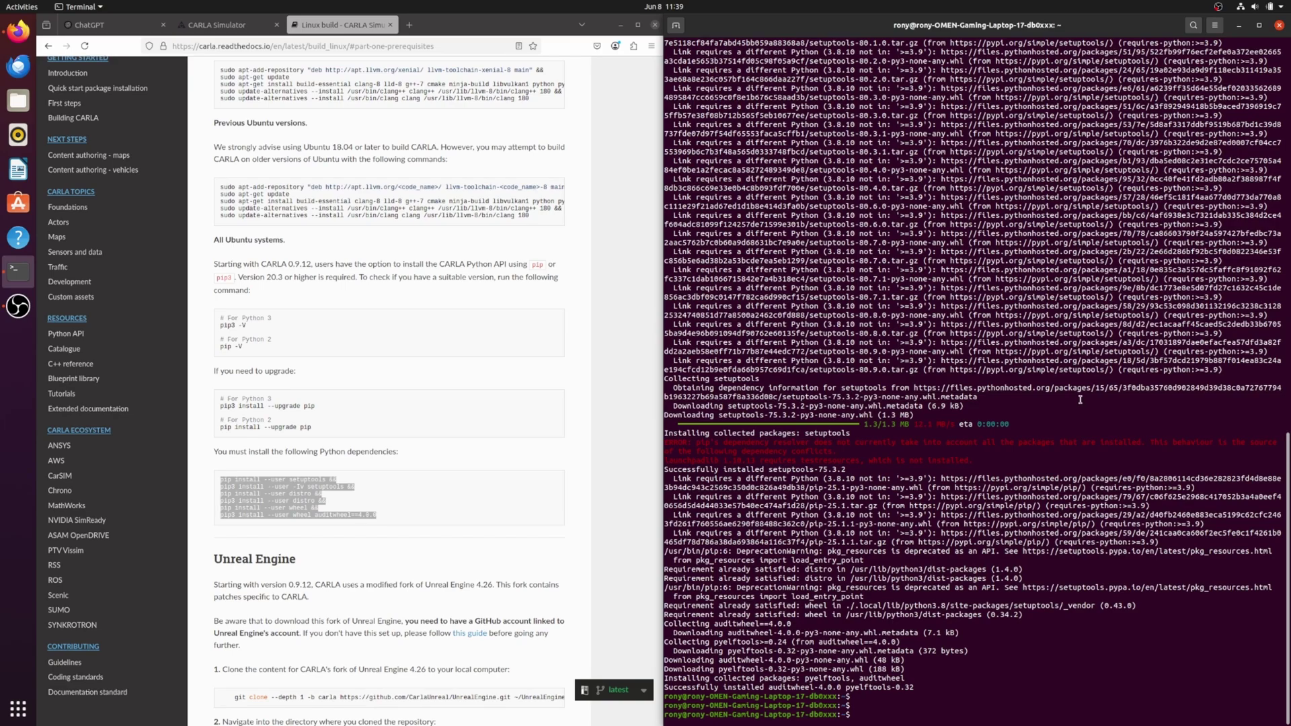
Examine the terminal output of the auditwheel installation.
{"action": "double_click", "coordinate": [753, 634]}
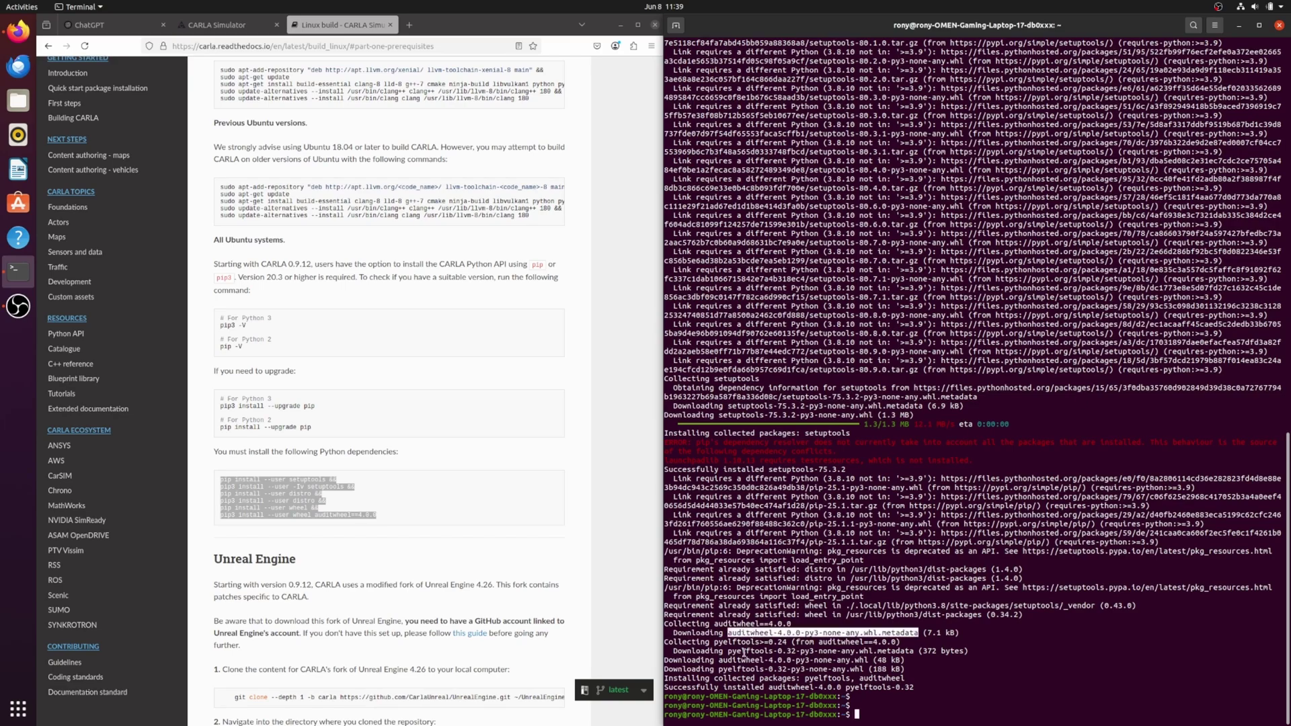
{"action": "double_click", "coordinate": [726, 660]}
{"action": "left_click", "coordinate": [948, 703]}
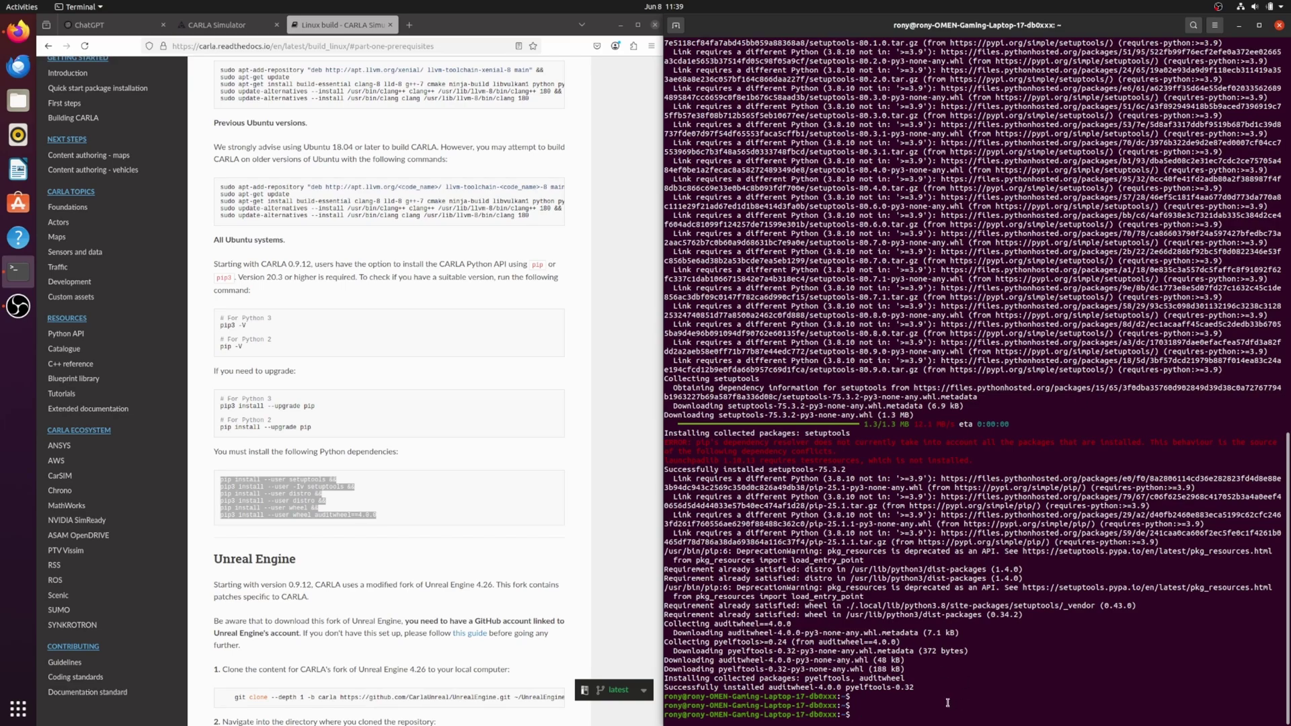
{"action": "left_click", "coordinate": [471, 480]}
{"action": "scroll", "coordinate": [323, 471], "scroll_direction": "down", "scroll_amount": 5}
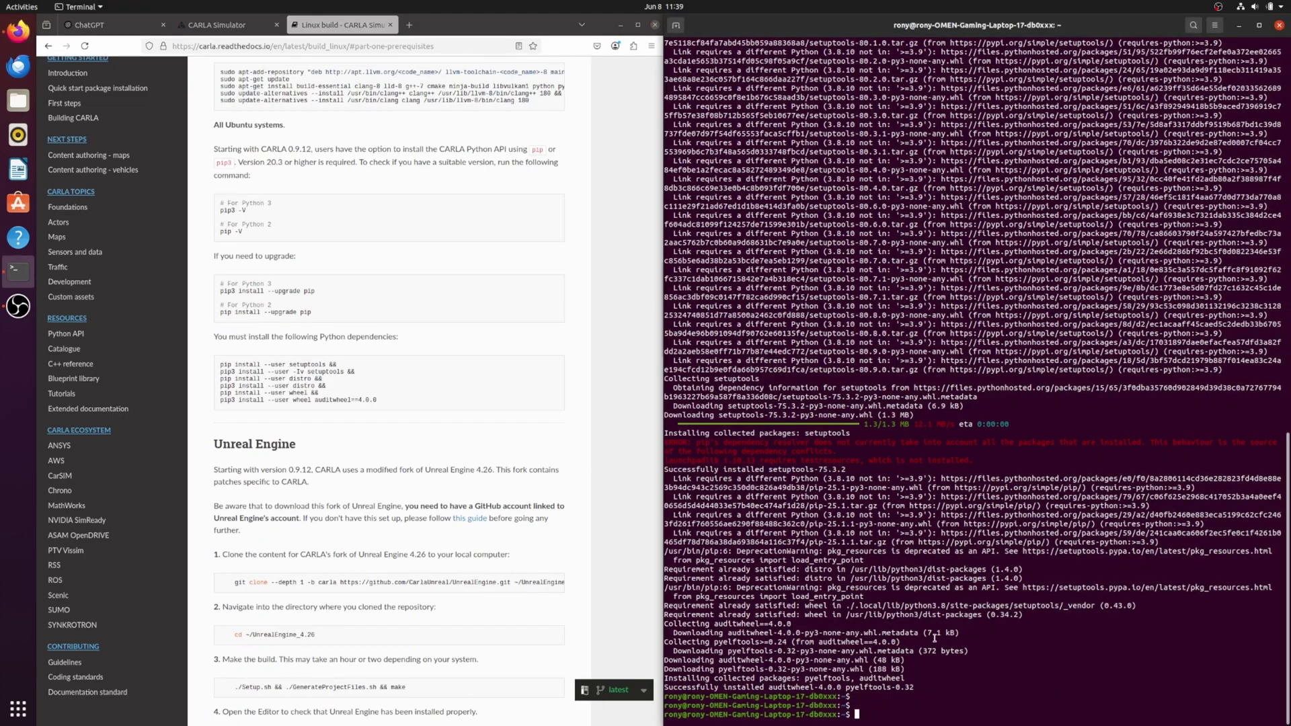
{"action": "mouse_move", "coordinate": [212, 277]}
{"action": "left_mouse_down"}
{"action": "mouse_move", "coordinate": [299, 276]}
{"action": "mouse_move", "coordinate": [238, 271]}
{"action": "left_mouse_up"}
{"action": "double_click", "coordinate": [268, 277]}
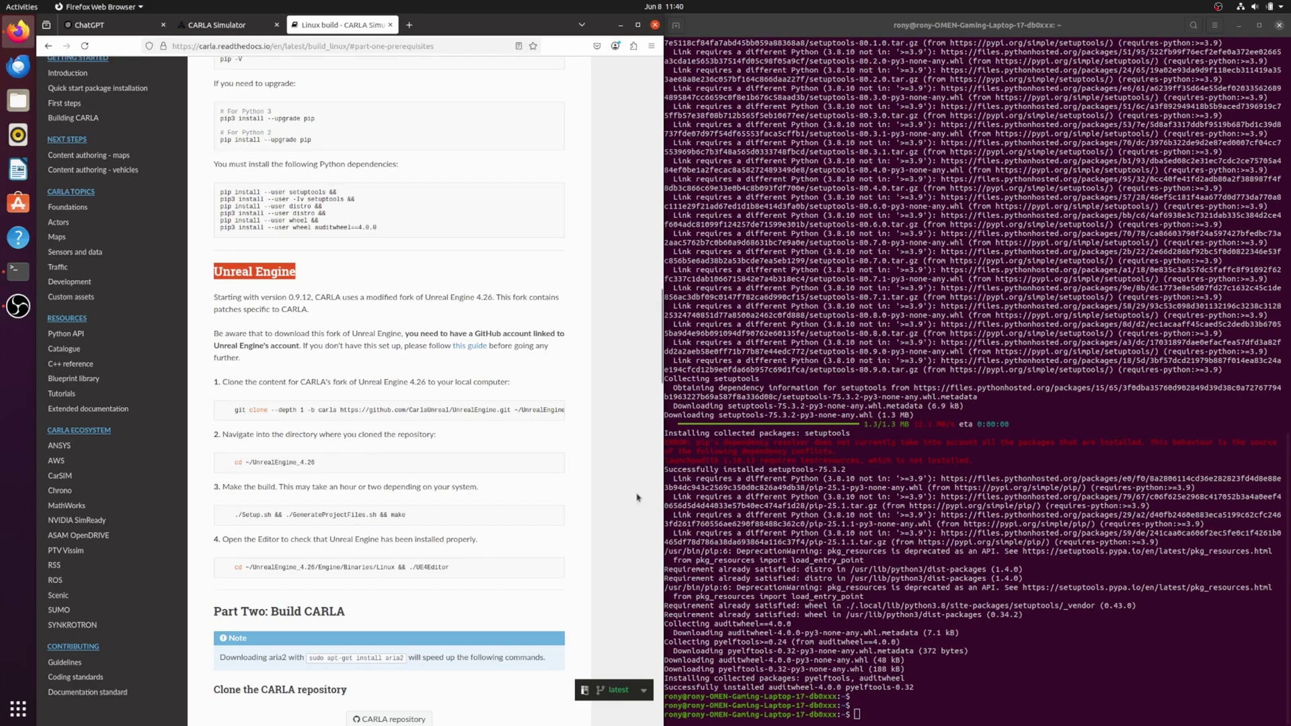
{"action": "left_click", "coordinate": [939, 719]}
{"action": "left_click", "coordinate": [331, 311]}
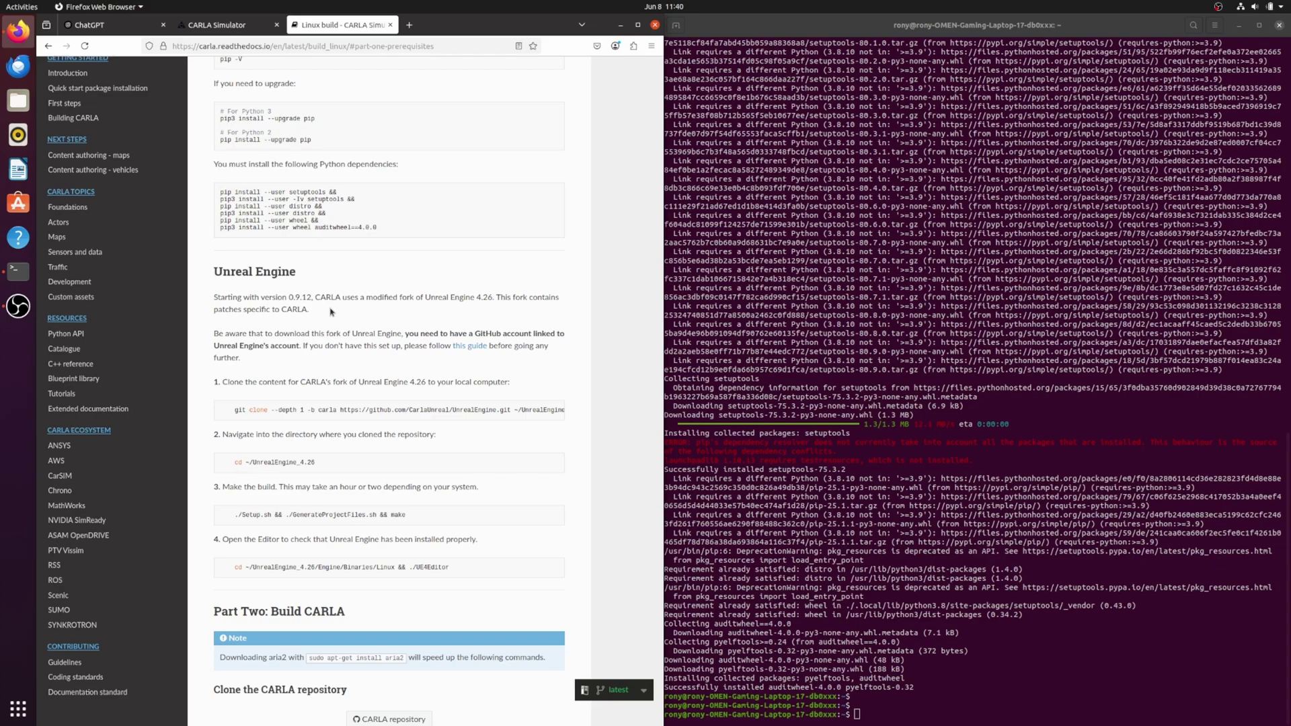
{"action": "left_click_drag", "start_coordinate": [331, 311], "coordinate": [296, 346]}
{"action": "left_click", "coordinate": [413, 334]}
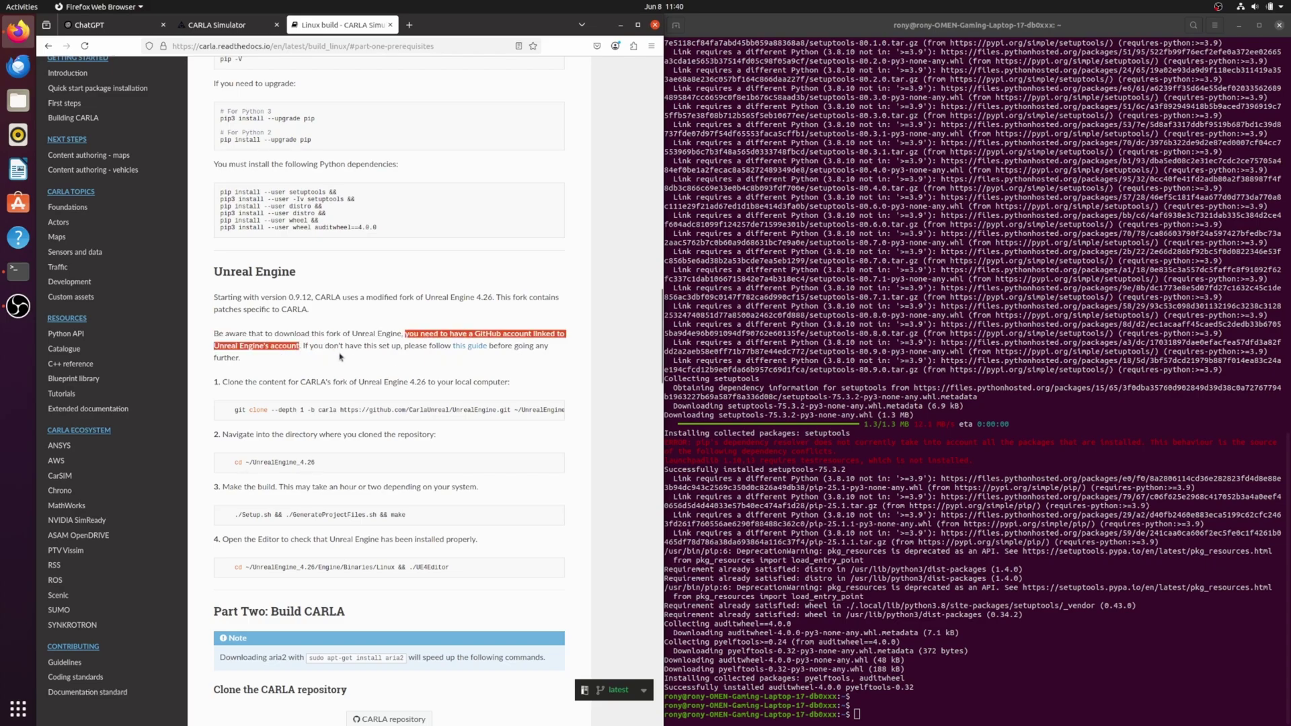
{"action": "left_click", "coordinate": [344, 357]}
Open the linked Unreal Engine on GitHub guide and review its six steps for connecting a GitHub account.
{"action": "left_click", "coordinate": [484, 347]}
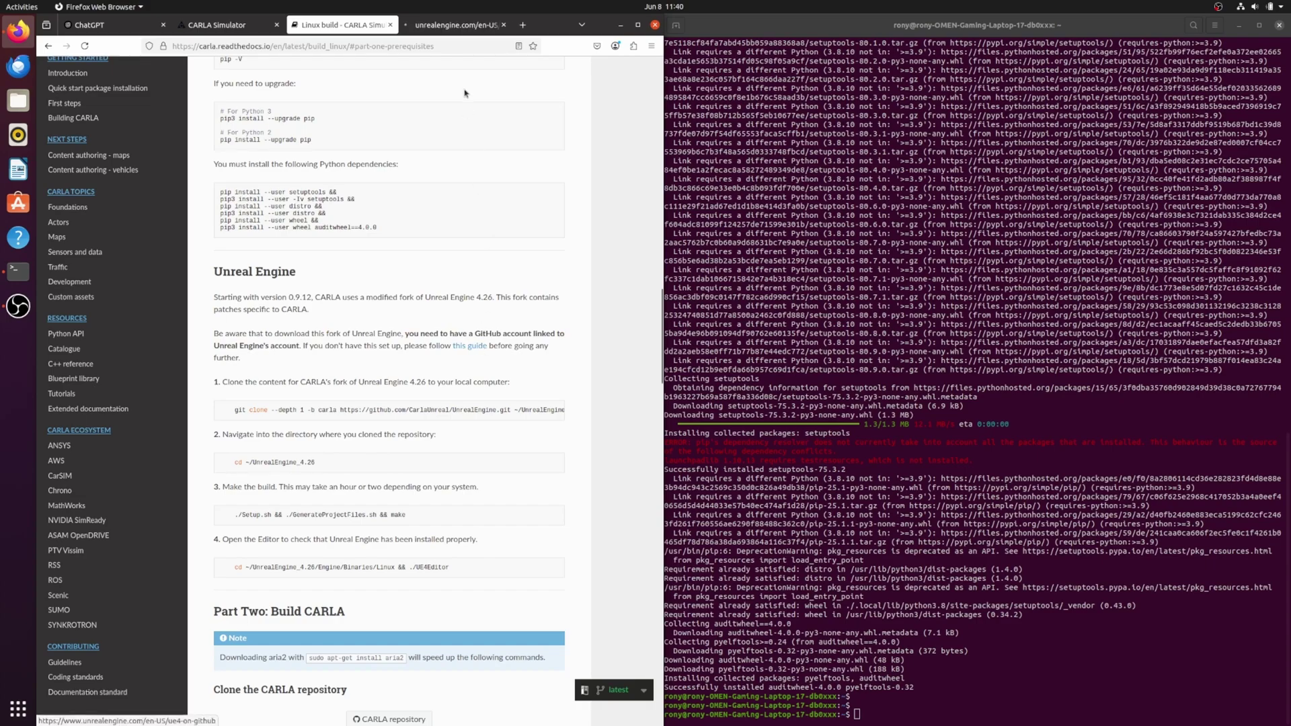
{"action": "scroll", "coordinate": [108, 318], "scroll_direction": "down", "scroll_amount": 6}
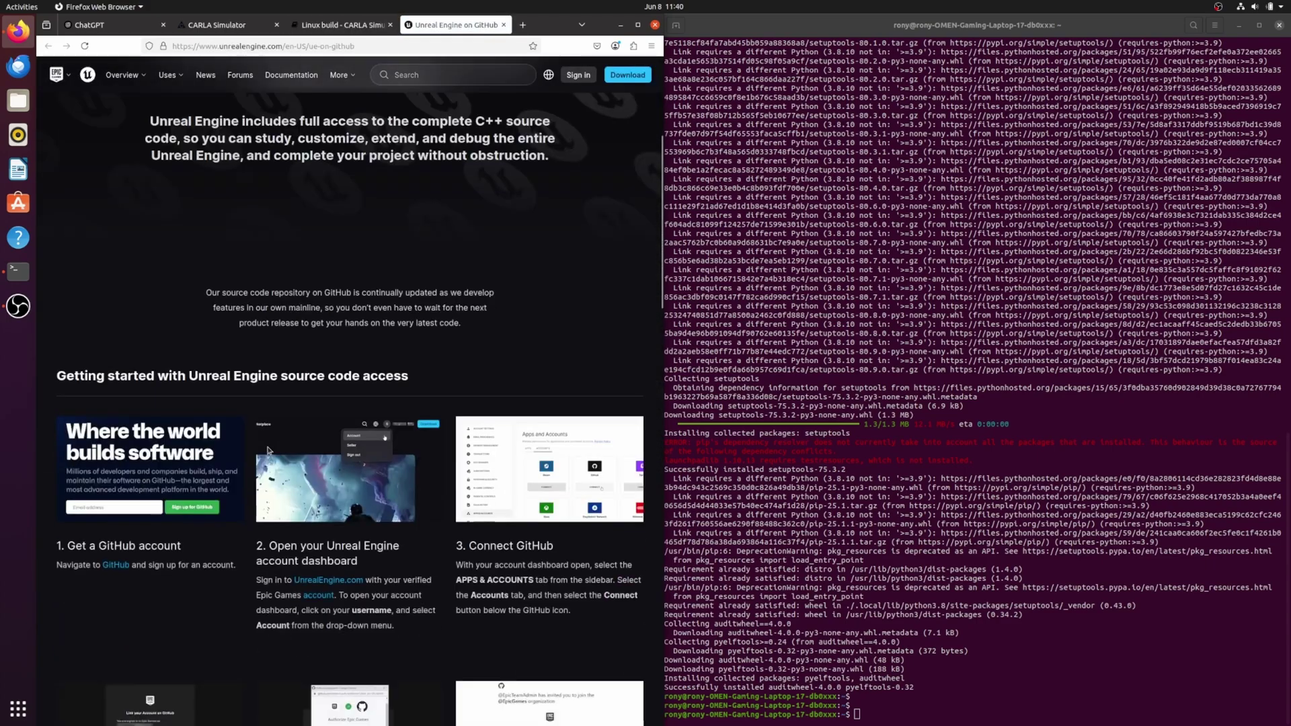
{"action": "left_click_drag", "start_coordinate": [70, 315], "coordinate": [180, 317]}
{"action": "left_click_drag", "start_coordinate": [268, 315], "coordinate": [357, 331]}
{"action": "left_click_drag", "start_coordinate": [469, 315], "coordinate": [553, 317]}
{"action": "left_click_drag", "start_coordinate": [70, 580], "coordinate": [176, 581]}
{"action": "left_click_drag", "start_coordinate": [269, 580], "coordinate": [321, 581]}
{"action": "left_click_drag", "start_coordinate": [513, 580], "coordinate": [607, 580]}
Return to the Unreal Engine clone instructions in the Linux build guide and create a Simulation directory in the home folder.
{"action": "left_click", "coordinate": [343, 25]}
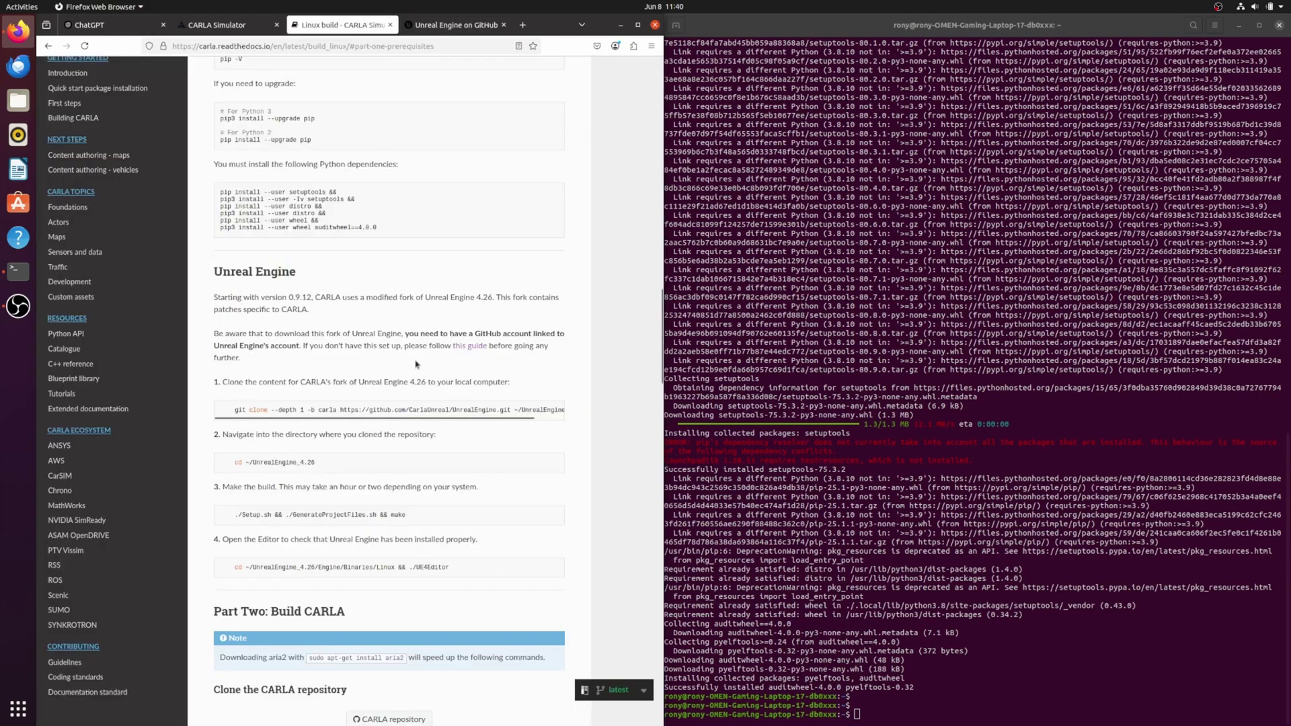
{"action": "scroll", "coordinate": [452, 334], "scroll_direction": "down", "scroll_amount": 1}
{"action": "left_click", "coordinate": [969, 680]}
{"action": "type", "text": "mkdir Simulation"}
{"action": "key", "text": "Return"}
{"action": "key", "text": "Return"}
Move into the Simulation directory and list its contents with ll.
{"action": "type", "text": "cd Simu"}
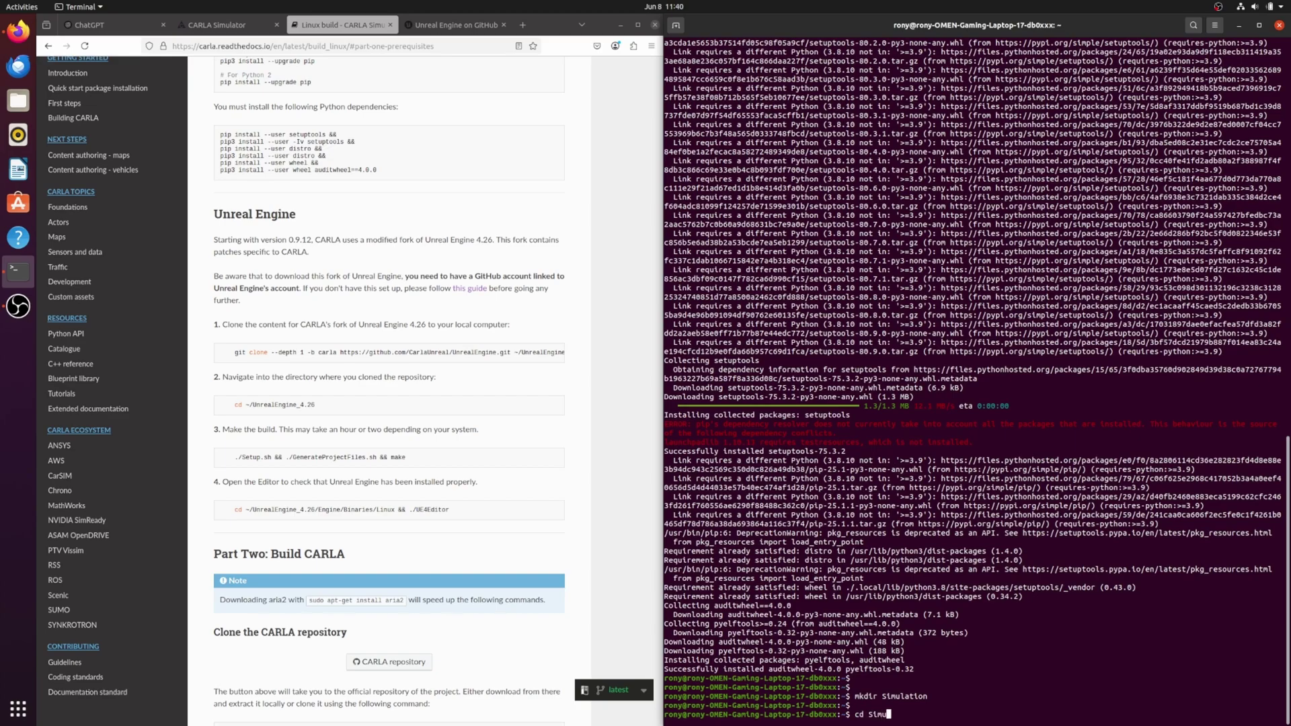
{"action": "key", "text": "Tab"}
{"action": "key", "text": "Return"}
{"action": "key", "text": "Return"}
{"action": "key", "text": "Return"}
{"action": "key", "text": "Return"}
{"action": "type", "text": "ll"}
{"action": "key", "text": "Return"}
{"action": "key", "text": "Return"}
{"action": "key", "text": "Return"}
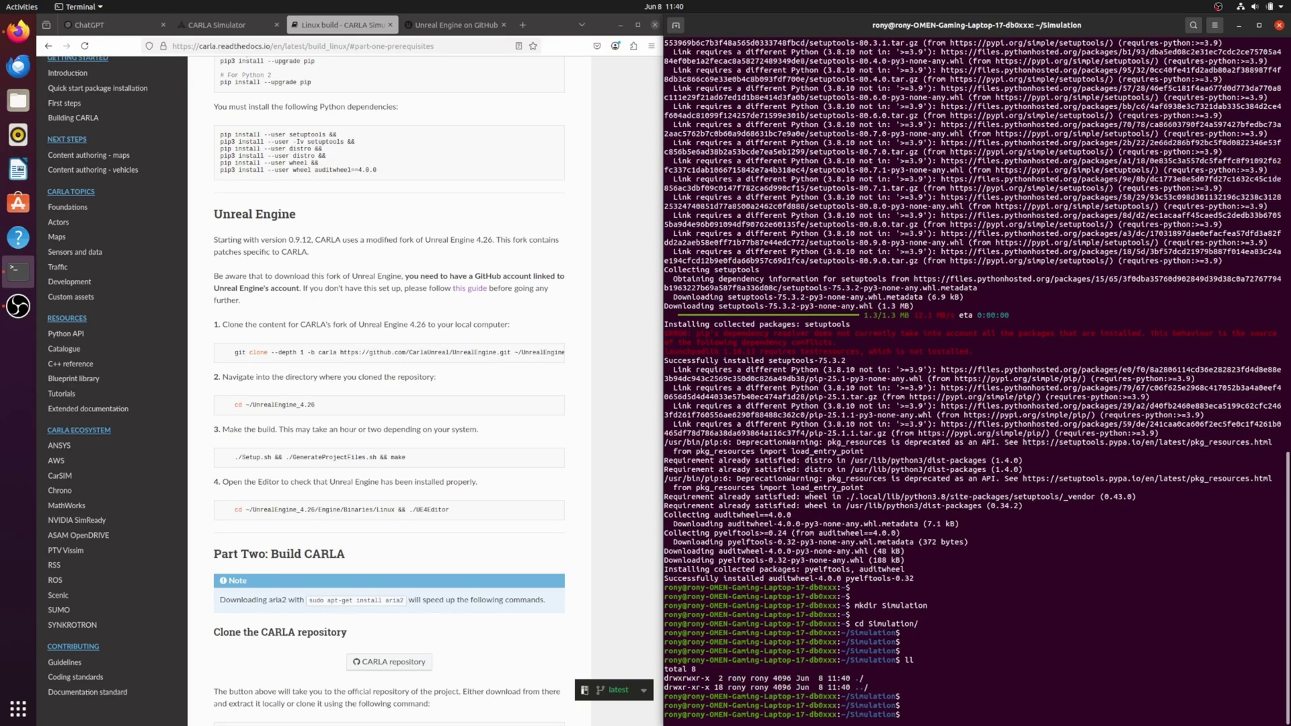
Clone the carla branch of CarlaUnreal/UnrealEngine.git with depth 1 into the Simulation directory, entering the GitHub username and password when asked.
{"action": "left_click", "coordinate": [229, 358]}
{"action": "left_click_drag", "start_coordinate": [234, 354], "coordinate": [508, 359]}
{"action": "key", "text": "ctrl+c"}
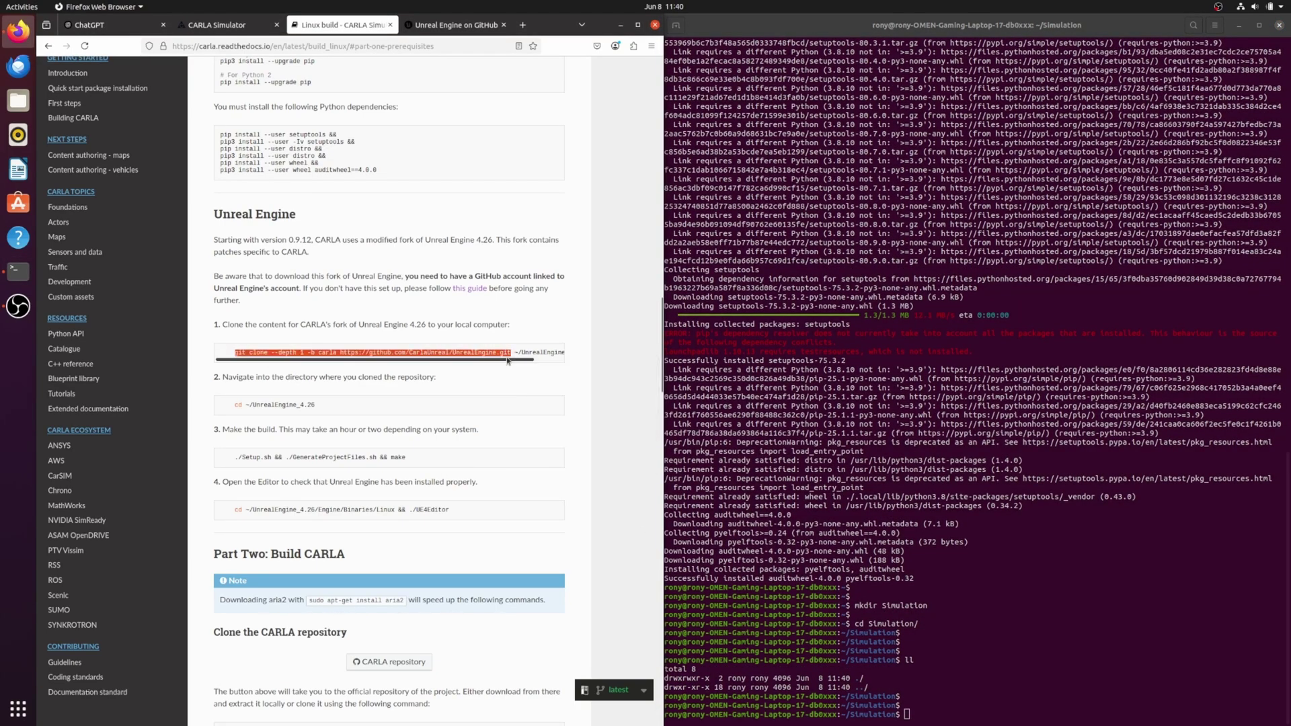
{"action": "left_click", "coordinate": [986, 673]}
{"action": "key", "text": "ctrl+shift+v"}
{"action": "key", "text": "Return"}
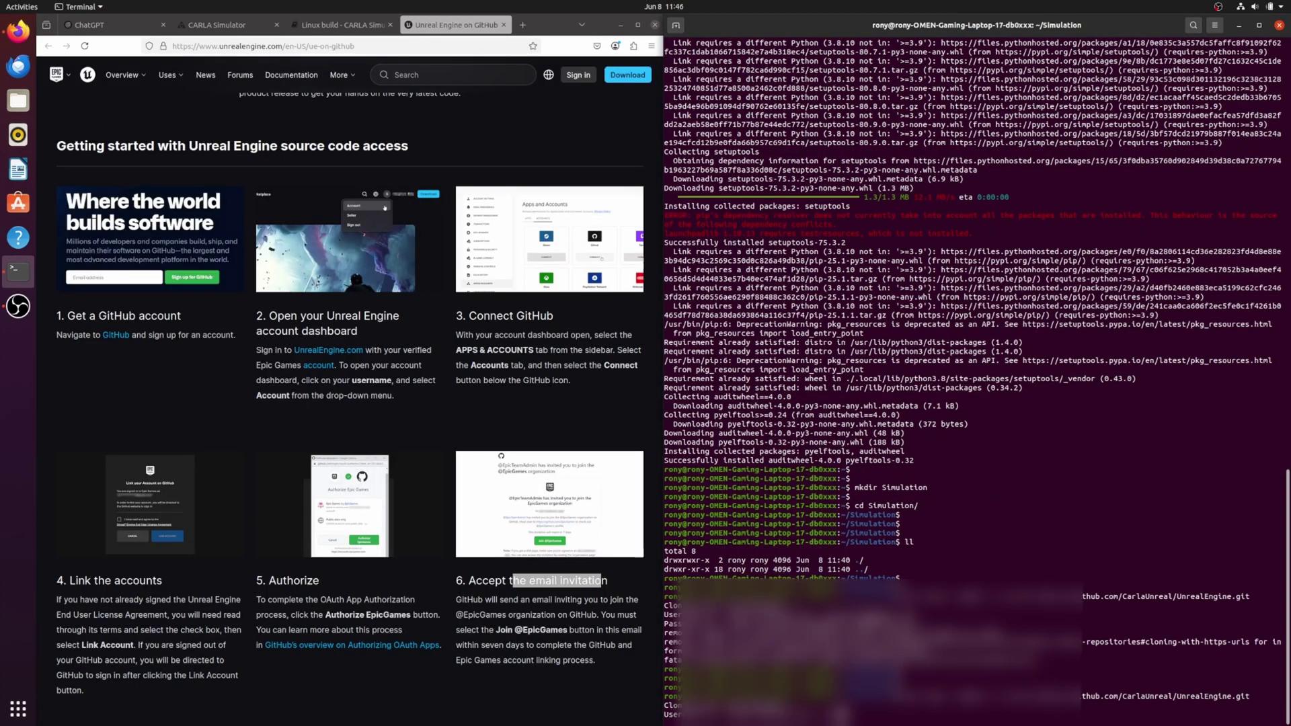
{"action": "key", "text": "Return"}
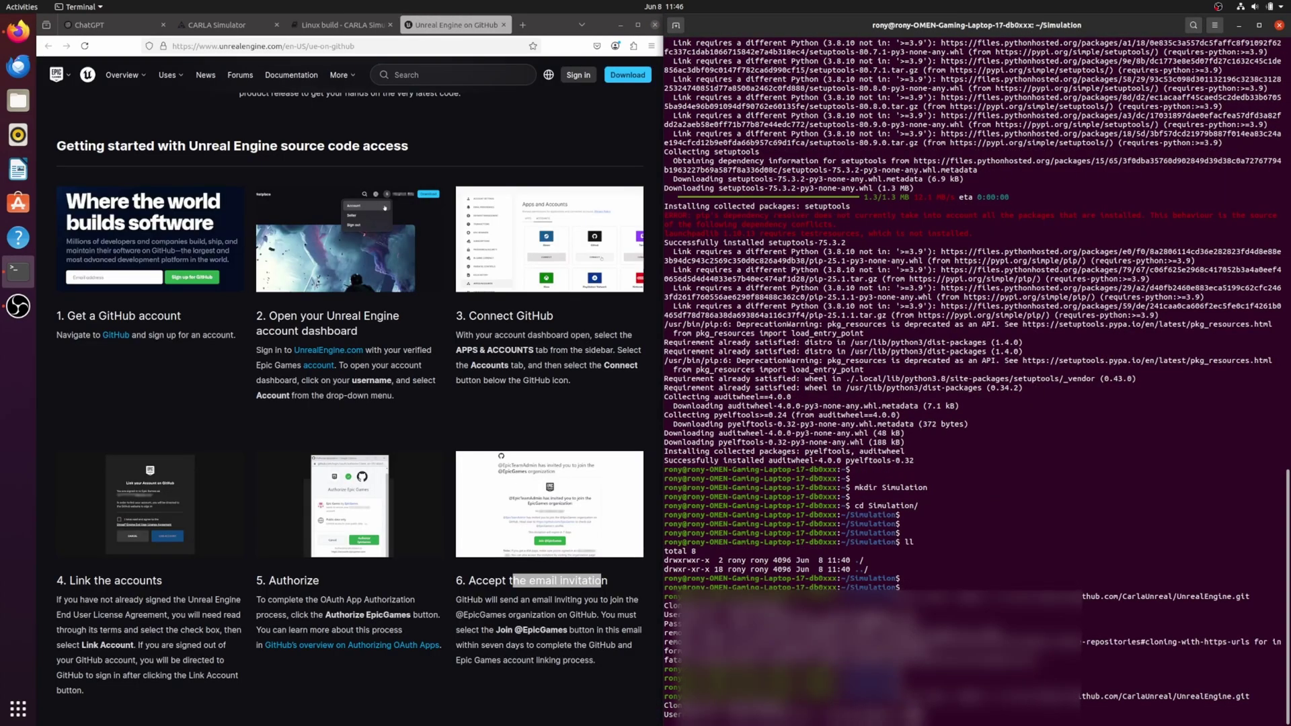
{"action": "key", "text": "Return"}
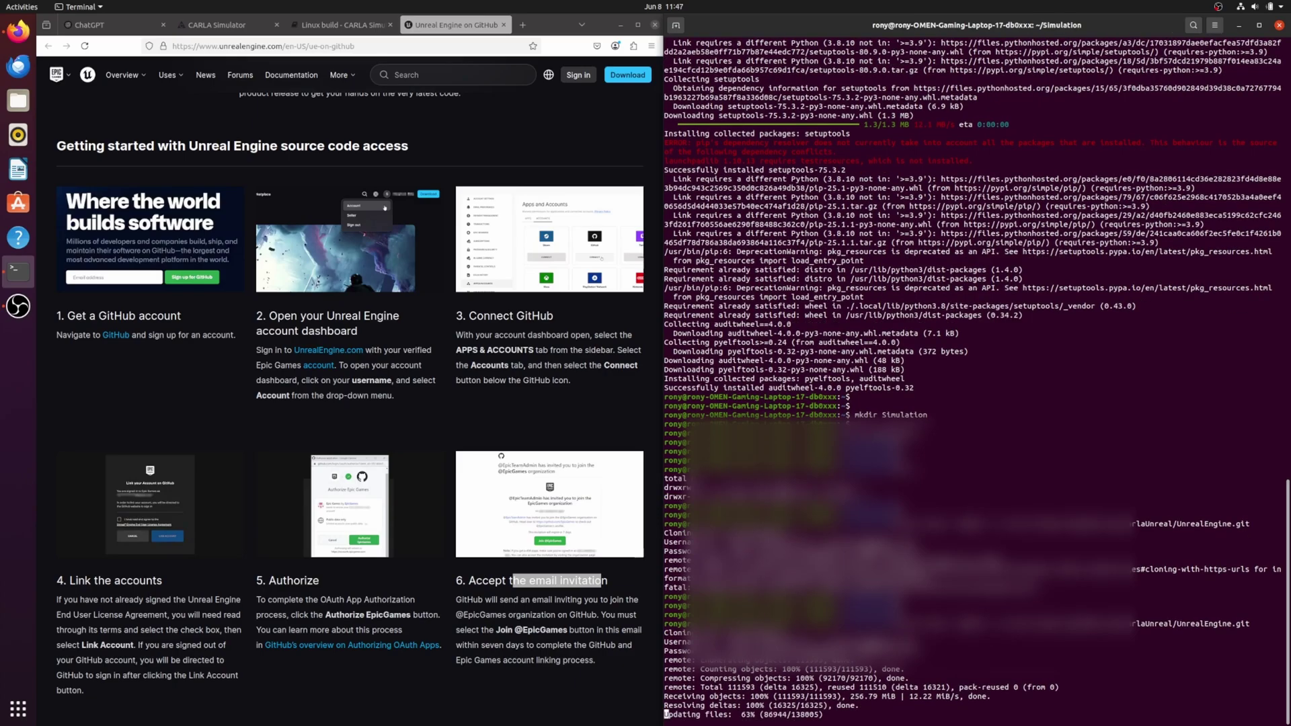
Return to the Linux build guide, list the Simulation directory's contents and move into the cloned UnrealEngine directory.
{"action": "left_click", "coordinate": [340, 24]}
{"action": "left_click", "coordinate": [996, 722]}
{"action": "type", "text": "ls"}
{"action": "key", "text": "Return"}
{"action": "type", "text": "cd UnrealEngine/"}
{"action": "key", "text": "Return"}
{"action": "key", "text": "Return"}
{"action": "key", "text": "Return"}
{"action": "key", "text": "Return"}
Build Unreal Engine by running the guide's ./Setup.sh && ./GenerateProjectFiles.sh && make command.
{"action": "left_click_drag", "start_coordinate": [236, 458], "coordinate": [406, 457]}
{"action": "key", "text": "ctrl+c"}
{"action": "left_click", "coordinate": [1089, 675]}
{"action": "key", "text": "ctrl+shift+v"}
{"action": "key", "text": "Return"}
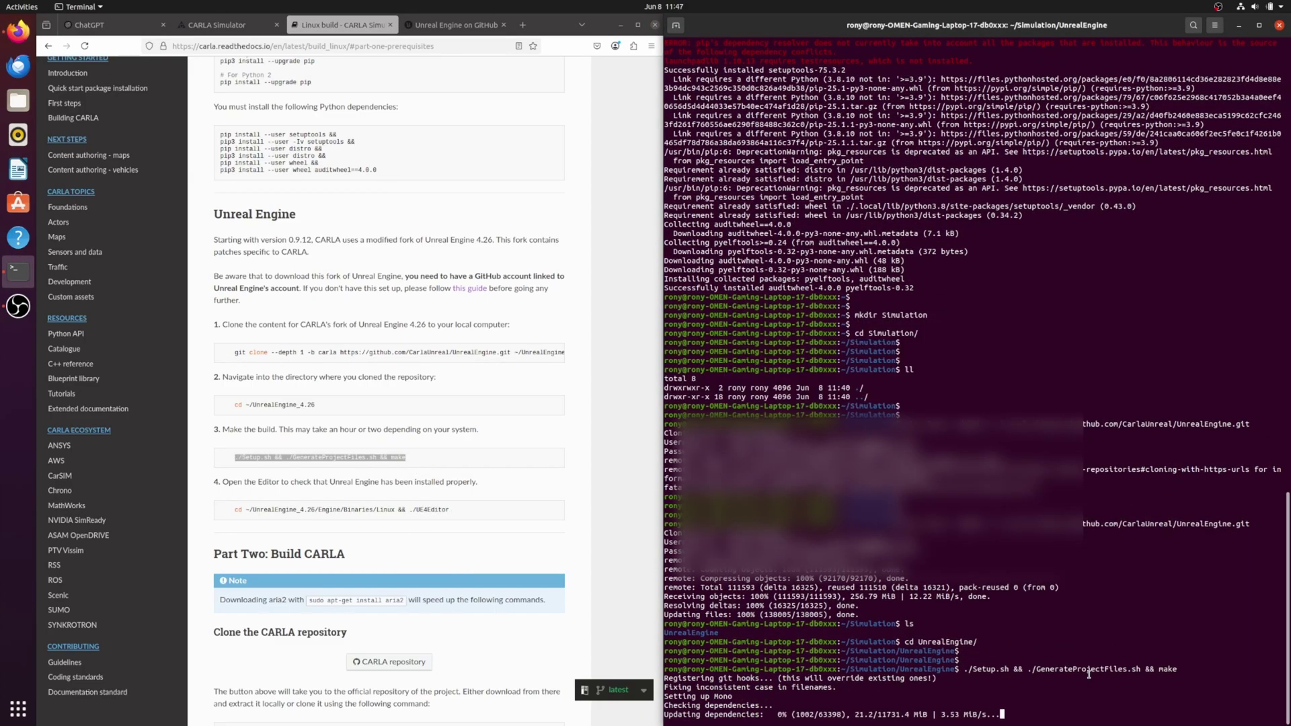
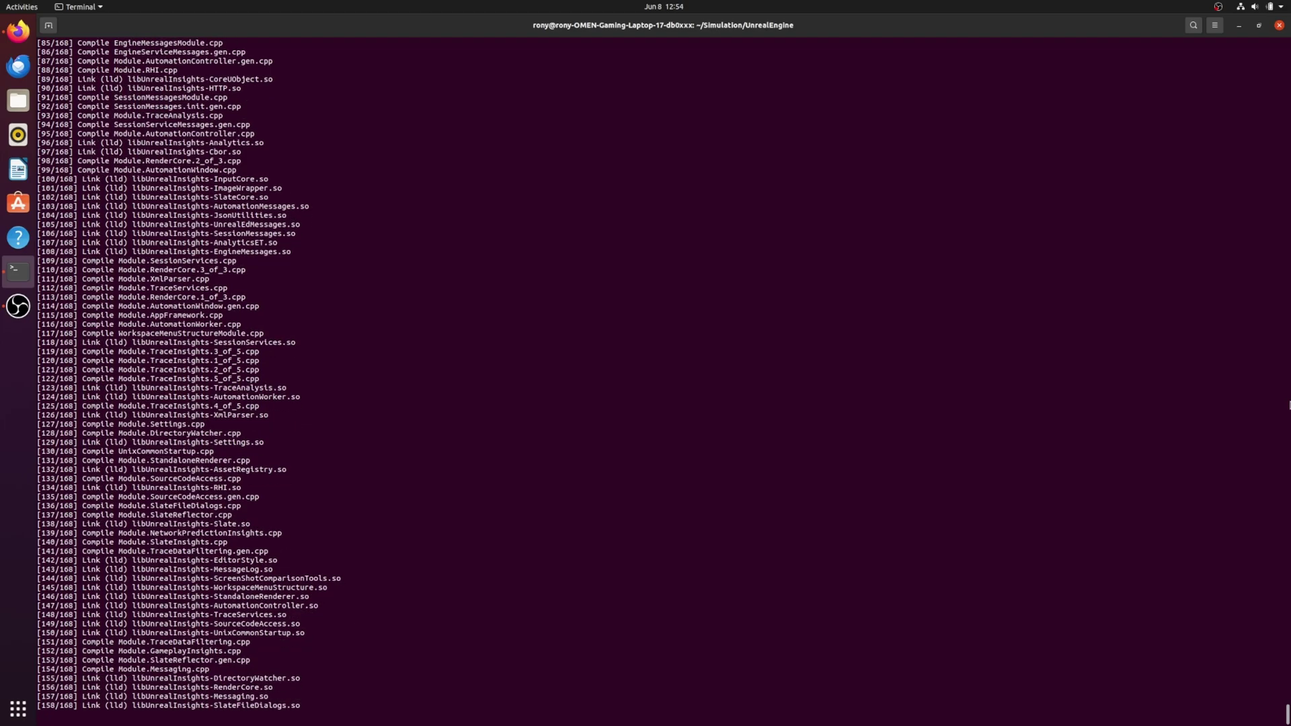
Place the terminal beside the guide, read its instruction for opening the Editor, and print the working directory with pwd.
{"action": "key", "text": "super+Right"}
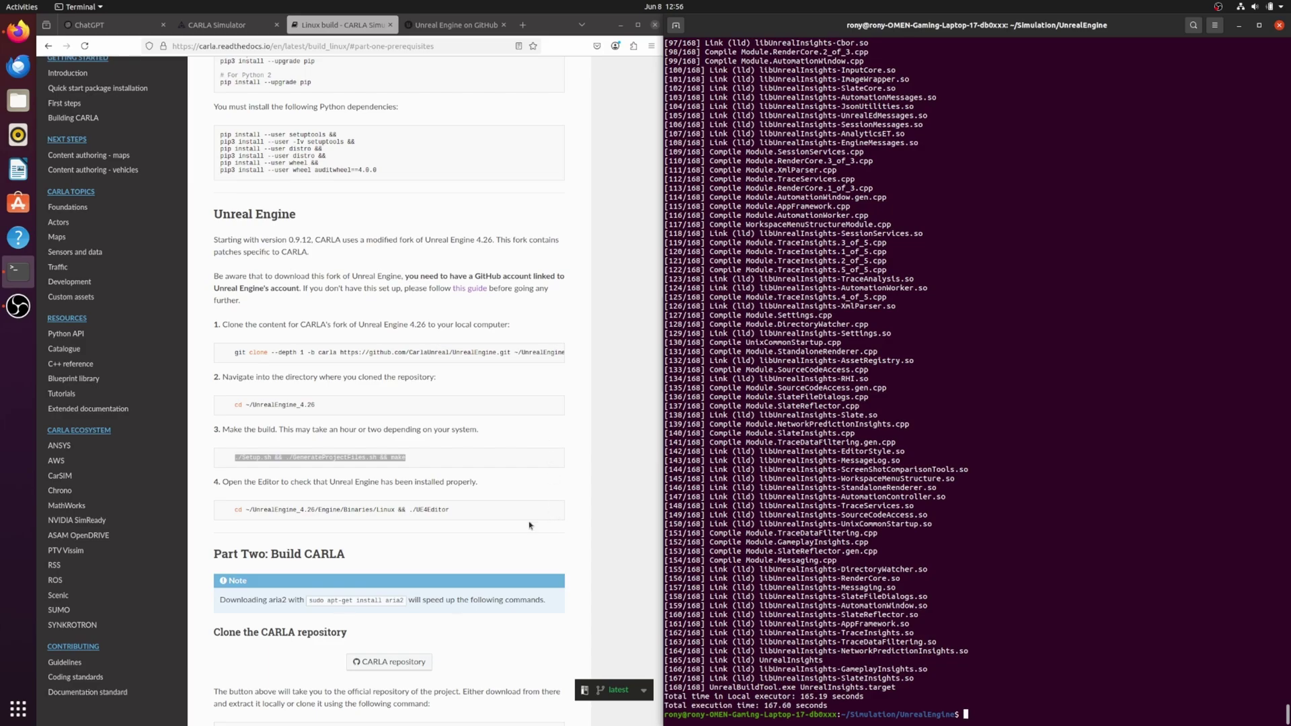
{"action": "left_click", "coordinate": [310, 485]}
{"action": "left_click_drag", "start_coordinate": [222, 480], "coordinate": [500, 482]}
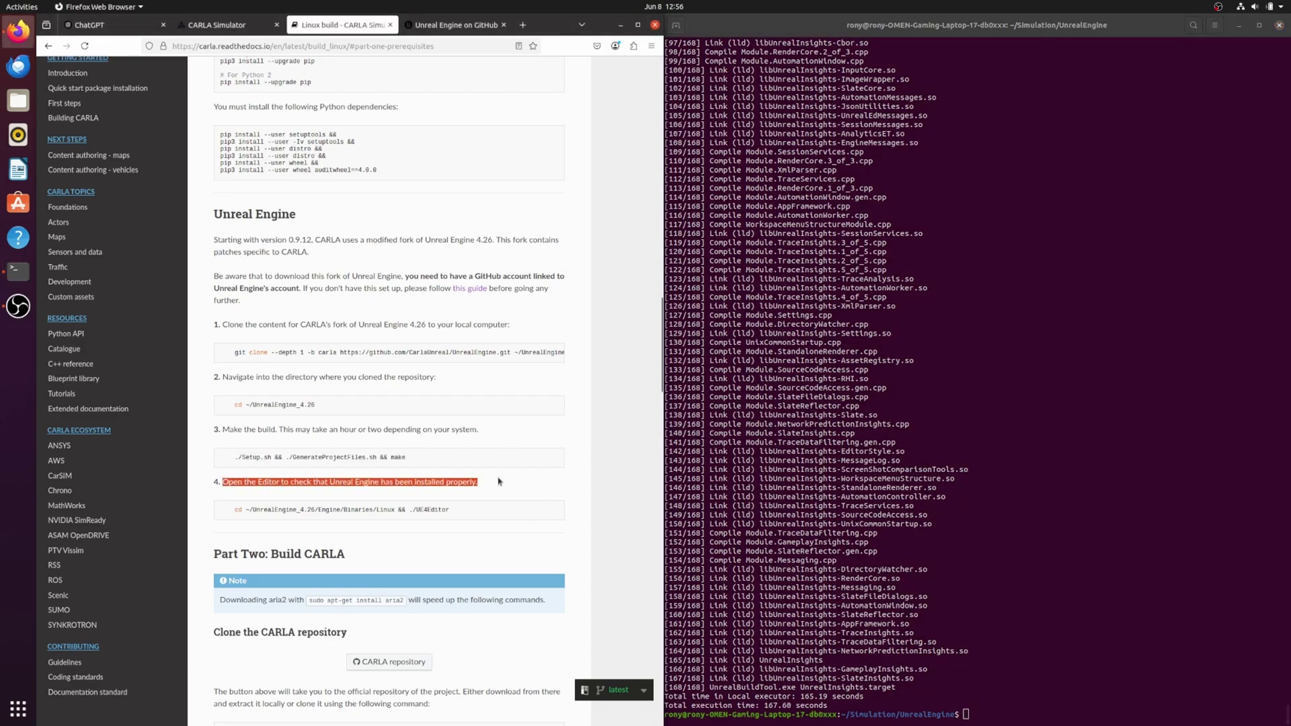
{"action": "left_click", "coordinate": [502, 493]}
{"action": "left_click", "coordinate": [1043, 606]}
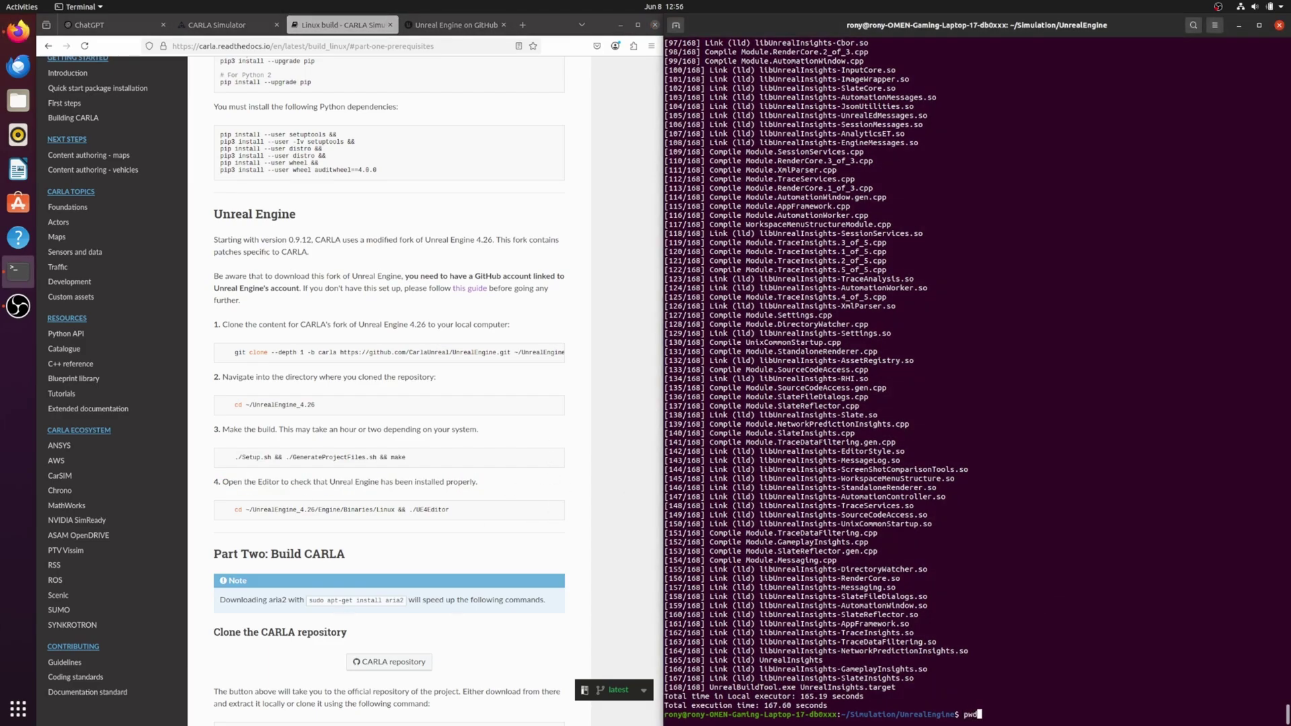
{"action": "type", "text": "pwd"}
{"action": "key", "text": "Return"}
{"action": "key", "text": "Return"}
{"action": "key", "text": "Return"}
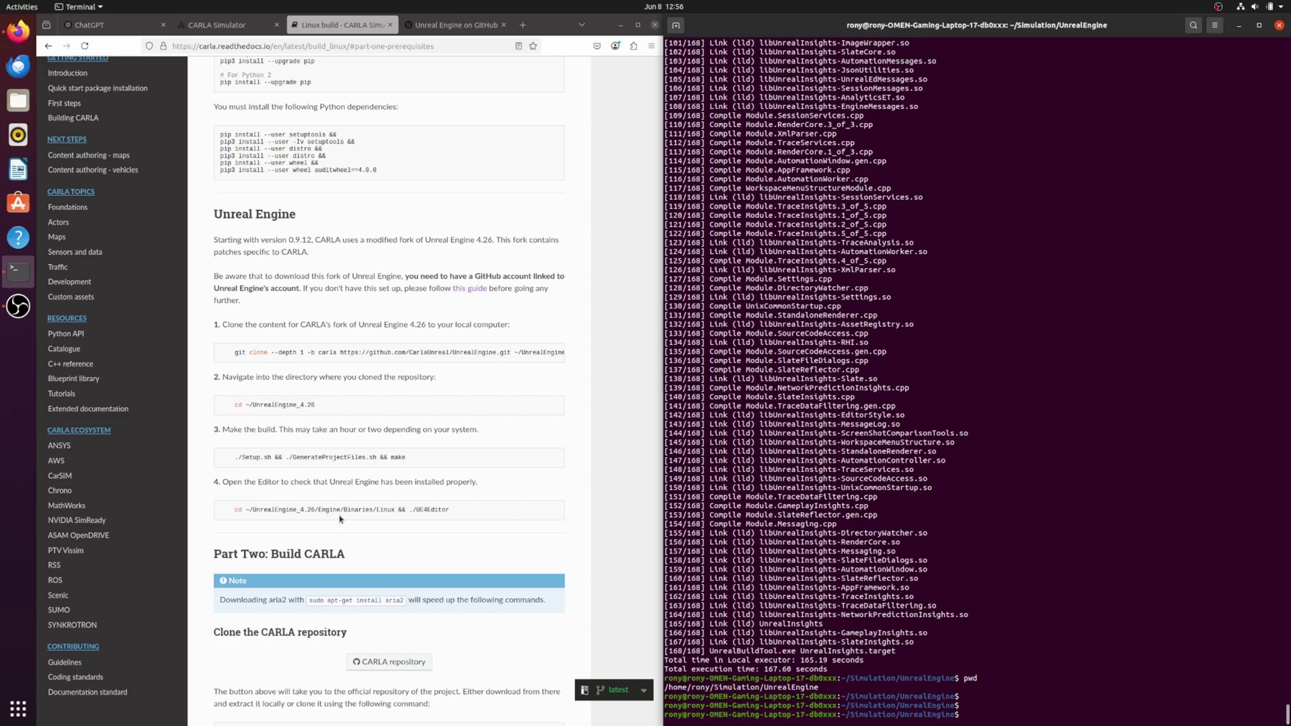
Adapt the guide's Editor command to the custom location by changing into UnrealEngine's Engine/Binaries/Linux/ directory.
{"action": "left_click", "coordinate": [241, 510]}
{"action": "left_click_drag", "start_coordinate": [283, 511], "coordinate": [449, 510]}
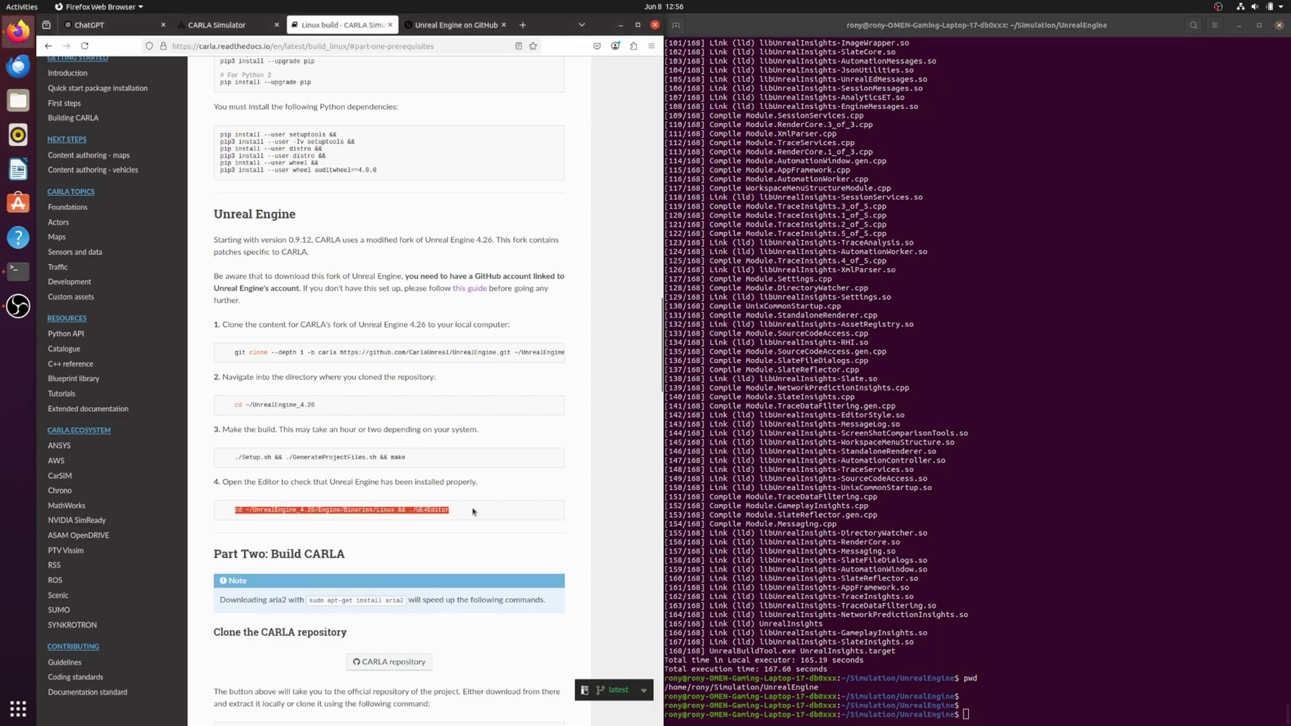
{"action": "right_click", "coordinate": [382, 506]}
{"action": "left_click", "coordinate": [413, 515]}
{"action": "left_click", "coordinate": [820, 638]}
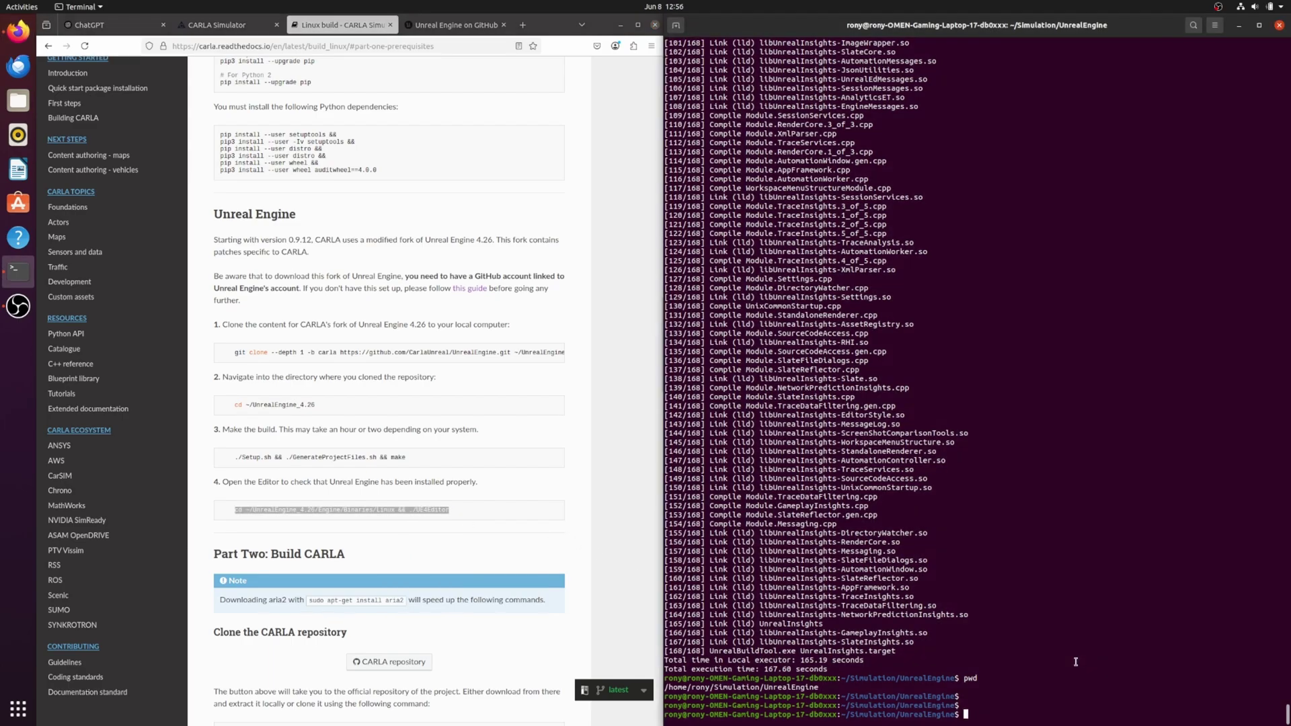
{"action": "type", "text": "cd"}
{"action": "left_click", "coordinate": [444, 517]}
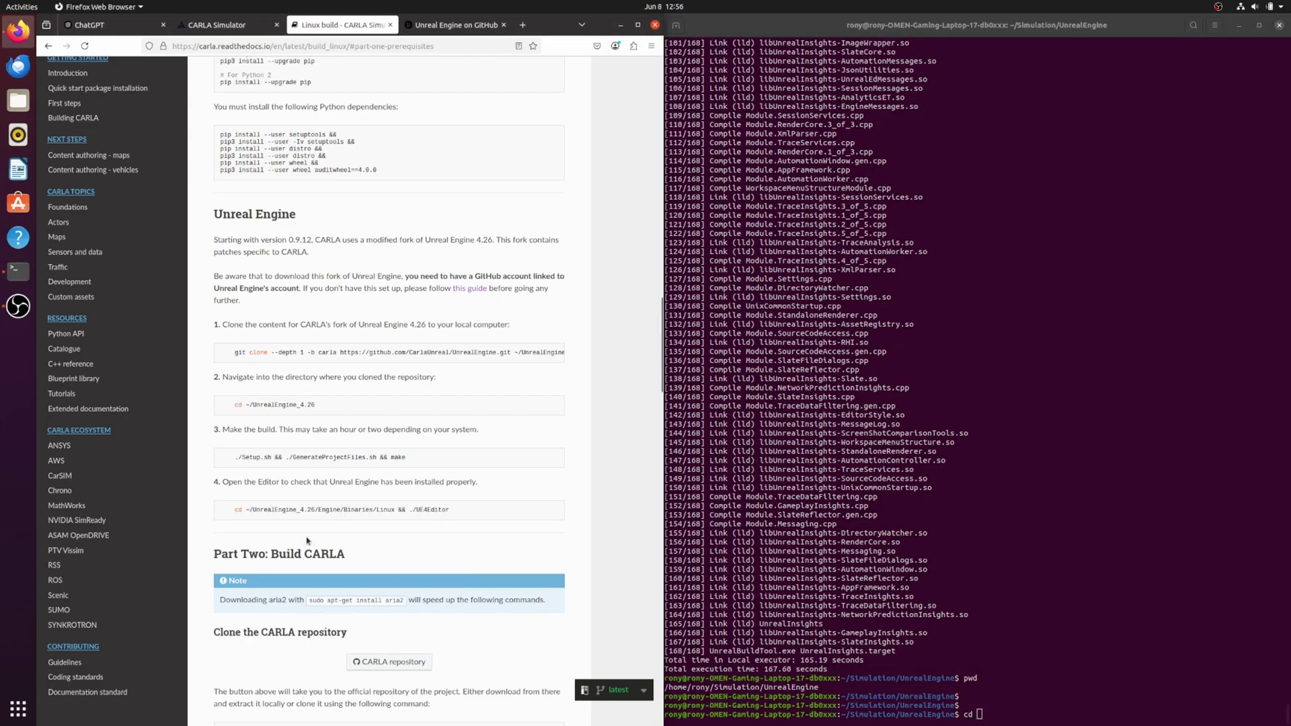
{"action": "key", "text": "alt+Tab"}
{"action": "type", "text": "Engine/"}
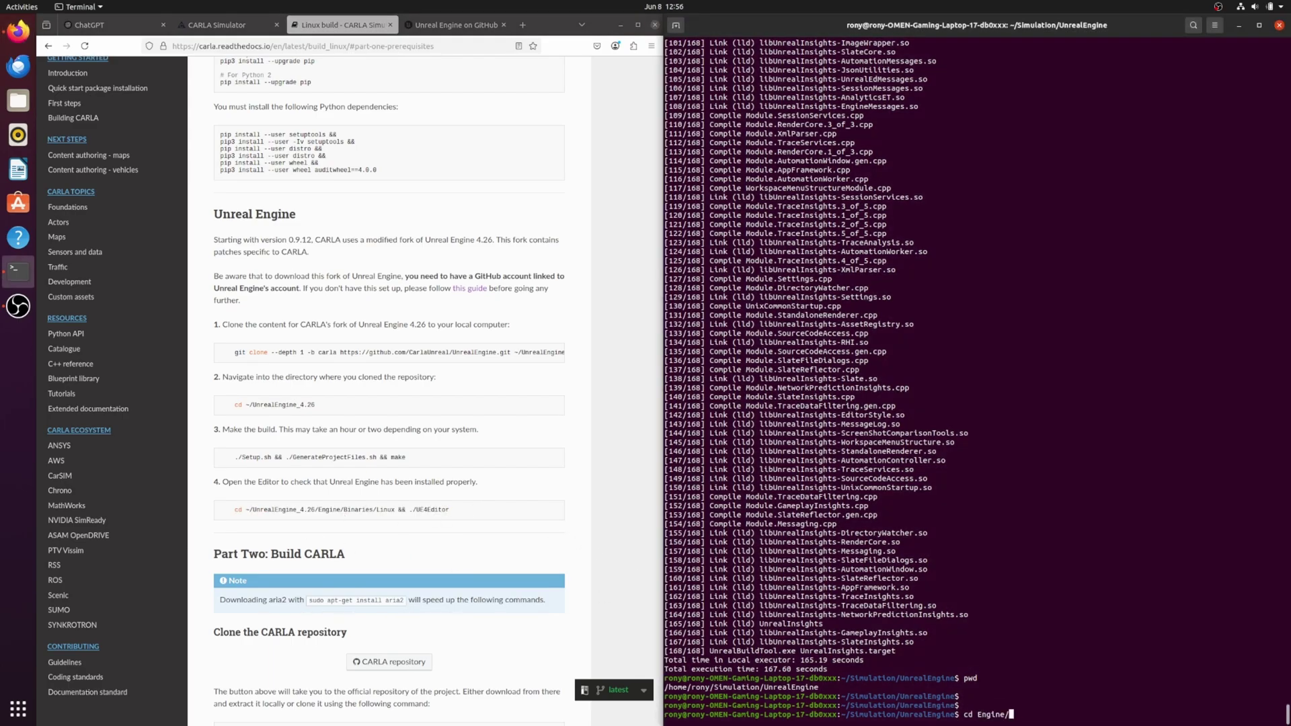
{"action": "type", "text": "Binaries/Linux/"}
{"action": "key", "text": "Return"}
Launch the Unreal Editor by running ./UE4Editor.
{"action": "type", "text": "./"}
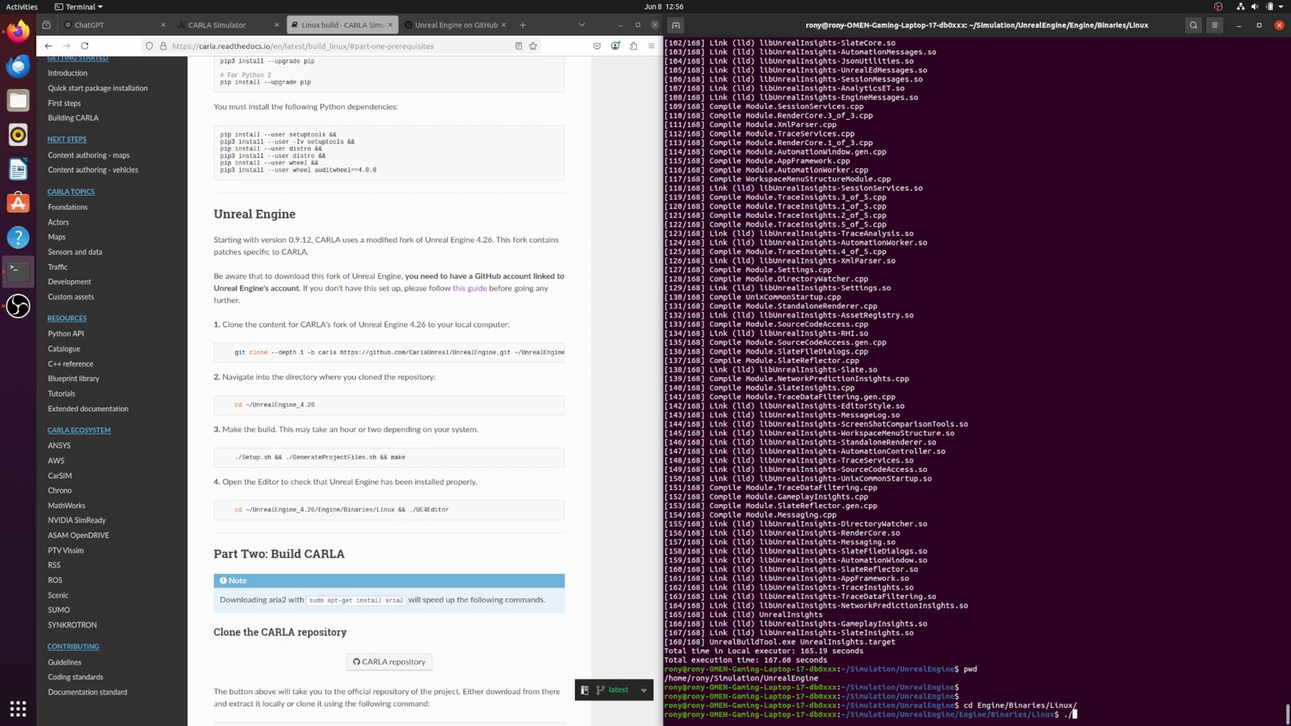
{"action": "type", "text": "UE4Editor"}
{"action": "key", "text": "Return"}
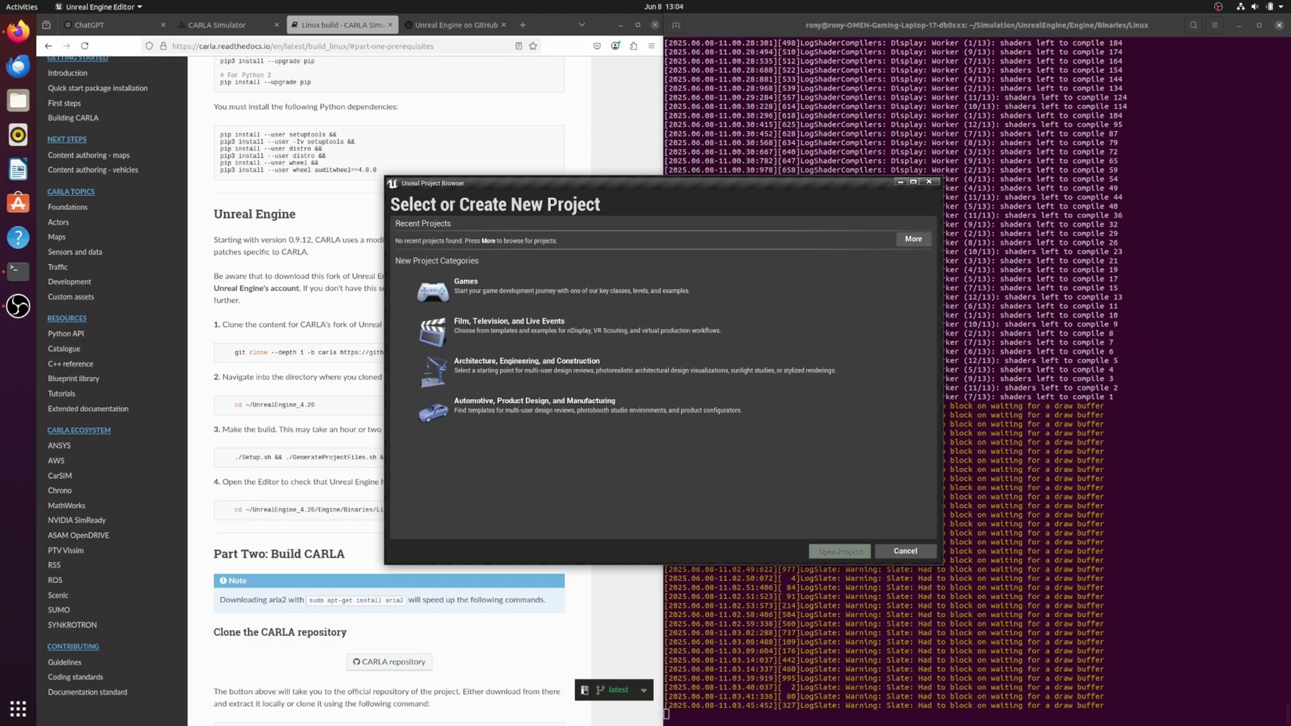
Create a Games project from the First Person template as MyProject, and close the Unreal Editor once it has loaded.
{"action": "left_click", "coordinate": [464, 289]}
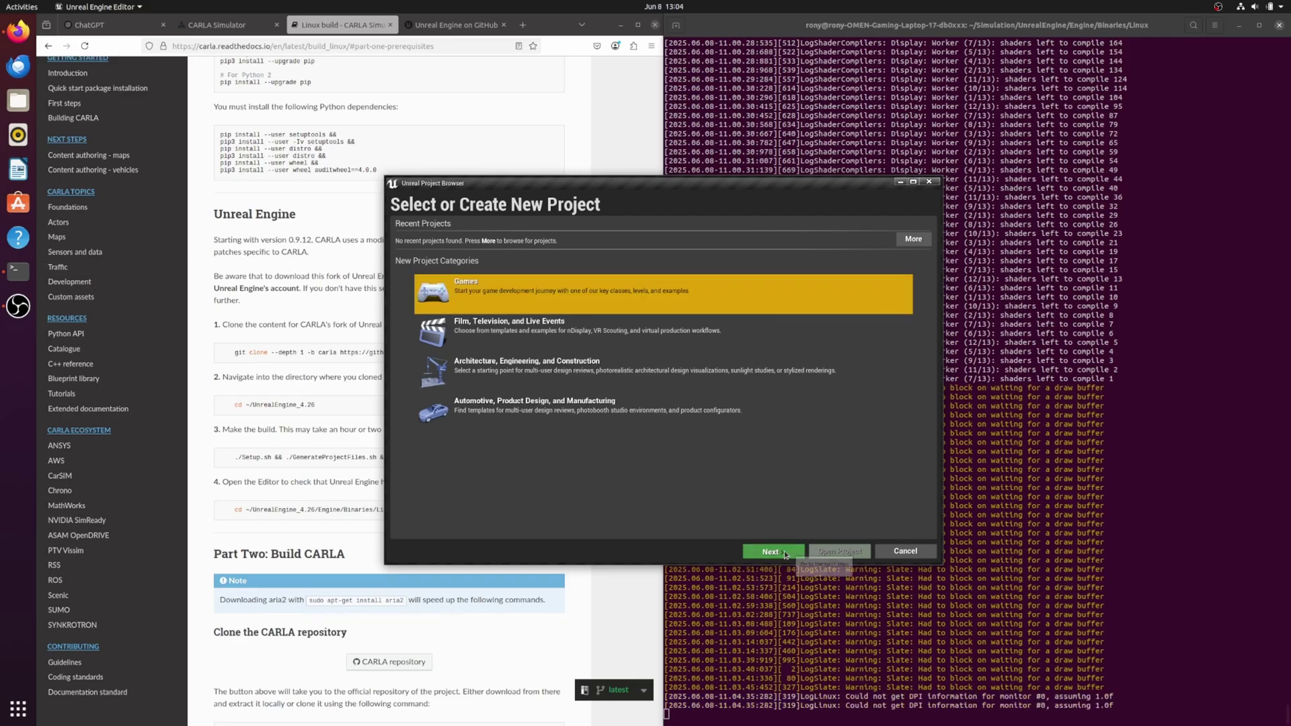
{"action": "left_click", "coordinate": [785, 552]}
{"action": "left_click", "coordinate": [785, 553]}
{"action": "left_click", "coordinate": [887, 554]}
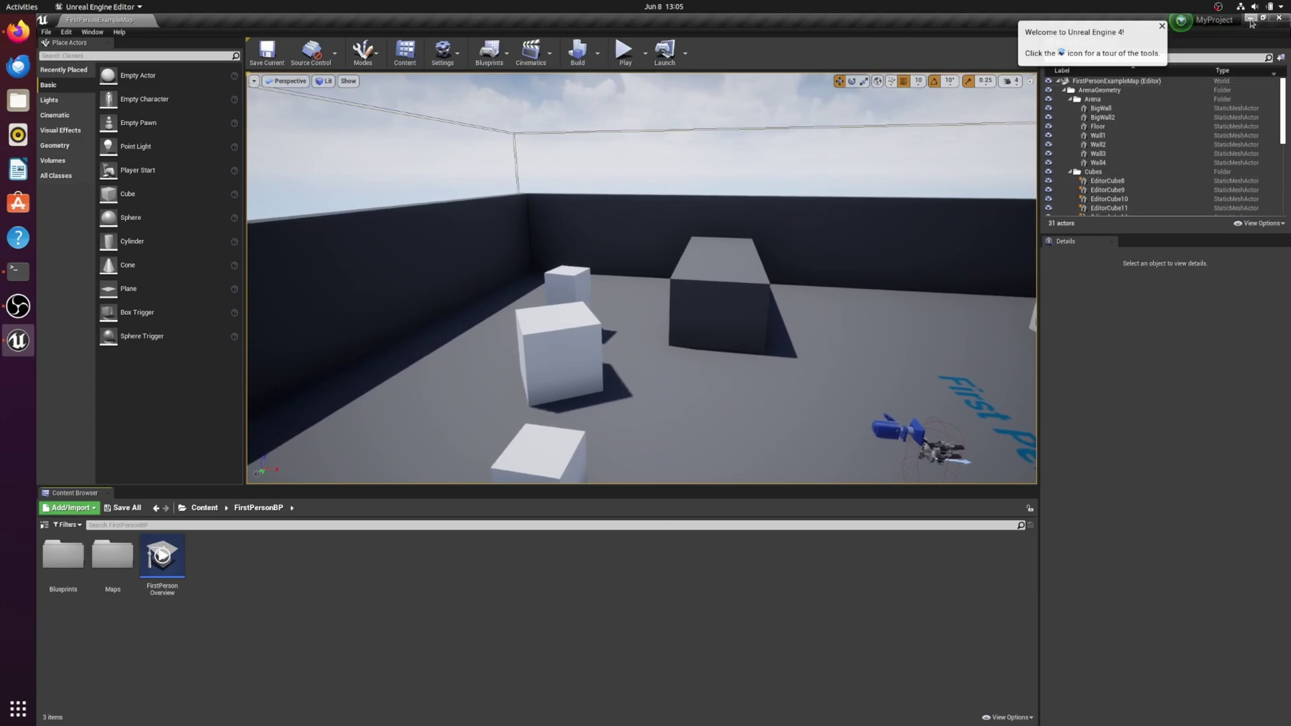
{"action": "left_click", "coordinate": [1278, 18]}
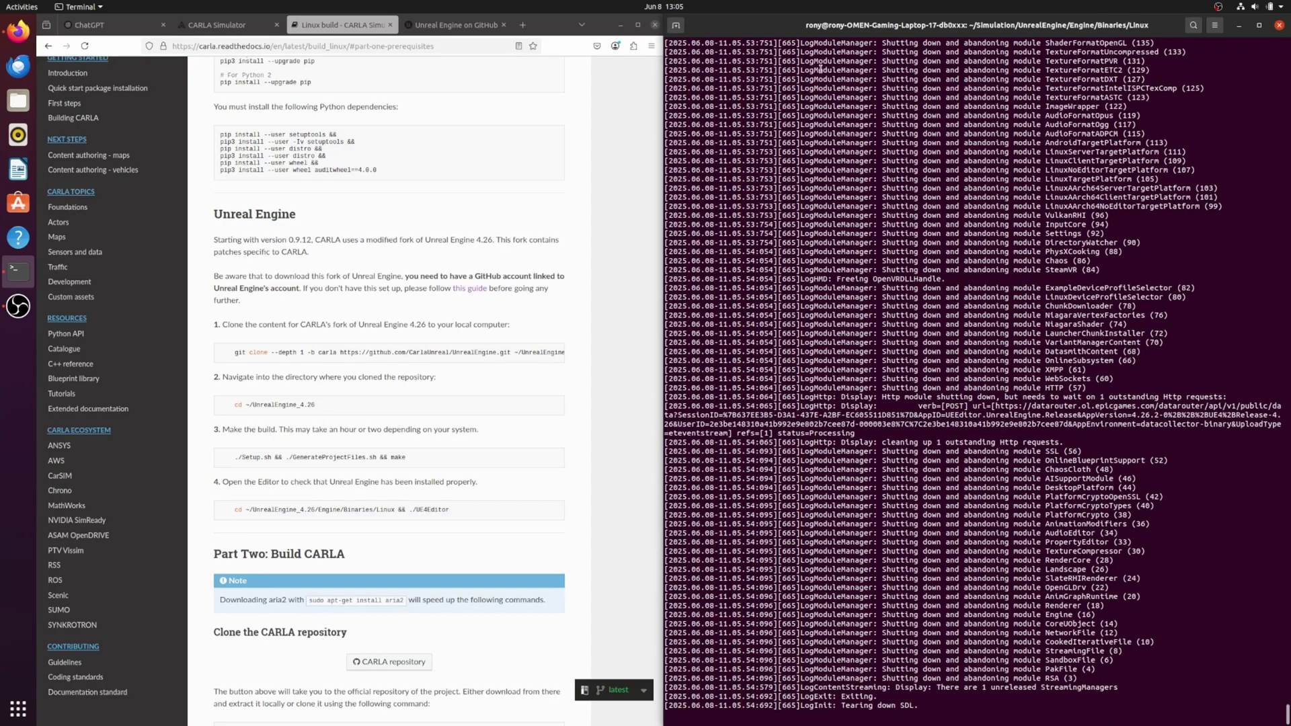
Open a new terminal session and go up from Engine/Binaries/Linux to the Simulation directory with repeated cd .. commands.
{"action": "key", "text": "ctrl+shift+t"}
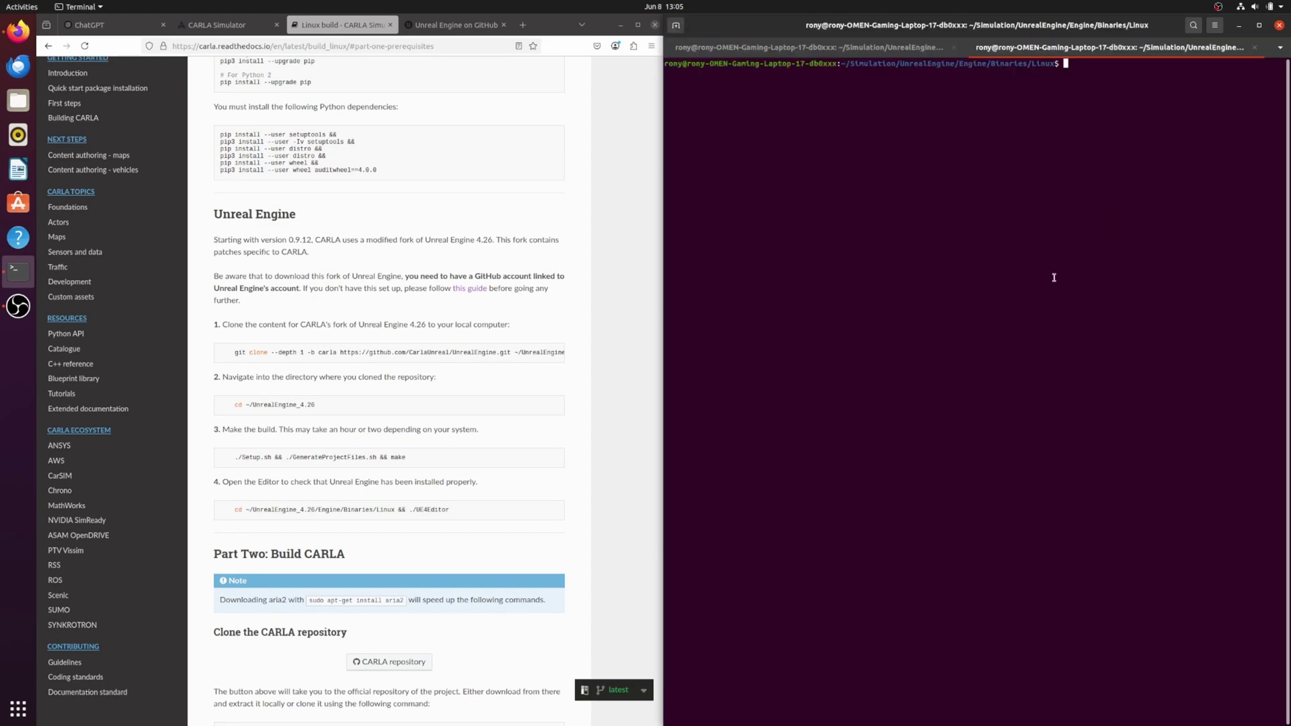
{"action": "type", "text": "CD .."}
{"action": "key", "text": "Return"}
{"action": "type", "text": "cd "}
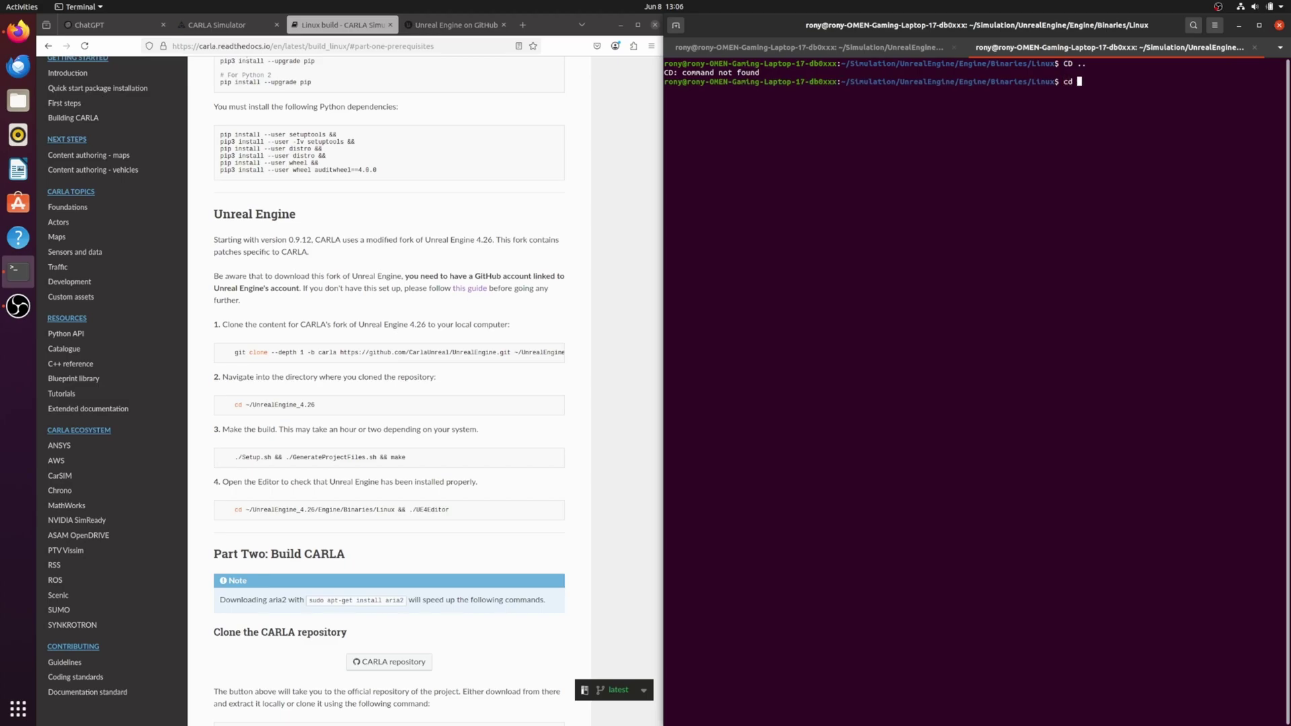
{"action": "type", "text": ".."}
{"action": "key", "text": "Return"}
{"action": "type", "text": "cd .."}
{"action": "key", "text": "Return"}
{"action": "type", "text": "cd .."}
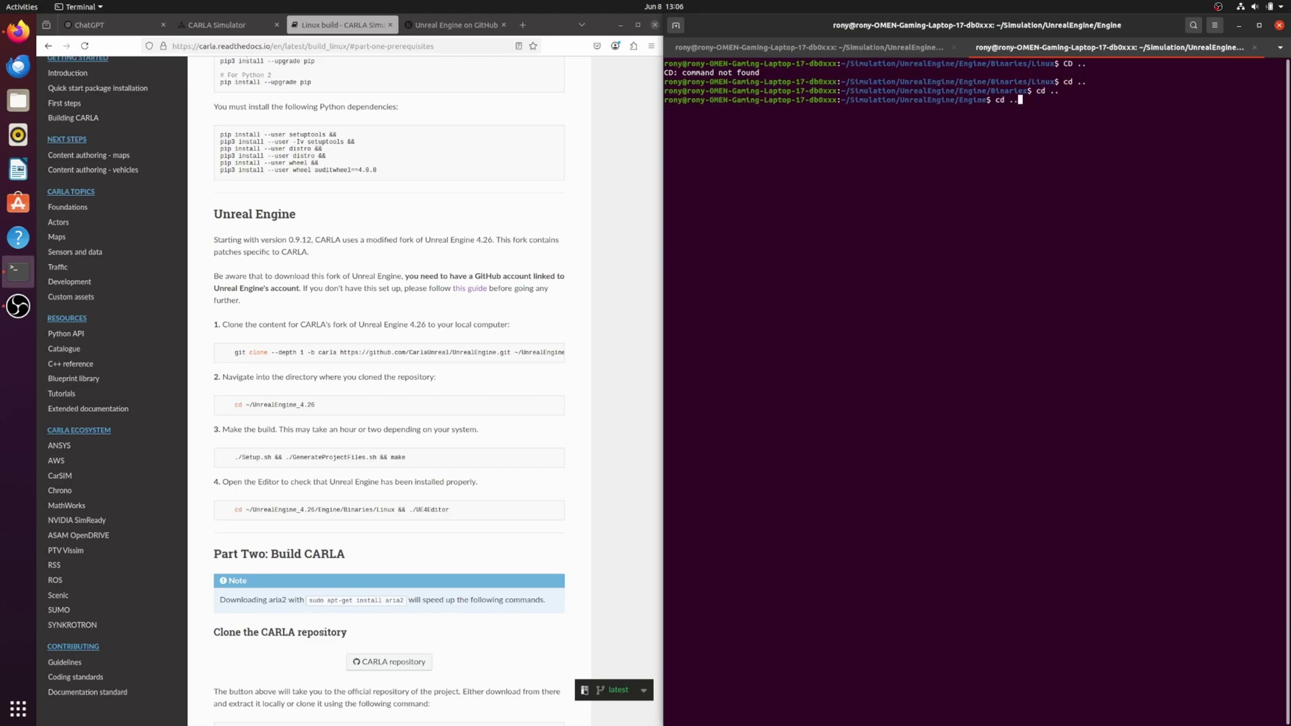
{"action": "key", "text": "Return"}
{"action": "type", "text": "cd .."}
{"action": "key", "text": "Return"}
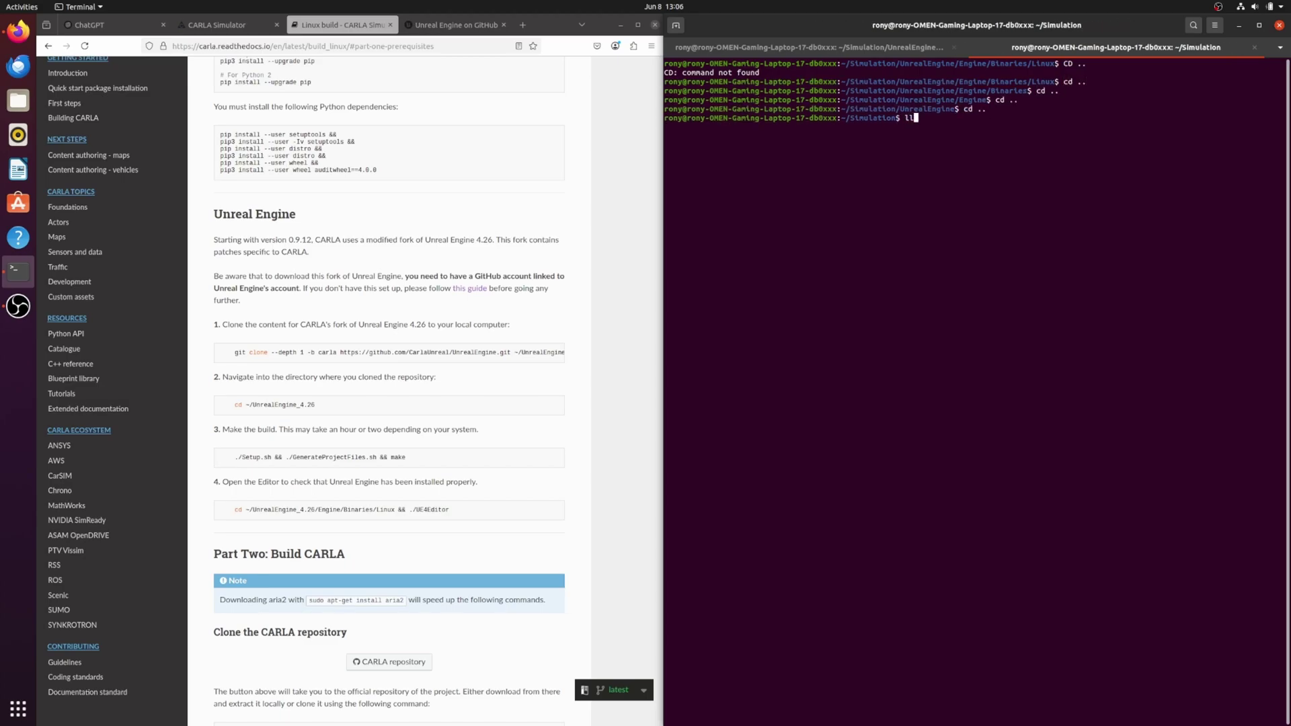
List the contents of the Simulation directory with ll and ls.
{"action": "key", "text": "Return"}
{"action": "type", "text": "ls"}
{"action": "key", "text": "Return"}
{"action": "key", "text": "Return"}
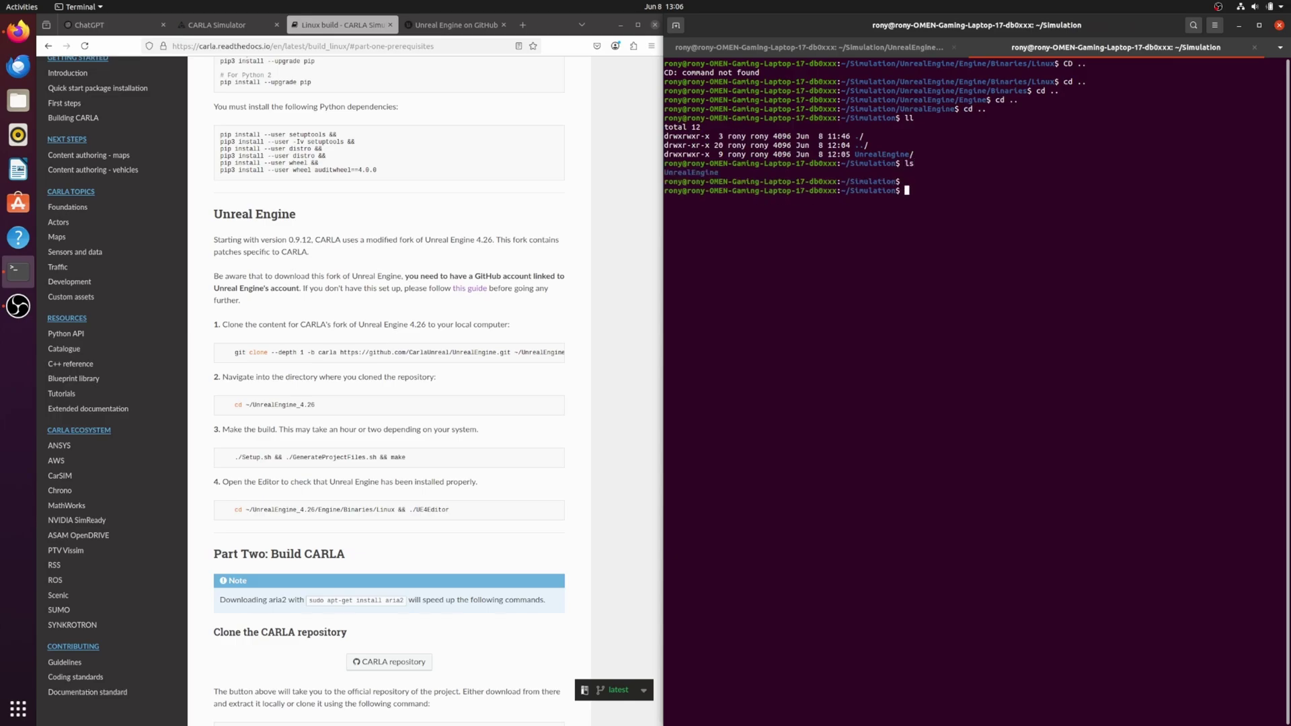
Install aria2 with sudo apt-get install aria2, entering the sudo password and answering y to the installation prompt.
{"action": "scroll", "coordinate": [470, 424], "scroll_direction": "down", "scroll_amount": 4}
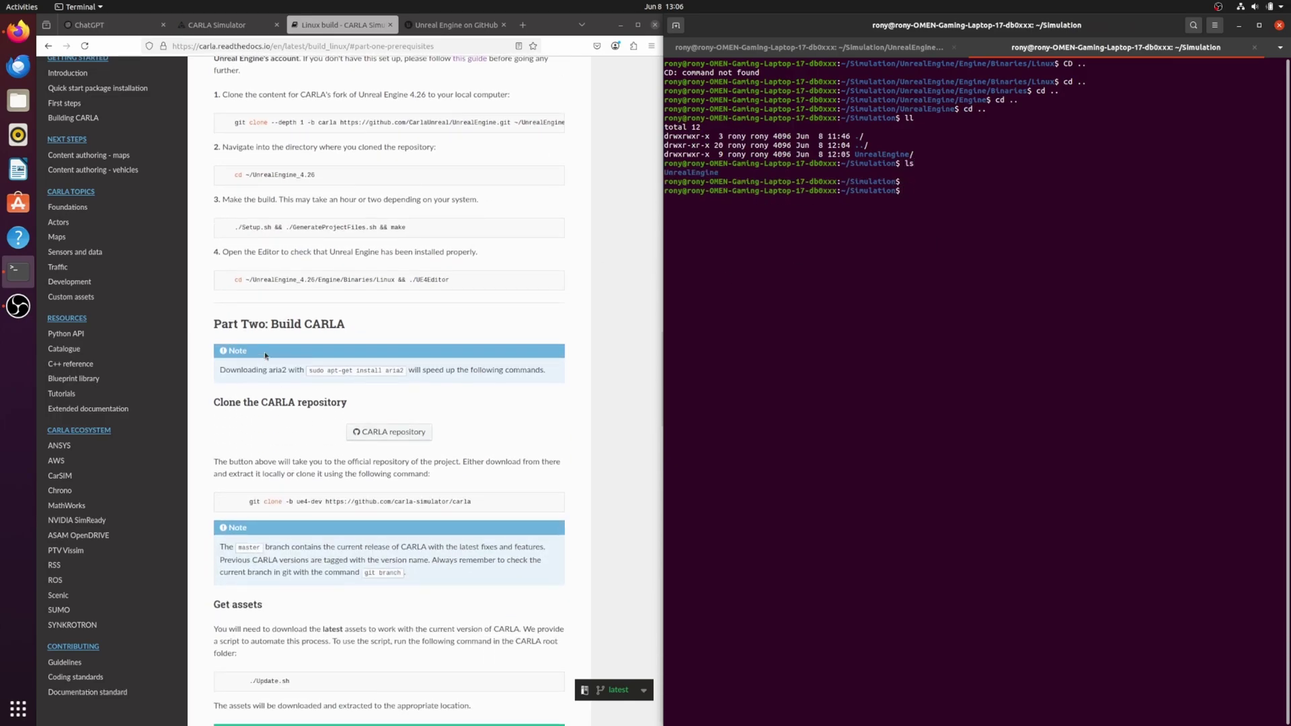
{"action": "left_click_drag", "start_coordinate": [215, 323], "coordinate": [342, 322]}
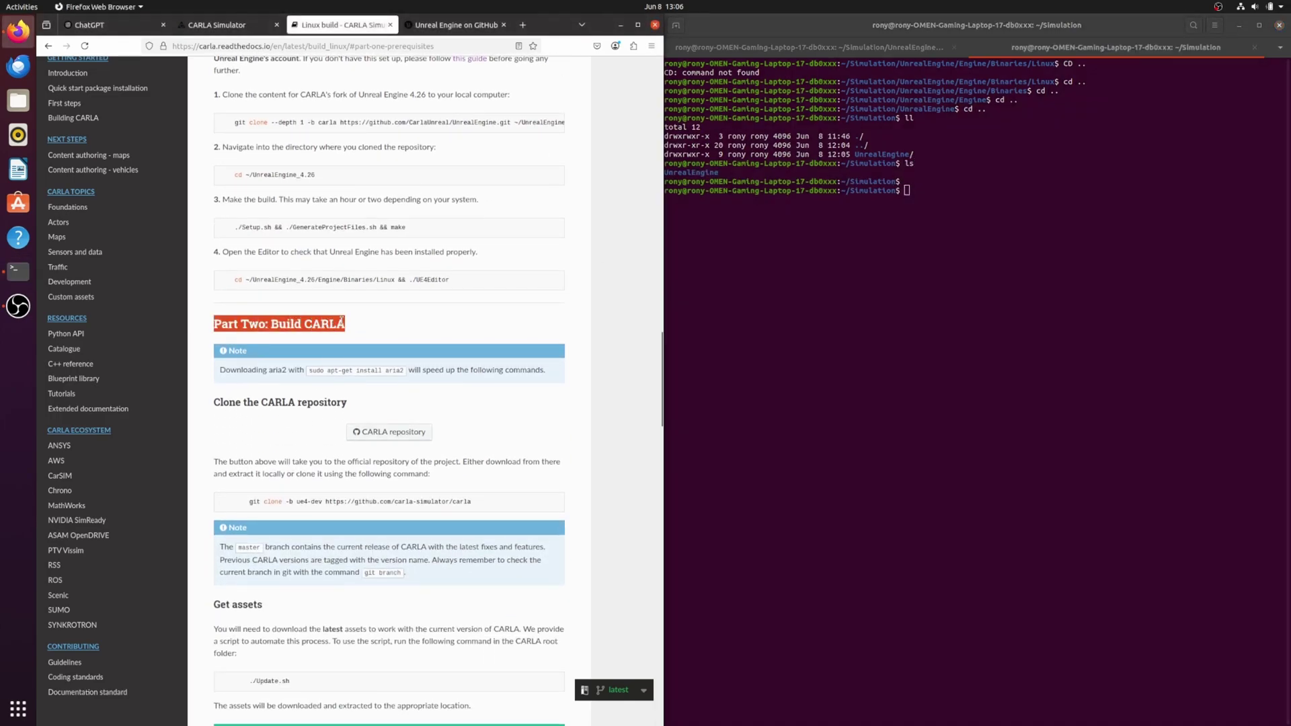
{"action": "left_click", "coordinate": [401, 373]}
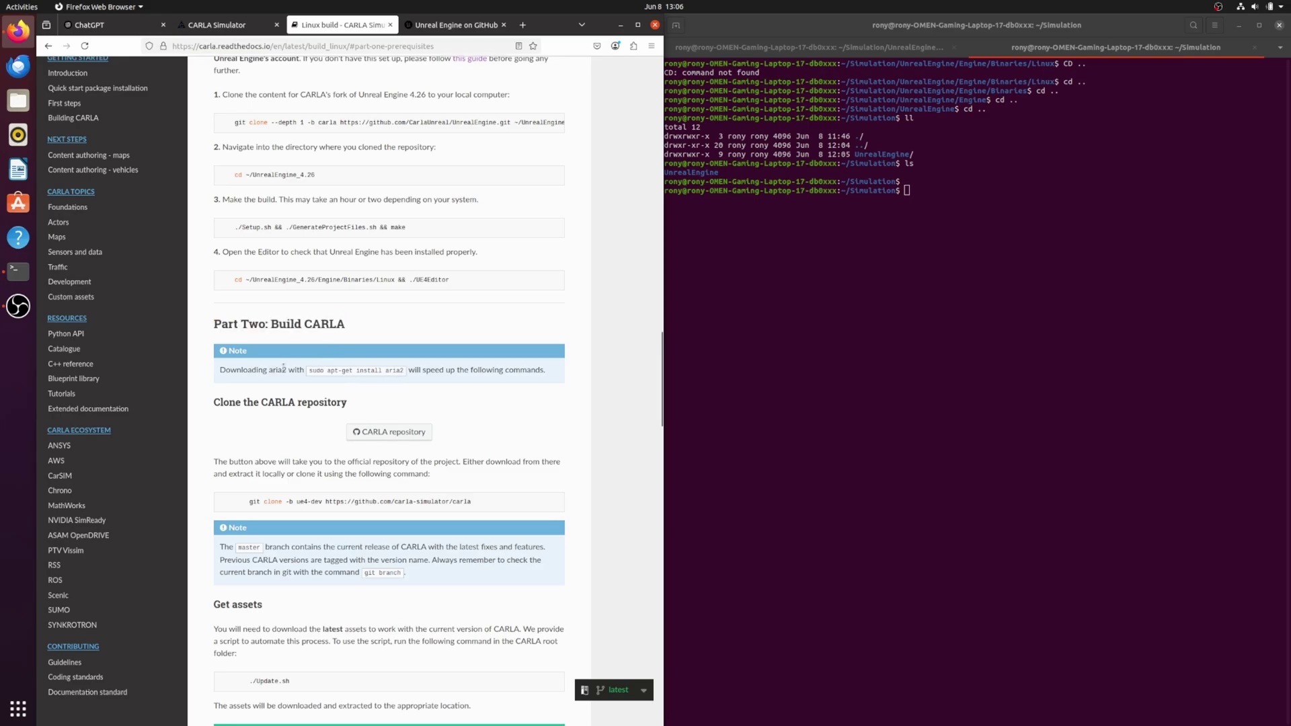
{"action": "left_click_drag", "start_coordinate": [326, 371], "coordinate": [406, 375]}
{"action": "left_click", "coordinate": [843, 333]}
{"action": "key", "text": "ctrl+shift+v"}
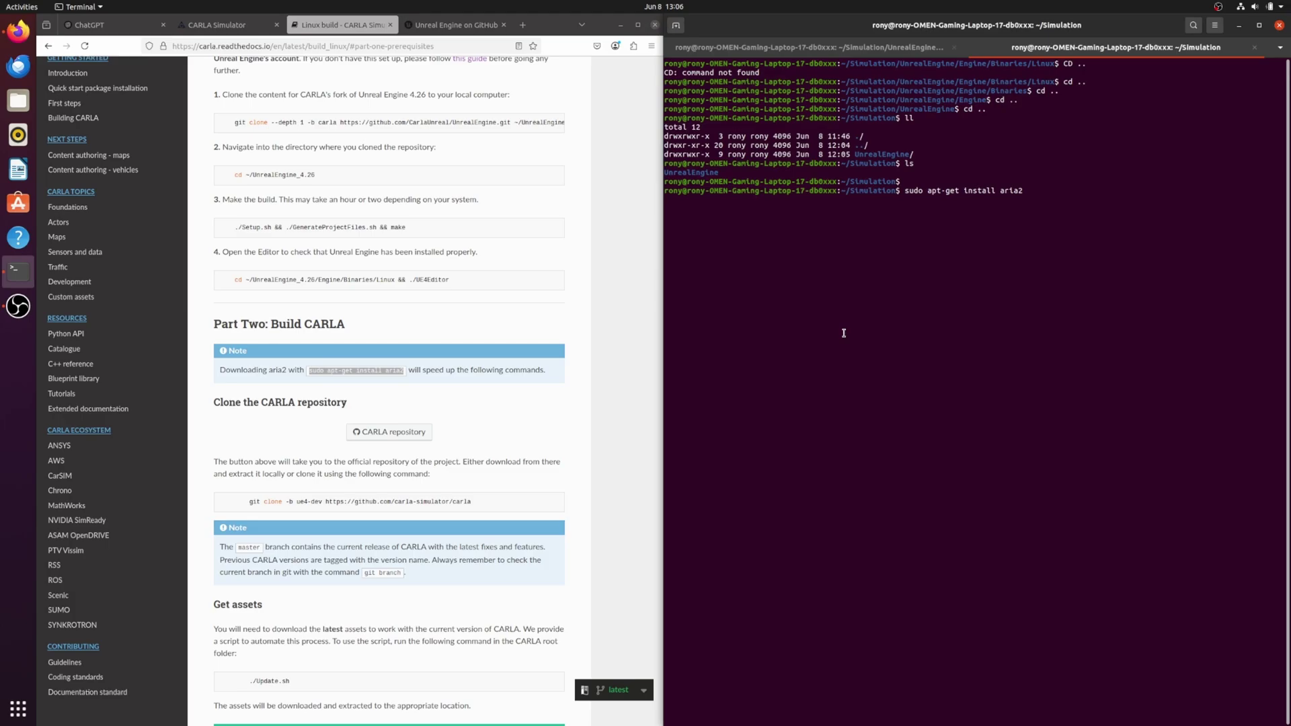
{"action": "key", "text": "Return"}
{"action": "key", "text": "Return"}
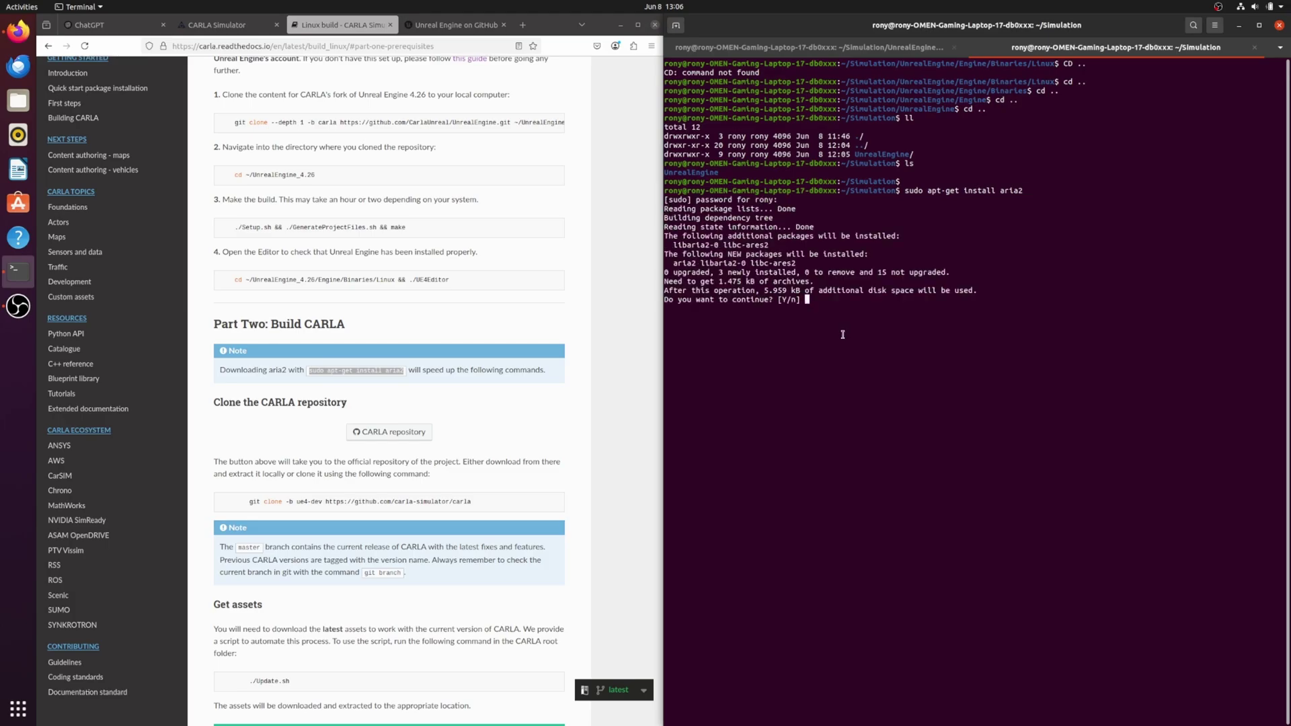
{"action": "type", "text": "y"}
{"action": "key", "text": "Return"}
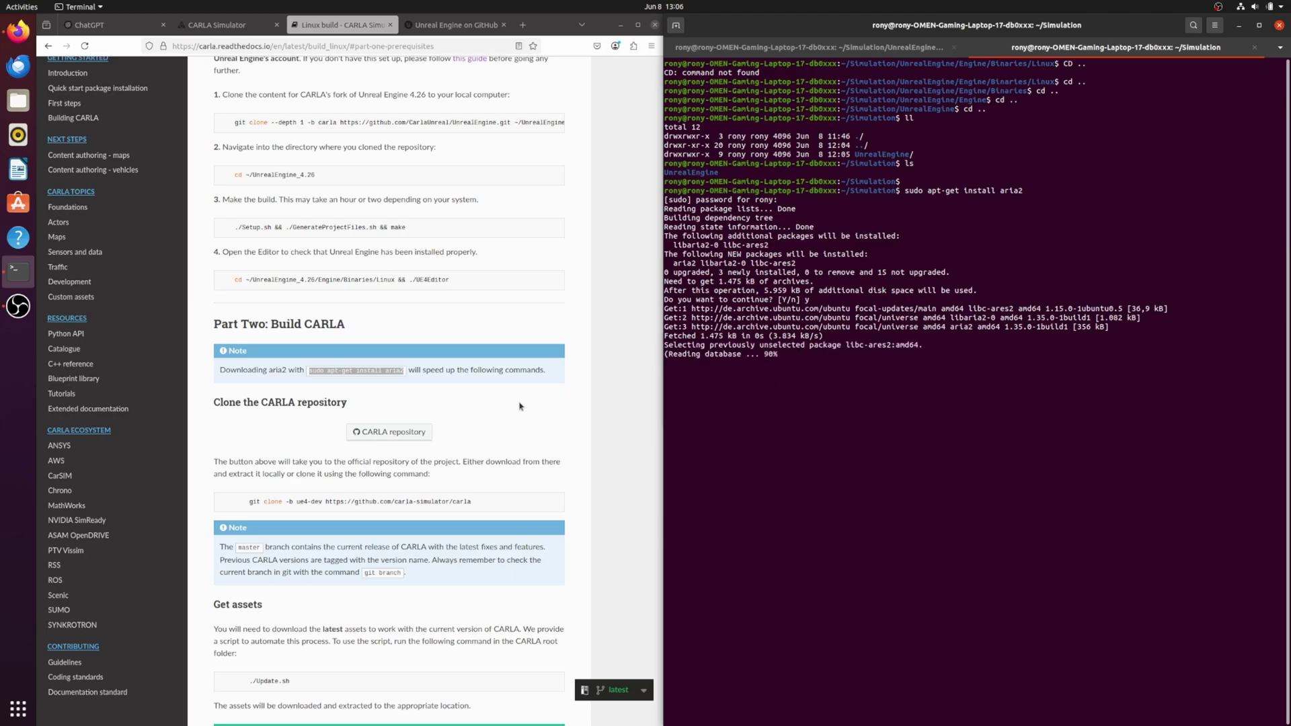
{"action": "left_click", "coordinate": [245, 375]}
{"action": "scroll", "coordinate": [246, 375], "scroll_direction": "down", "scroll_amount": 1}
{"action": "scroll", "coordinate": [249, 342], "scroll_direction": "down", "scroll_amount": 1}
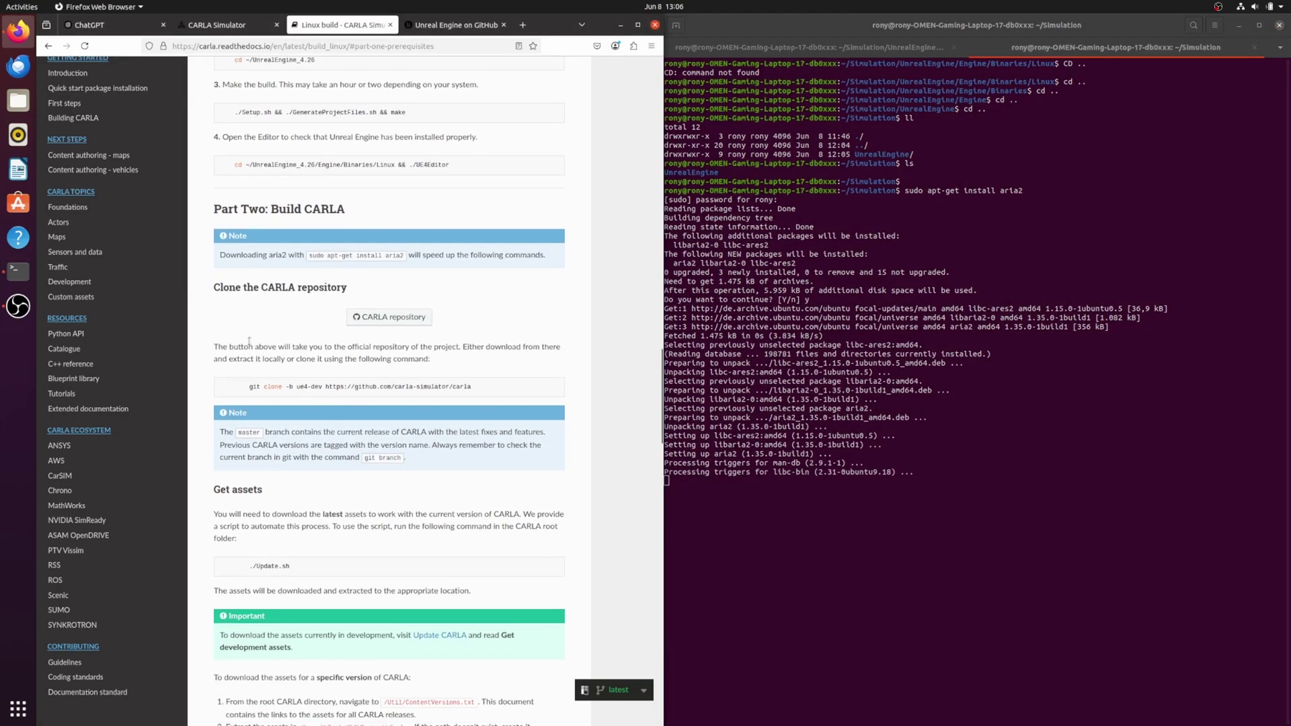
{"action": "left_click_drag", "start_coordinate": [211, 295], "coordinate": [347, 288]}
{"action": "left_click_drag", "start_coordinate": [249, 387], "coordinate": [472, 388]}
{"action": "right_click", "coordinate": [455, 385]}
{"action": "left_click", "coordinate": [474, 395]}
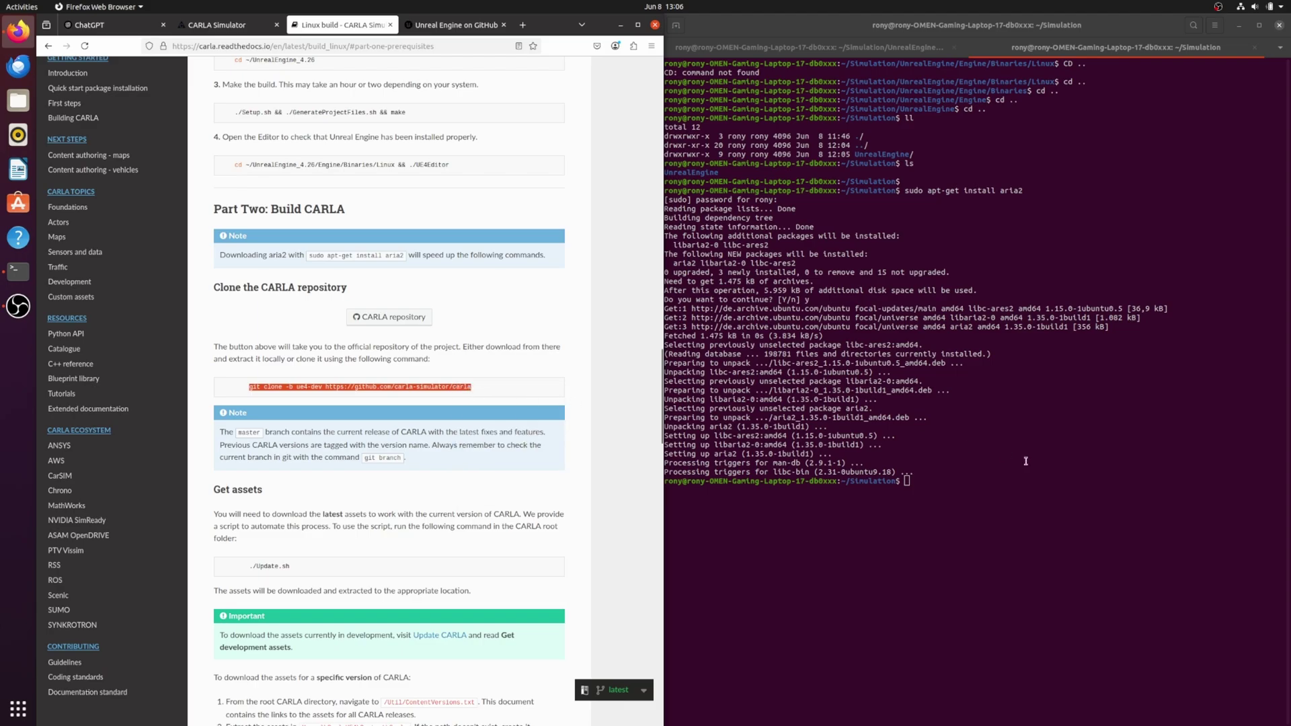
{"action": "left_click", "coordinate": [1026, 461]}
{"action": "key", "text": "ctrl+shift+v"}
{"action": "key", "text": "Return"}
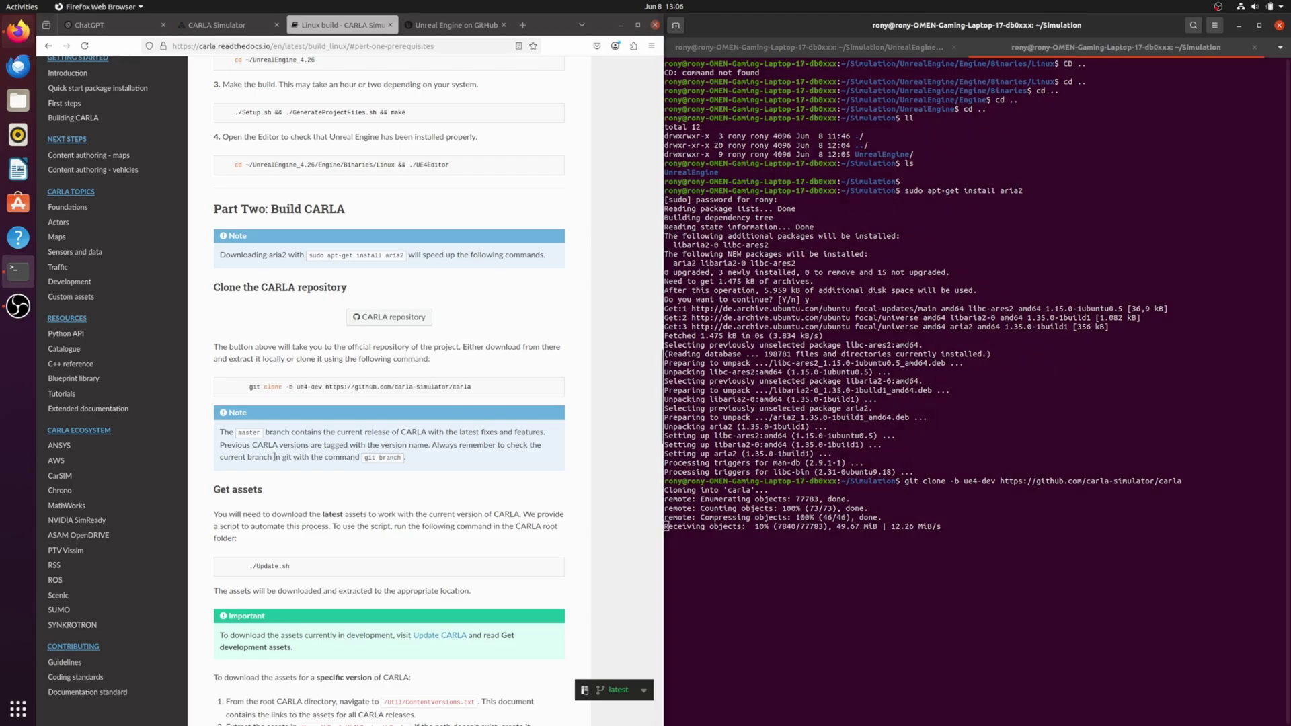
Copy the git branch command from the guide's note and try it in the Simulation directory.
{"action": "left_click", "coordinate": [242, 435]}
{"action": "left_click_drag", "start_coordinate": [363, 458], "coordinate": [402, 457]}
{"action": "scroll", "coordinate": [390, 404], "scroll_direction": "down", "scroll_amount": 2}
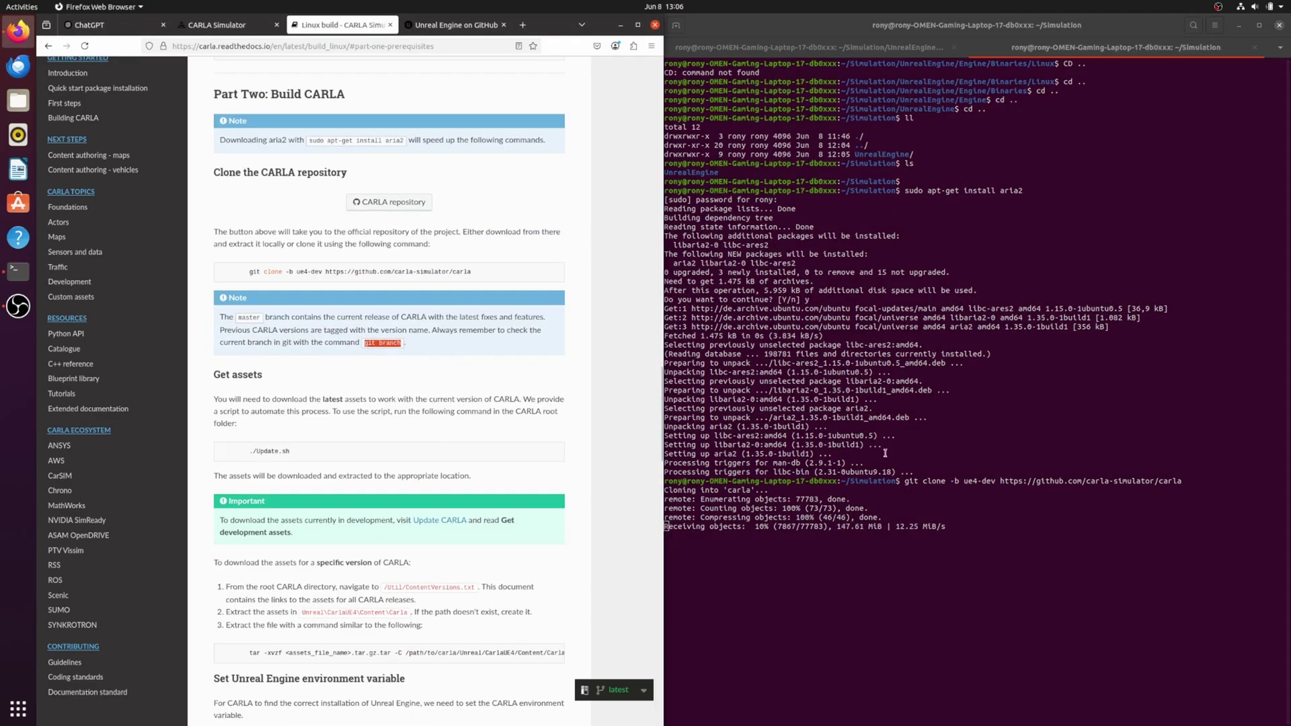
{"action": "left_click", "coordinate": [1031, 579]}
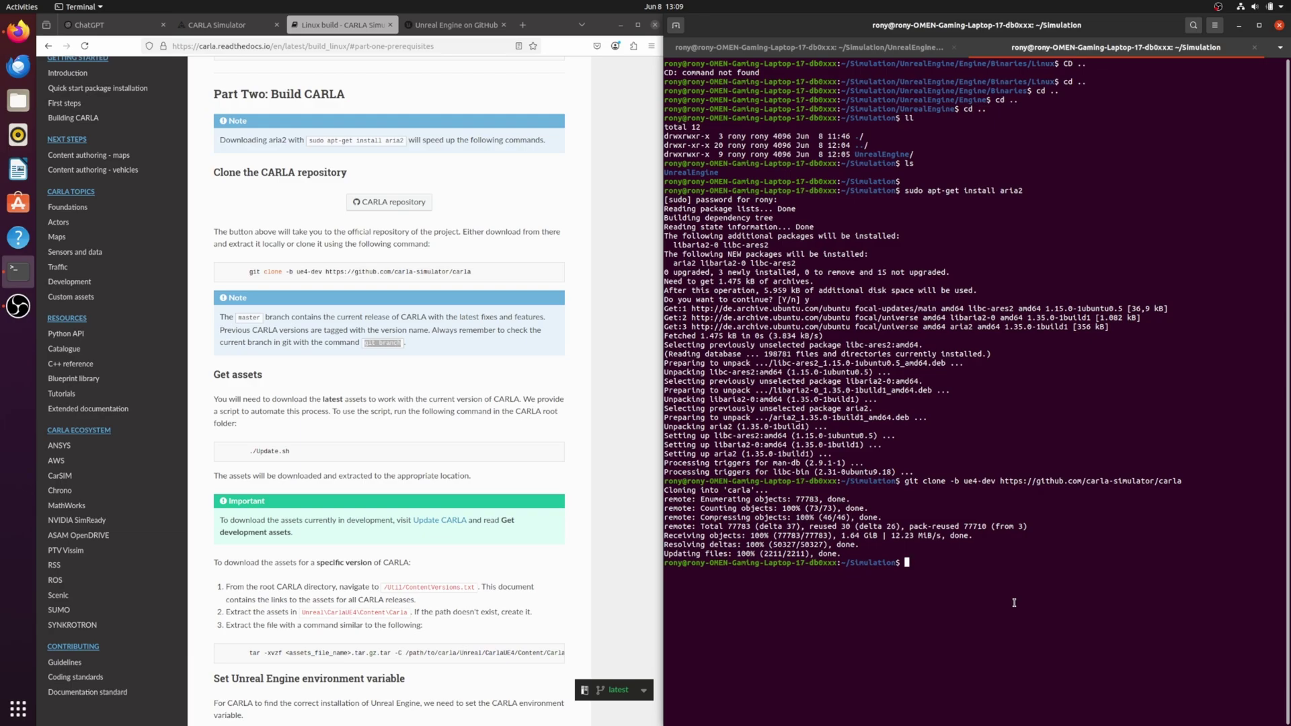
{"action": "key", "text": "ctrl+shift+v"}
{"action": "key", "text": "Return"}
{"action": "key", "text": "Return"}
{"action": "key", "text": "Return"}
Enter the carla directory with cd carla/ and check its current branch with git branch.
{"action": "type", "text": "cd carla/"}
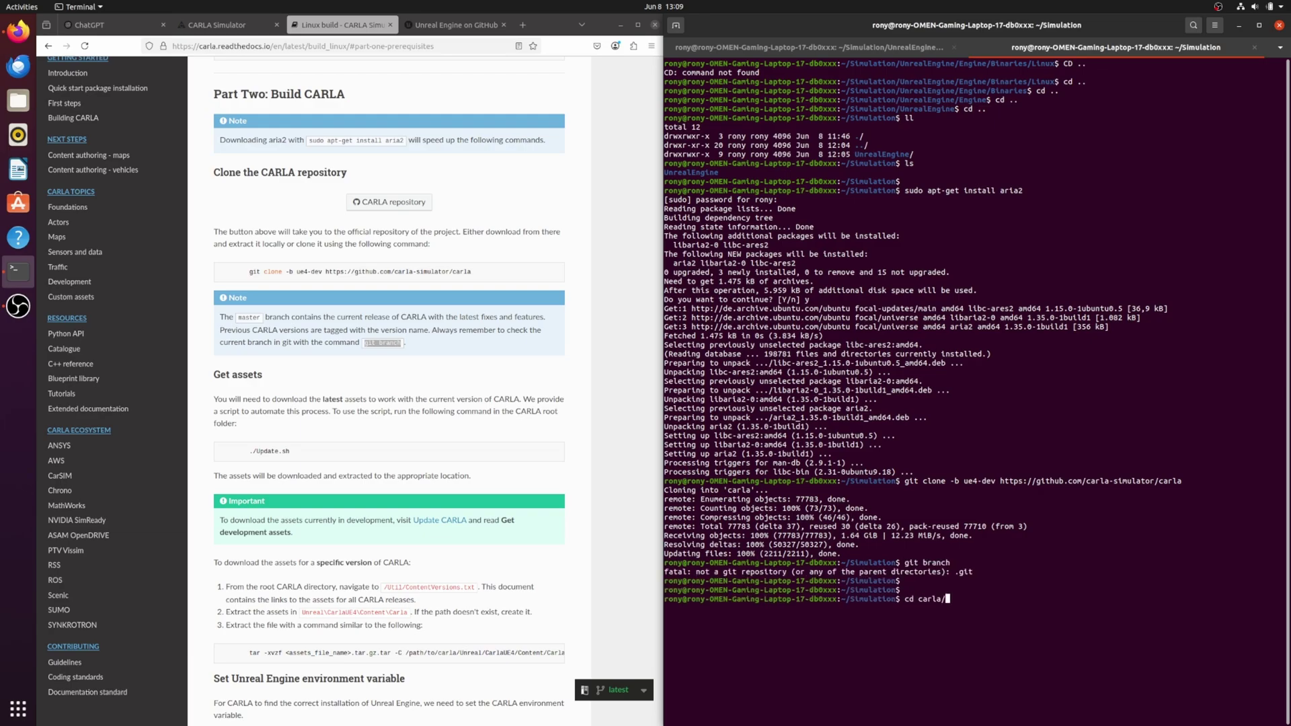
{"action": "key", "text": "Return"}
{"action": "key", "text": "Return"}
{"action": "key", "text": "ctrl+shift+v"}
{"action": "key", "text": "Return"}
{"action": "key", "text": "Return"}
{"action": "key", "text": "Return"}
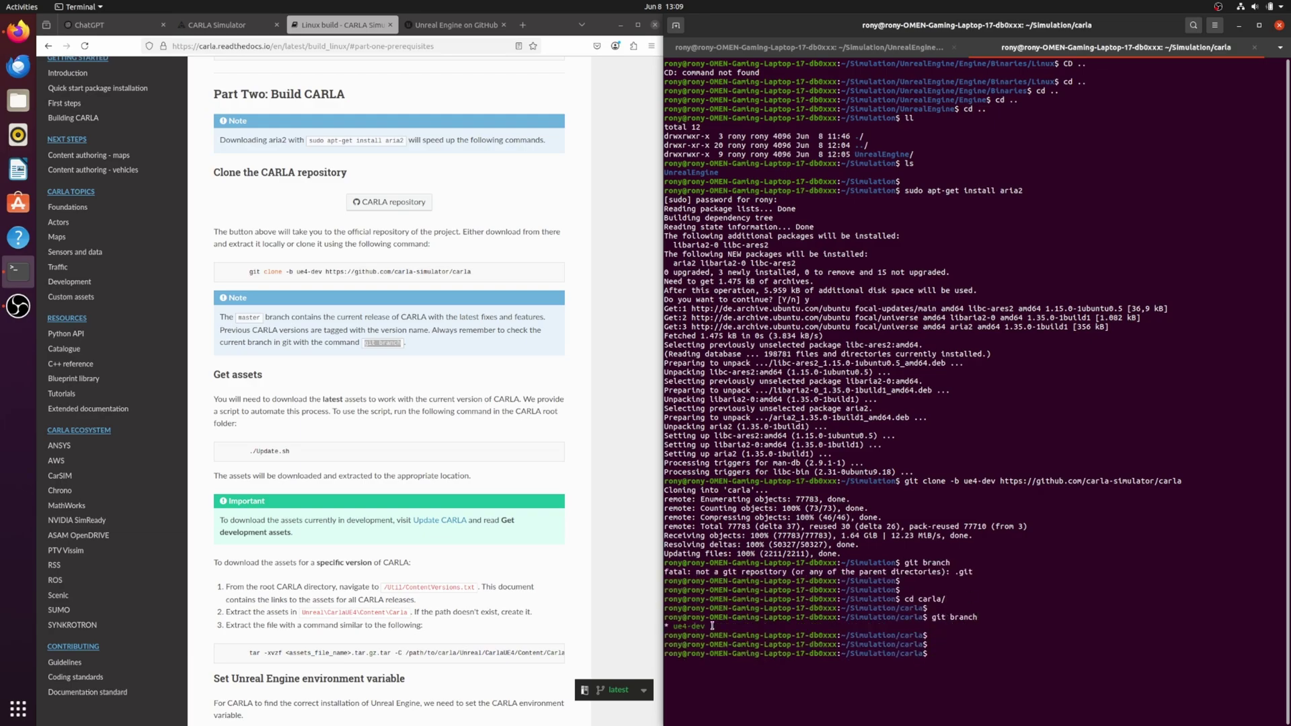
Check the version of the cloned CARLA repository with git describe --tags.
{"action": "type", "text": "git describe --tags"}
{"action": "key", "text": "Return"}
{"action": "key", "text": "Return"}
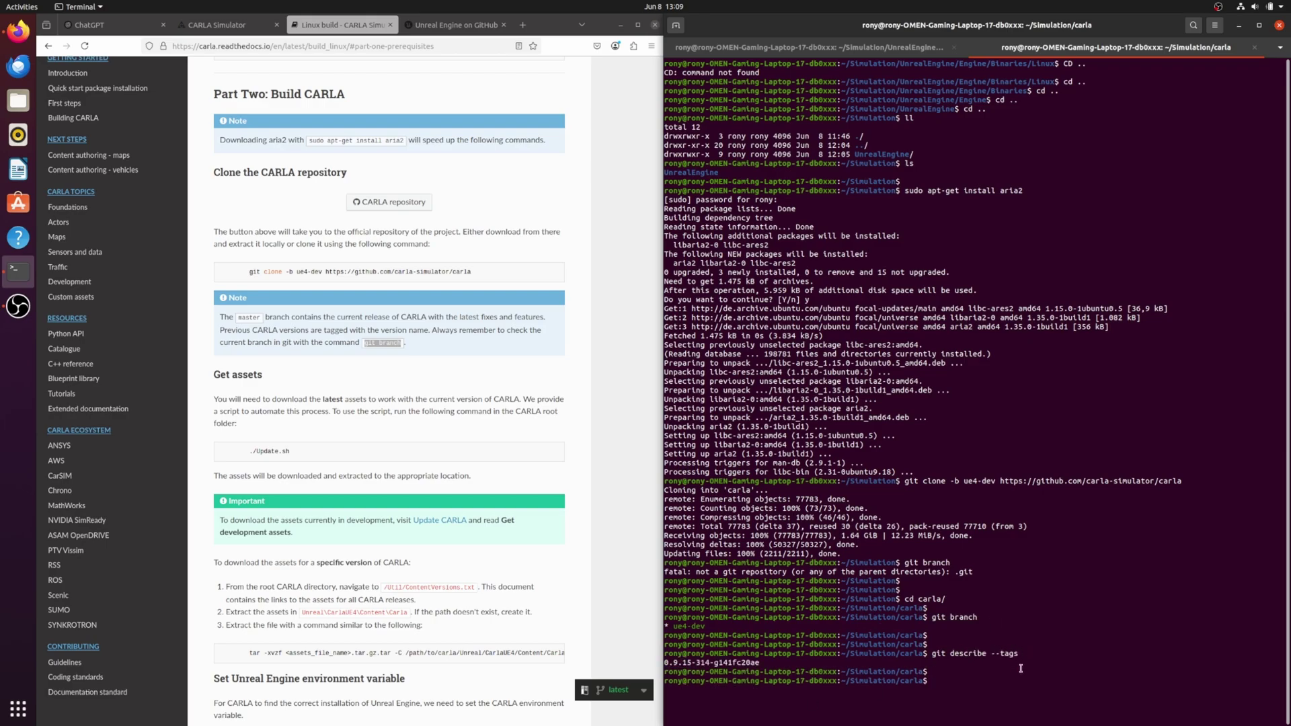
List the carla directory's contents with ll and download the CARLA assets by running ./Update.sh.
{"action": "left_click", "coordinate": [324, 399]}
{"action": "left_click_drag", "start_coordinate": [248, 451], "coordinate": [313, 458]}
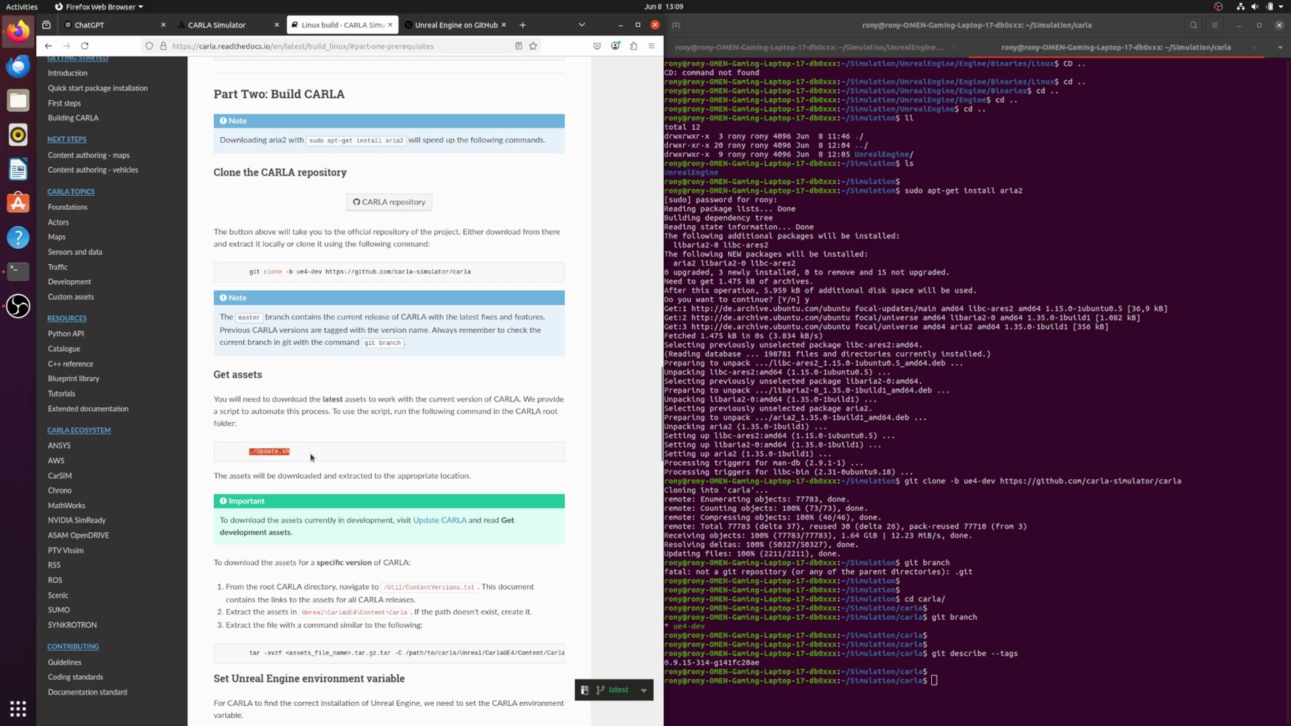
{"action": "right_click", "coordinate": [285, 453]}
{"action": "left_click", "coordinate": [299, 463]}
{"action": "left_click", "coordinate": [1015, 658]}
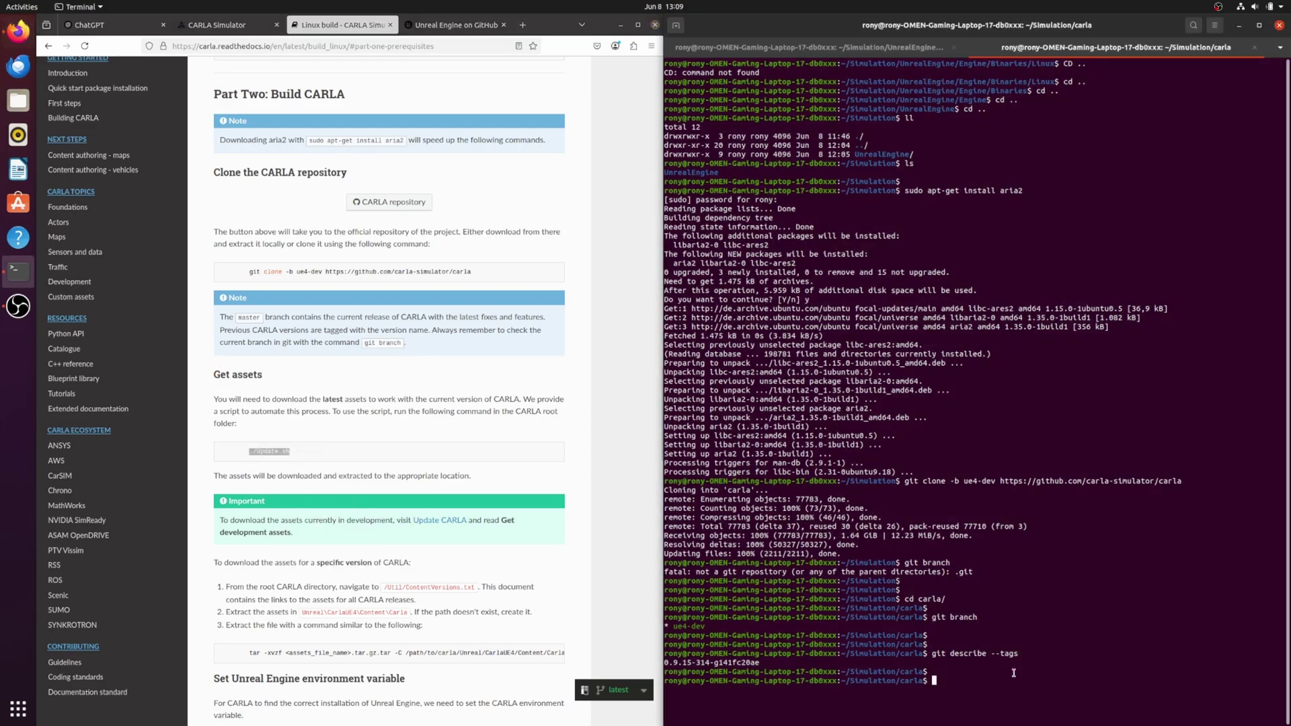
{"action": "type", "text": "ll"}
{"action": "key", "text": "Return"}
{"action": "key", "text": "Return"}
{"action": "key", "text": "Return"}
{"action": "key", "text": "Return"}
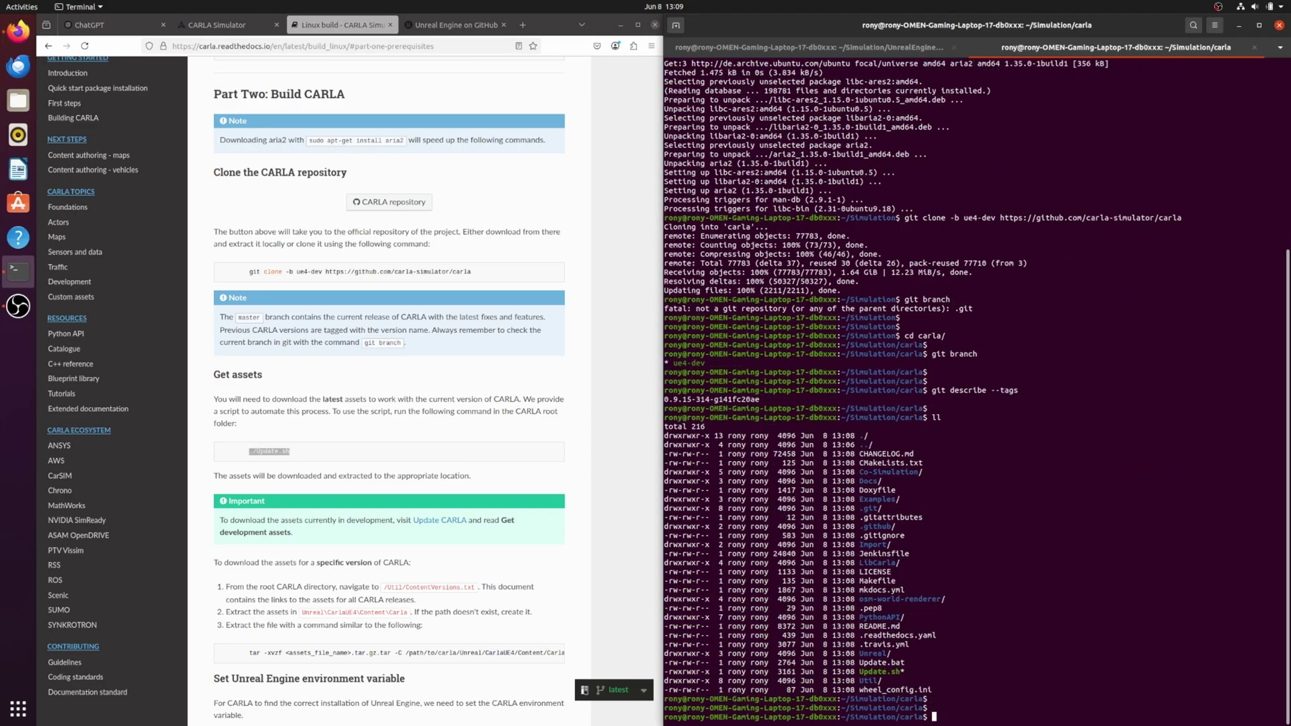
{"action": "key", "text": "ctrl+shift+v"}
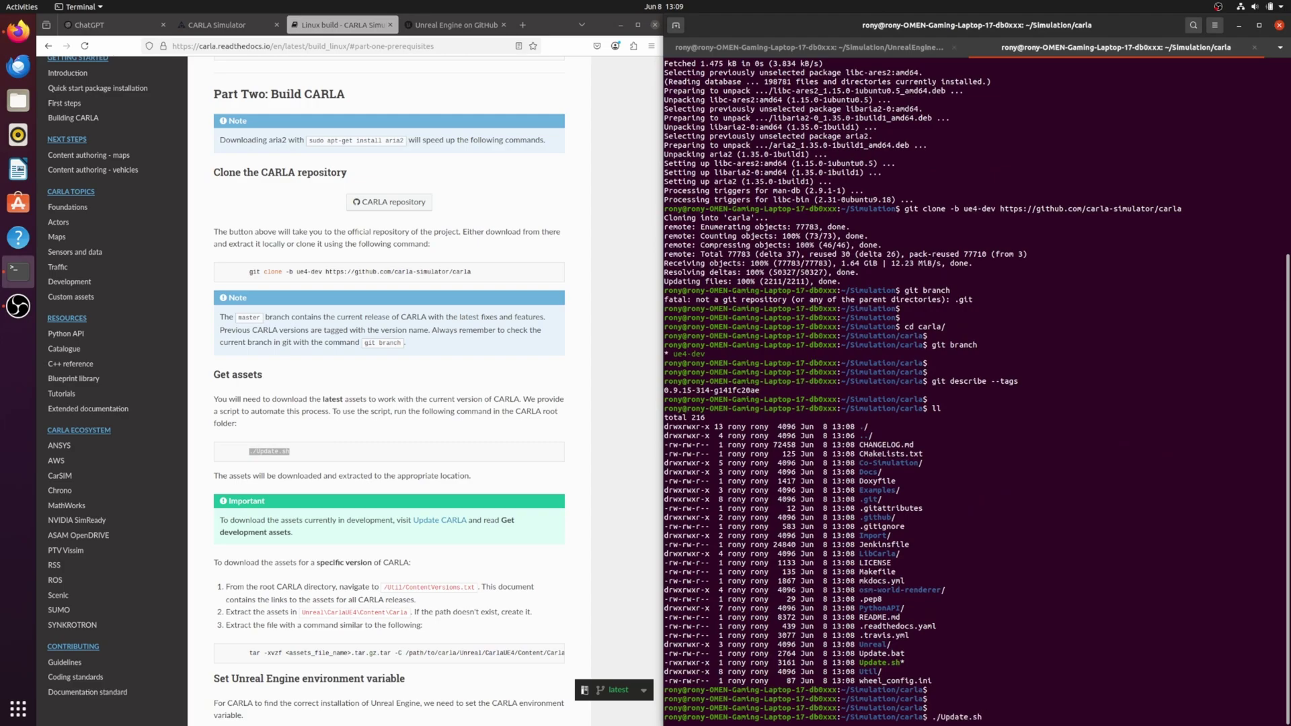
{"action": "key", "text": "Return"}
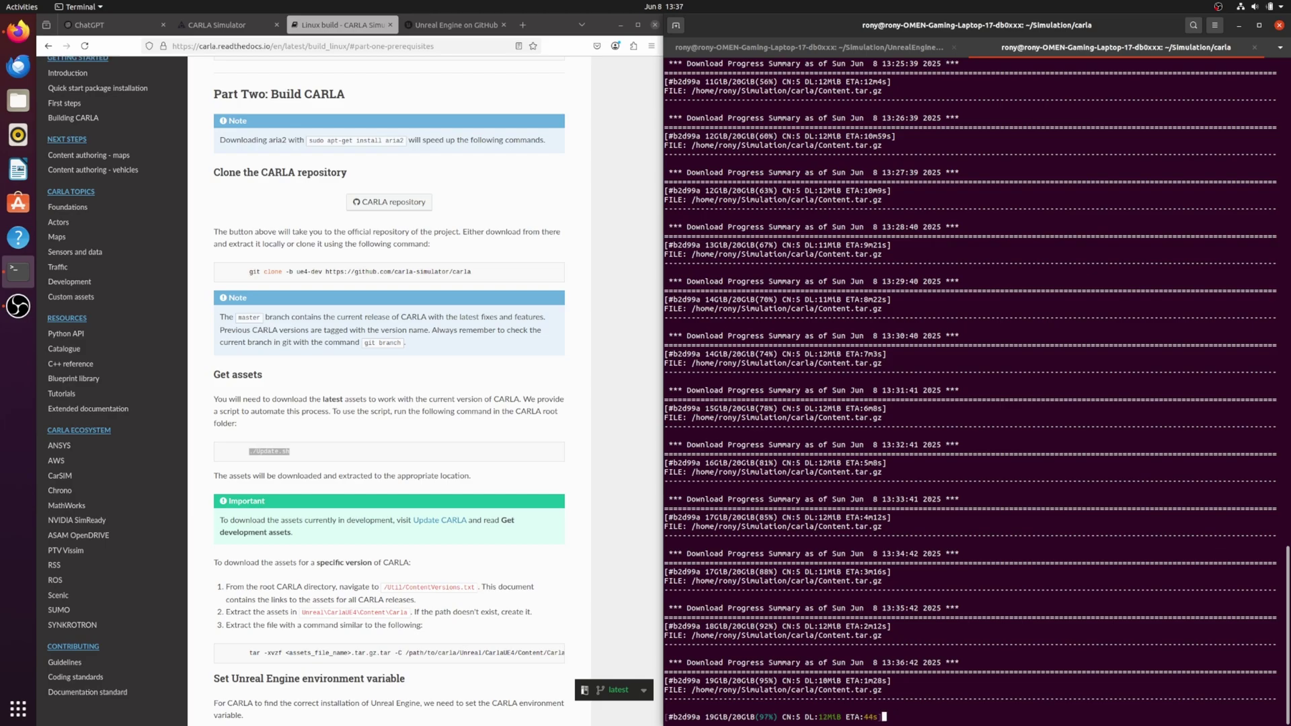
Copy the export UE4_ROOT=~/UnrealEngine_4.26 line from the guide's section on setting the Unreal Engine environment variable.
{"action": "left_click", "coordinate": [237, 278]}
{"action": "scroll", "coordinate": [236, 279], "scroll_direction": "down", "scroll_amount": 6}
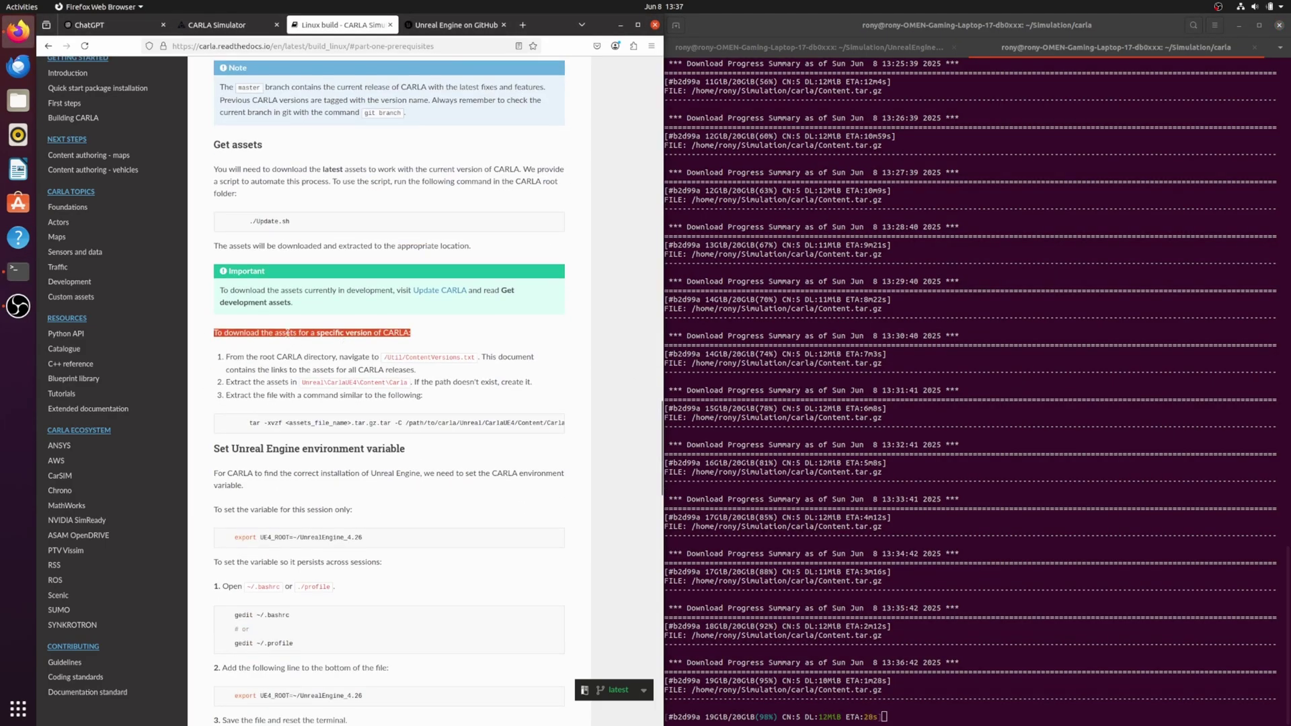
{"action": "triple_click", "coordinate": [236, 278]}
{"action": "left_click", "coordinate": [884, 352]}
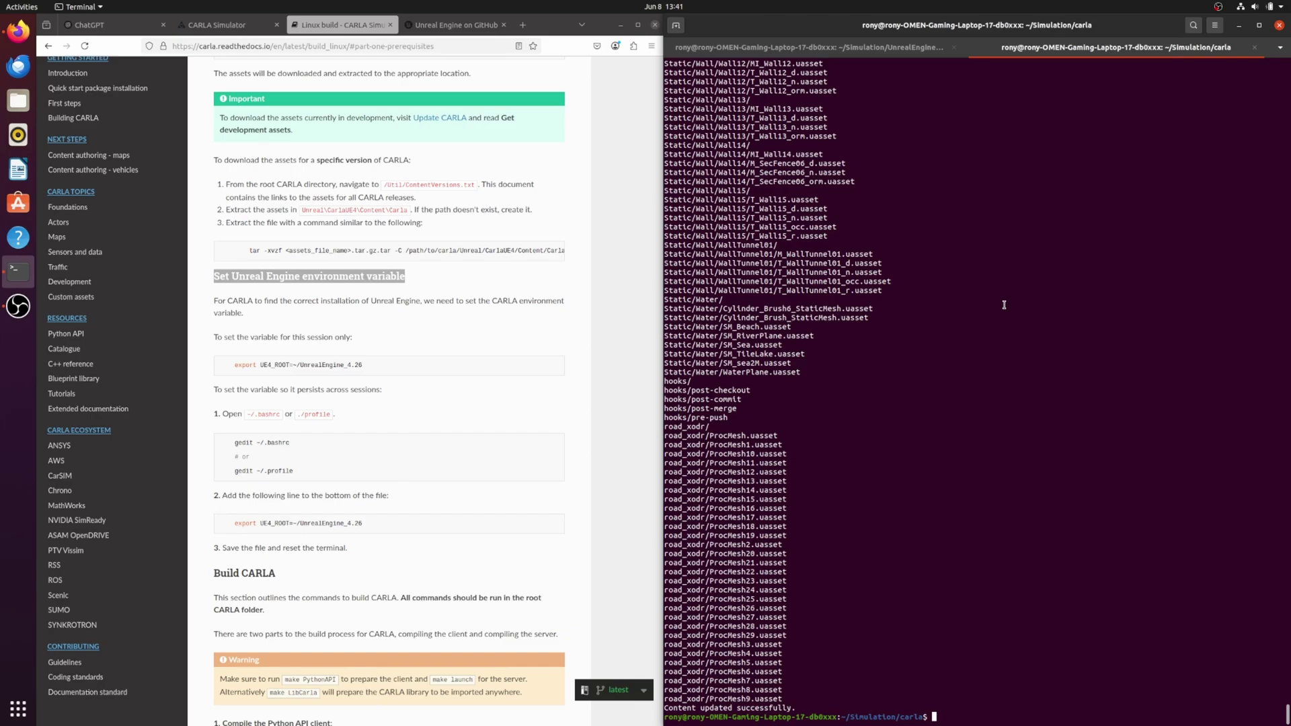
{"action": "left_click", "coordinate": [352, 329]}
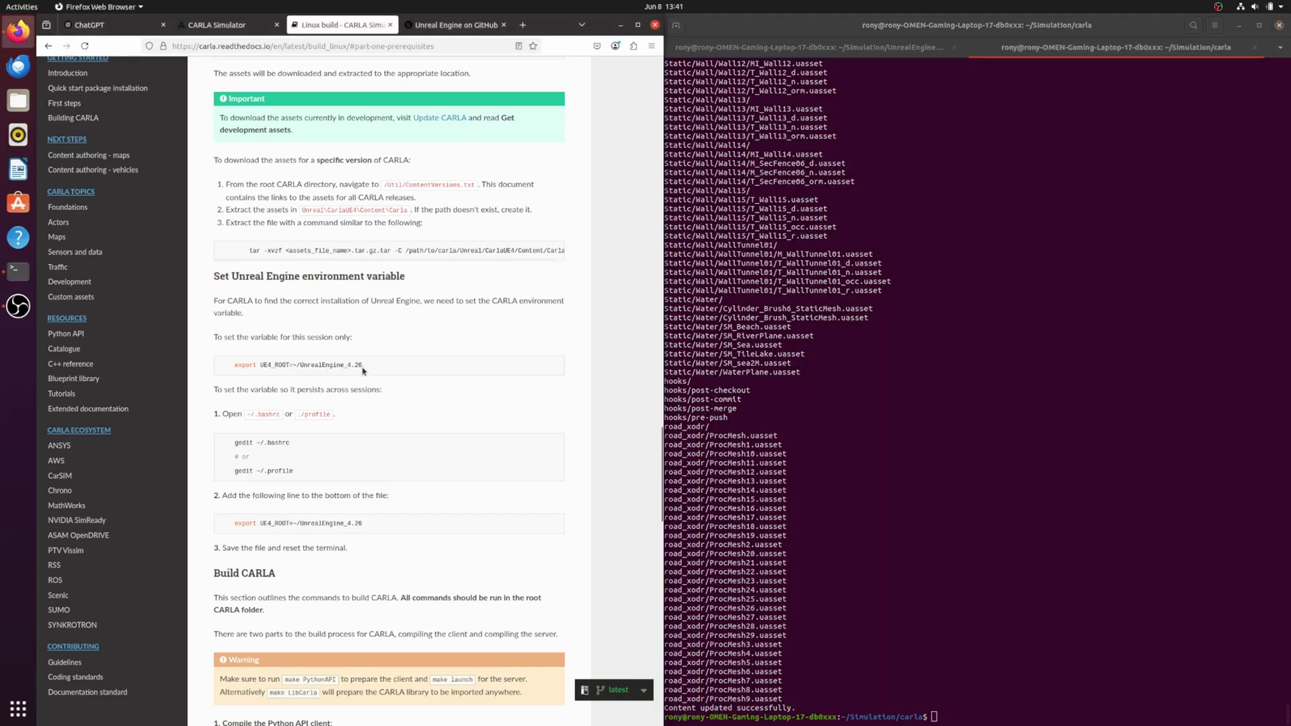
{"action": "left_click_drag", "start_coordinate": [232, 365], "coordinate": [363, 367]}
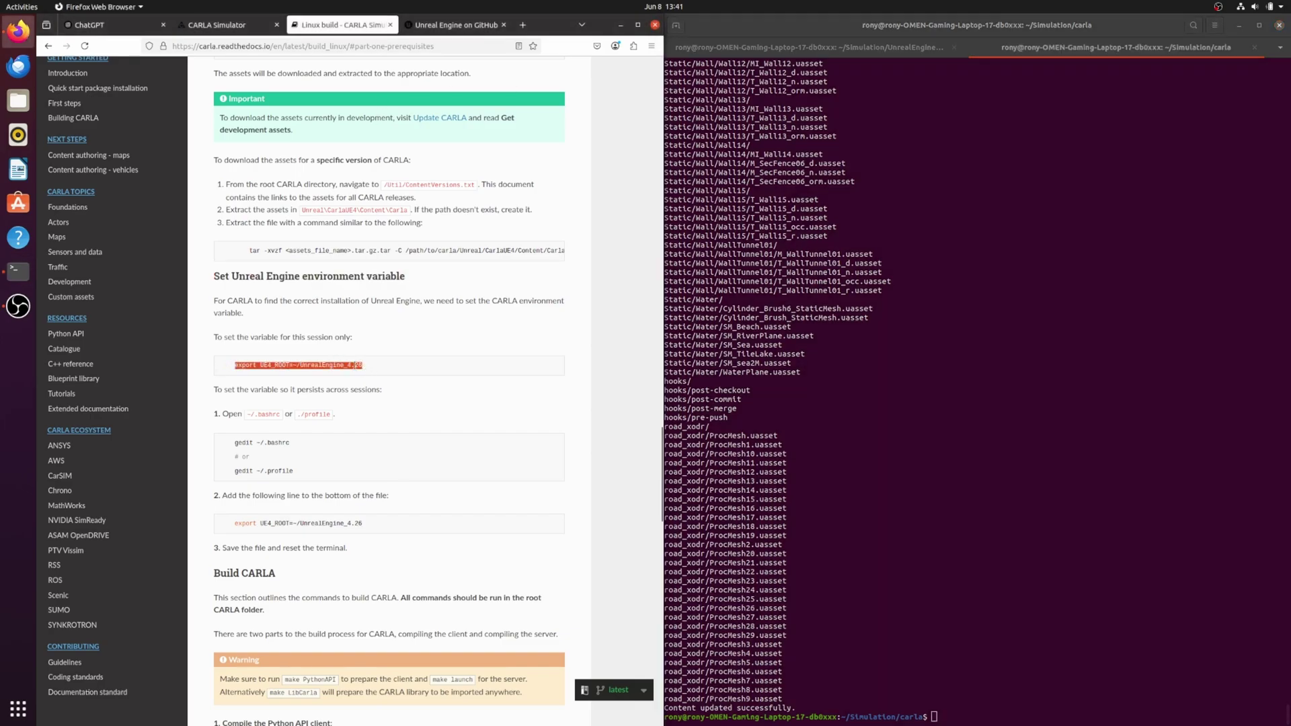
{"action": "right_click", "coordinate": [364, 367]}
{"action": "left_click", "coordinate": [381, 368]}
In the first terminal session, go up from Engine/Binaries/Linux to the UnrealEngine directory with repeated cd .. commands.
{"action": "left_click", "coordinate": [826, 49]}
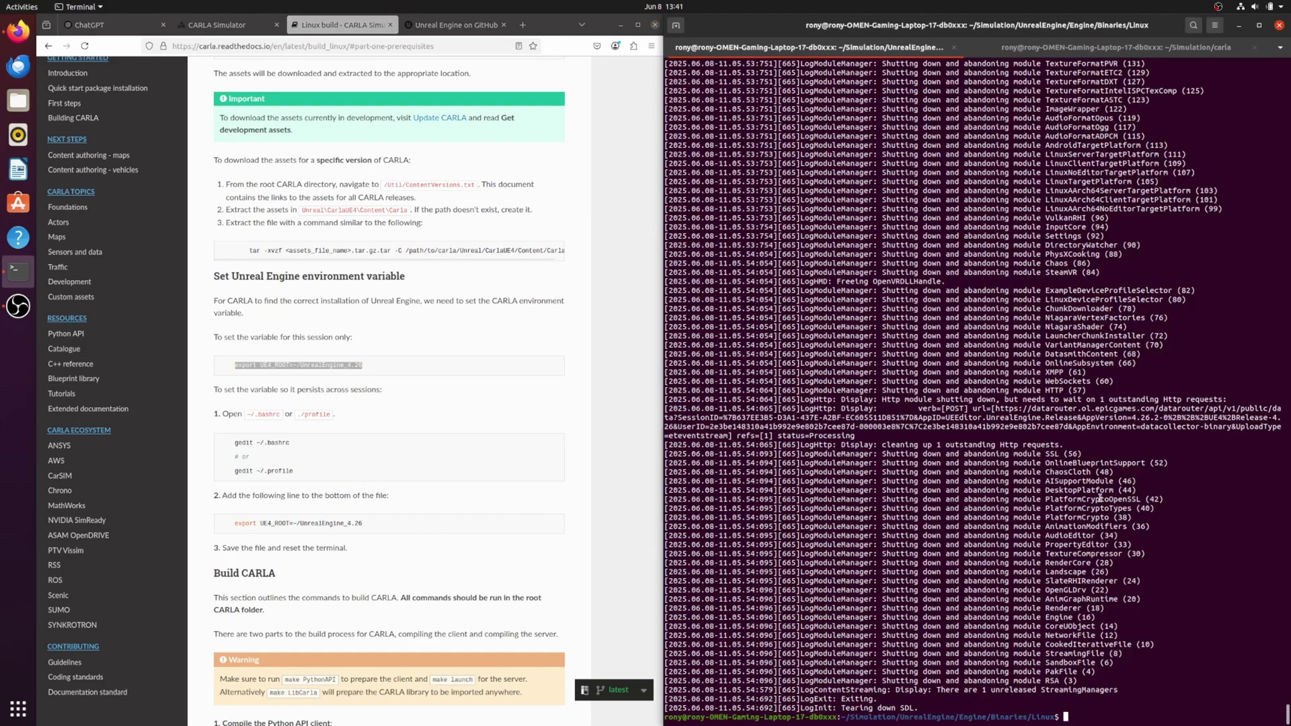
{"action": "type", "text": "cd .."}
{"action": "key", "text": "Return"}
{"action": "type", "text": "cd .."}
{"action": "key", "text": "Return"}
{"action": "type", "text": "cd"}
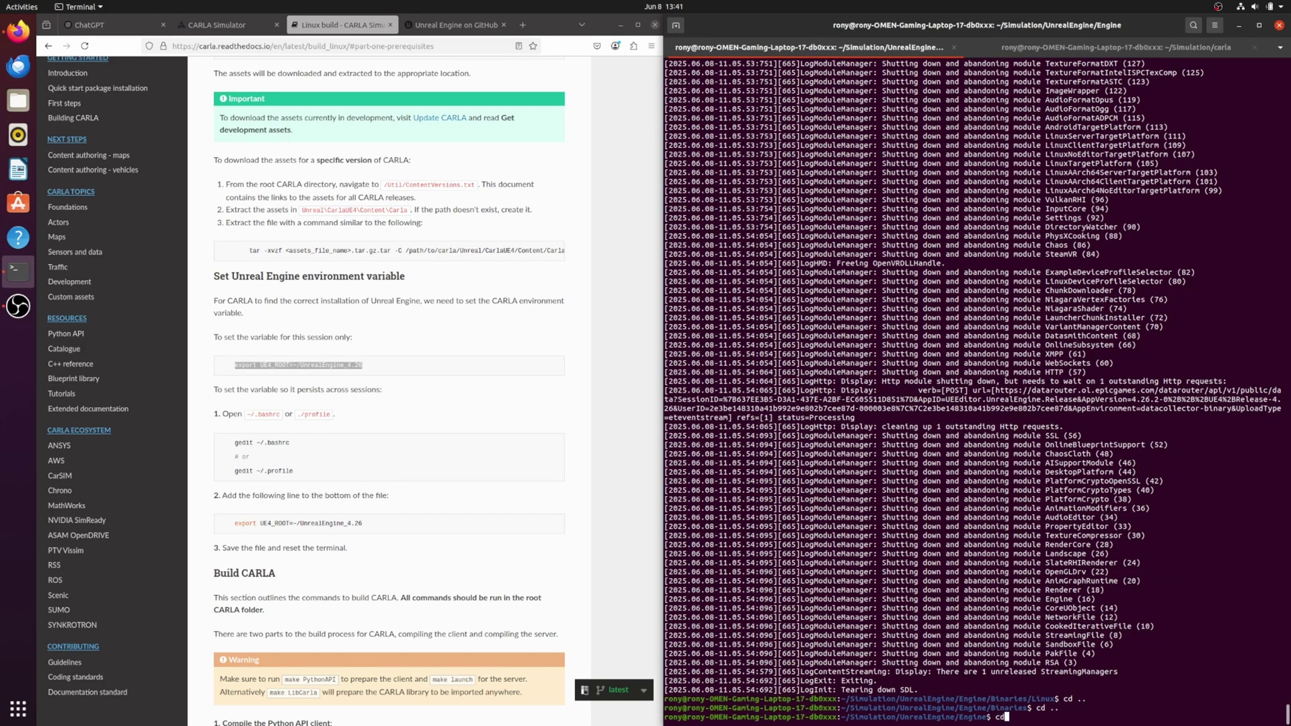
{"action": "type", "text": " .."}
{"action": "key", "text": "Return"}
{"action": "key", "text": "Return"}
List the UnrealEngine directory's contents with ls and print its full path with pwd.
{"action": "type", "text": "l"}
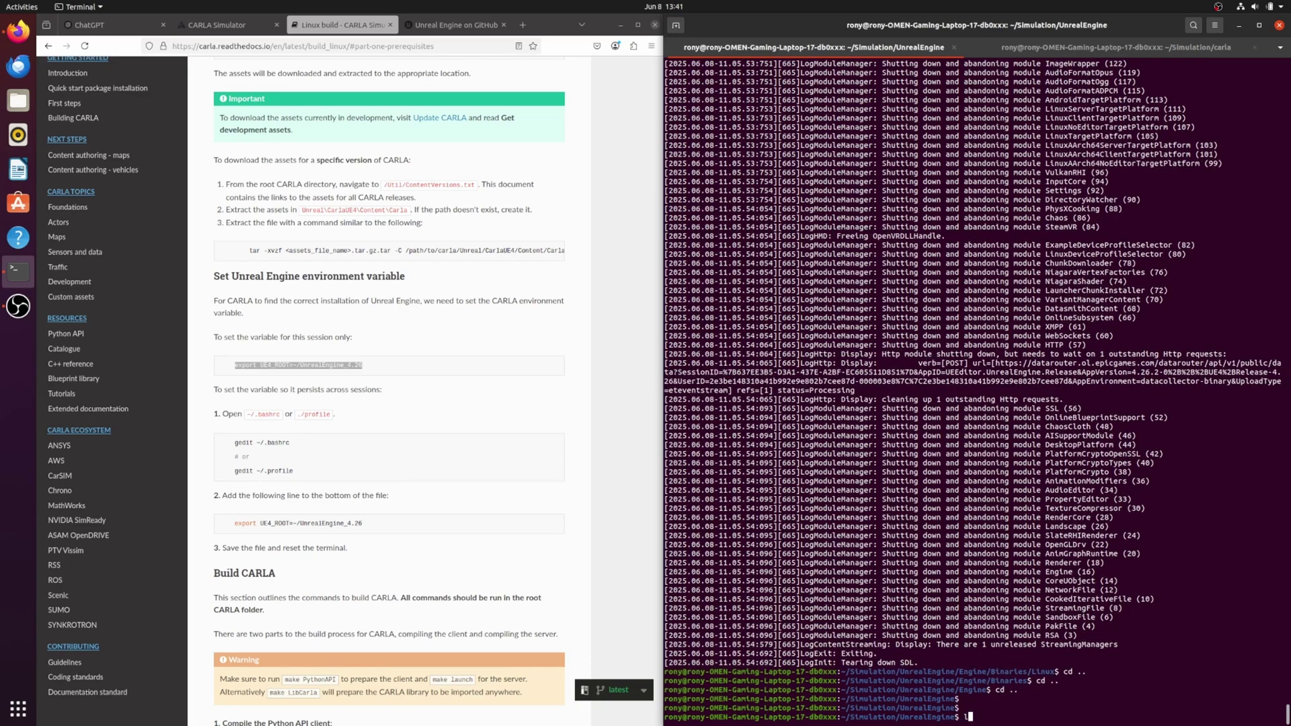
{"action": "type", "text": "s"}
{"action": "key", "text": "Return"}
{"action": "key", "text": "Return"}
{"action": "key", "text": "Return"}
{"action": "type", "text": "p"}
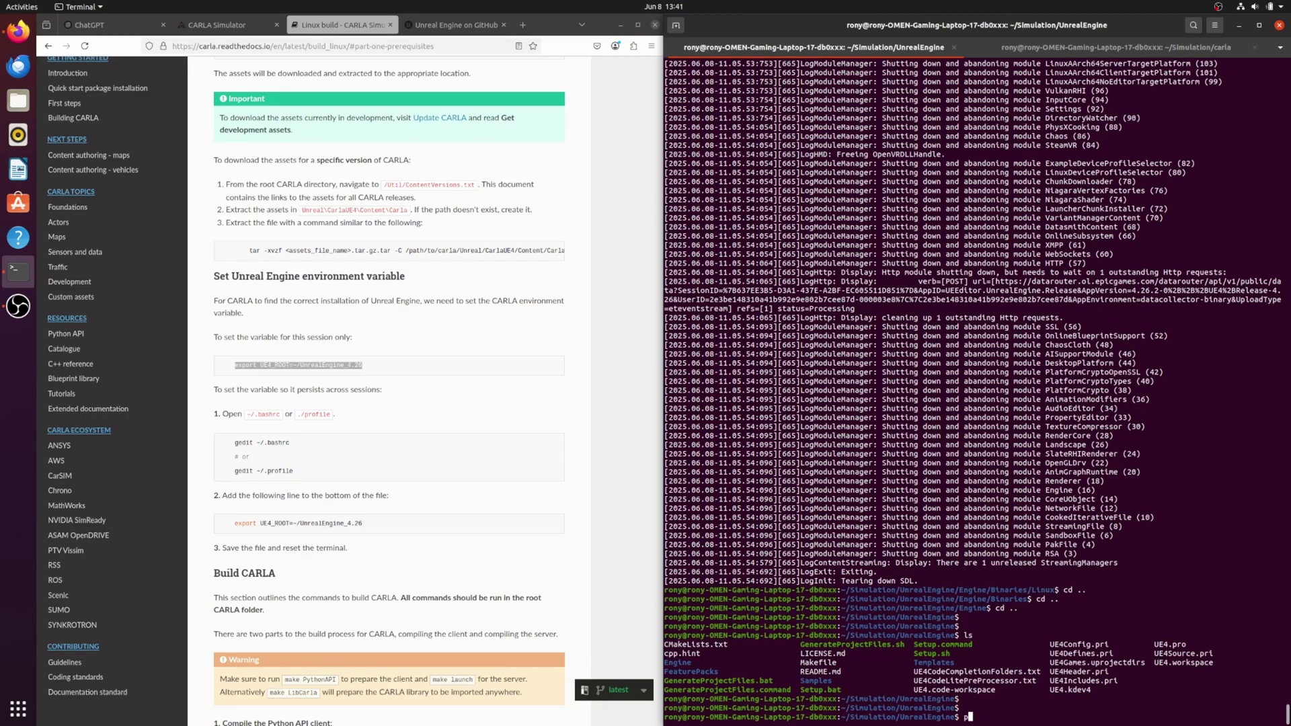
{"action": "type", "text": "wd"}
{"action": "key", "text": "Return"}
{"action": "key", "text": "Return"}
{"action": "key", "text": "Return"}
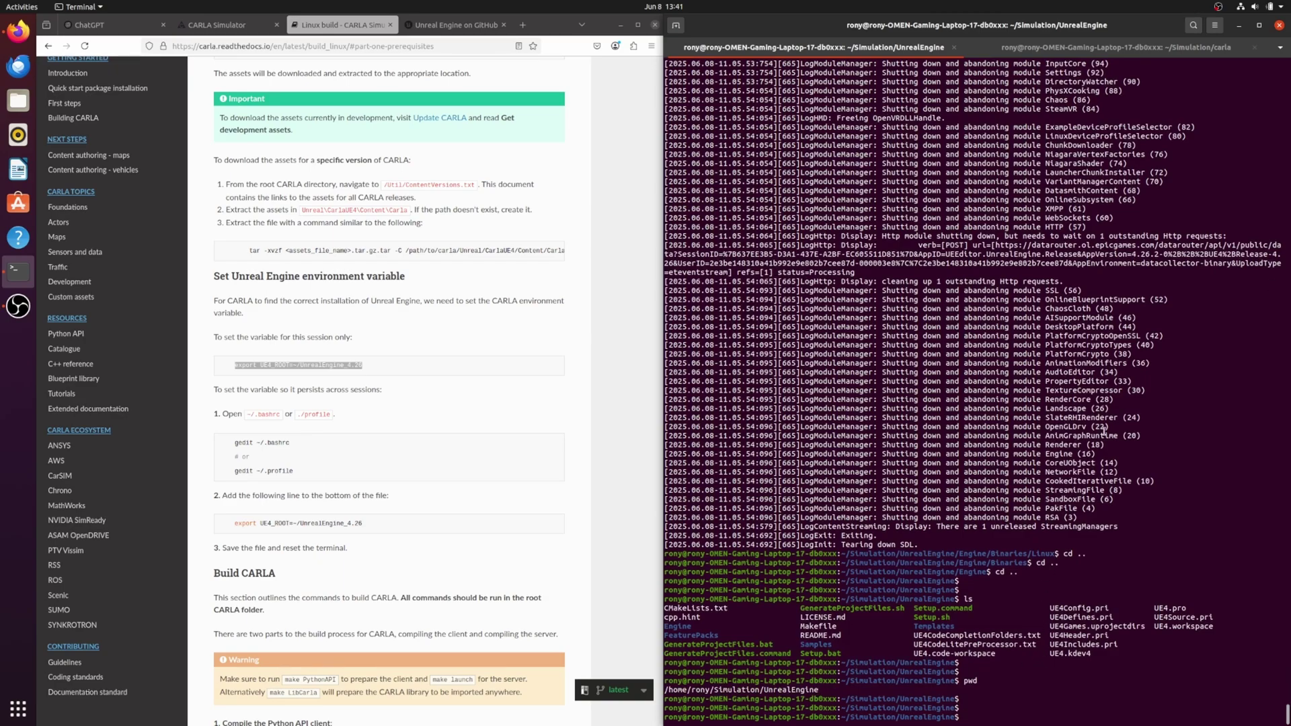
Return to the carla terminal session and open the shell configuration by running gedit ~/.bashrc from the guide.
{"action": "key", "text": "ctrl+Page_Down"}
{"action": "key", "text": "Return"}
{"action": "key", "text": "Return"}
{"action": "key", "text": "Return"}
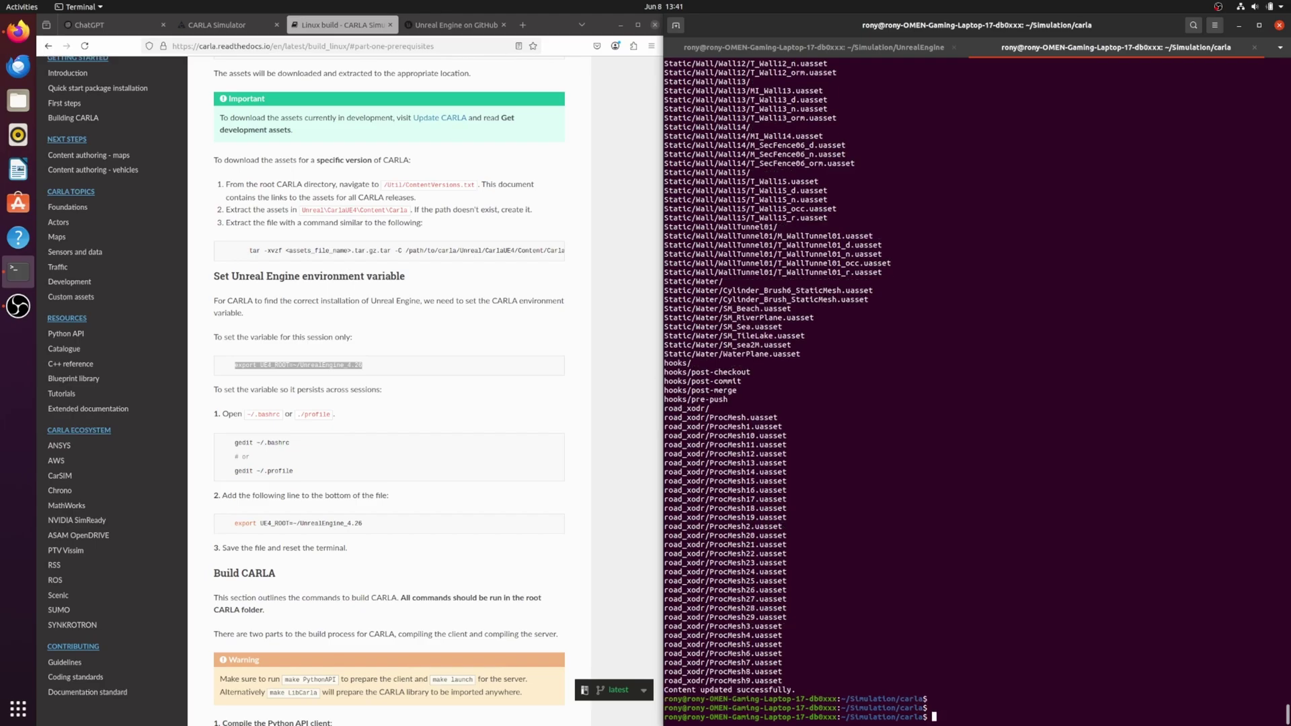
{"action": "left_click_drag", "start_coordinate": [292, 443], "coordinate": [219, 444]}
{"action": "right_click", "coordinate": [257, 446]}
{"action": "left_click", "coordinate": [282, 456]}
{"action": "left_click", "coordinate": [941, 578]}
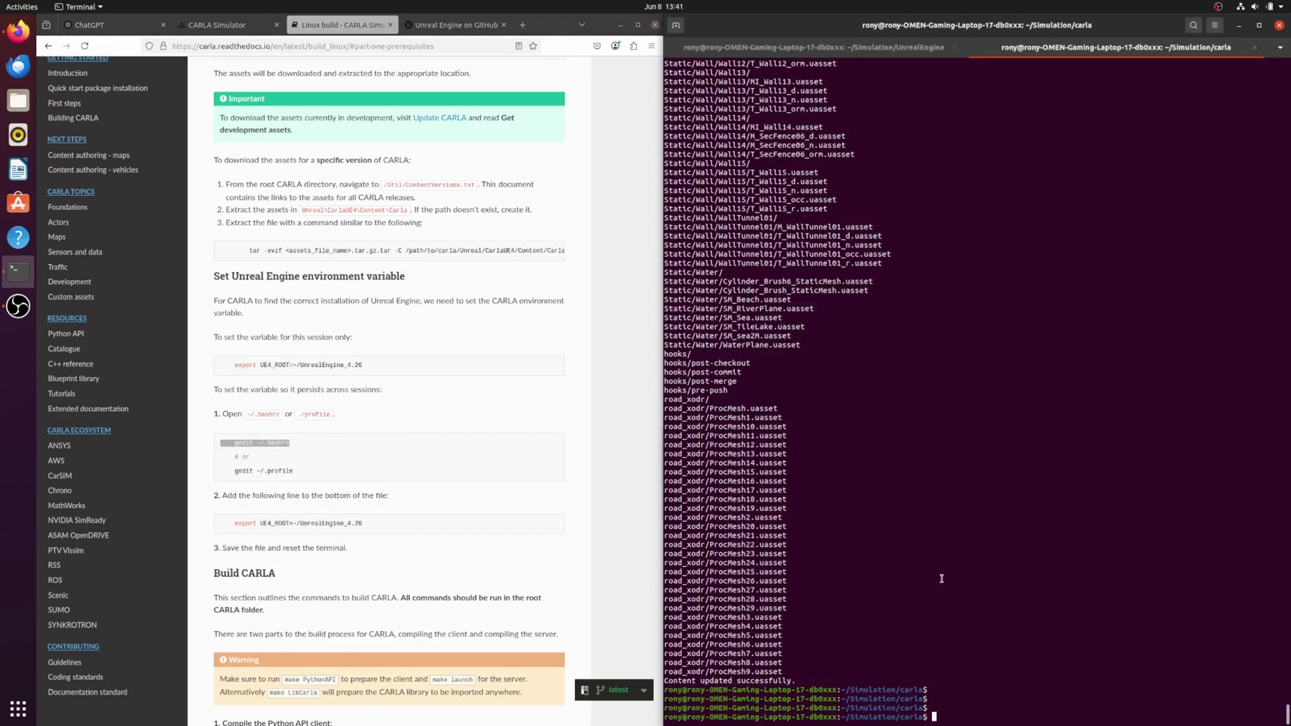
{"action": "key", "text": "ctrl+shift+v"}
{"action": "key", "text": "Return"}
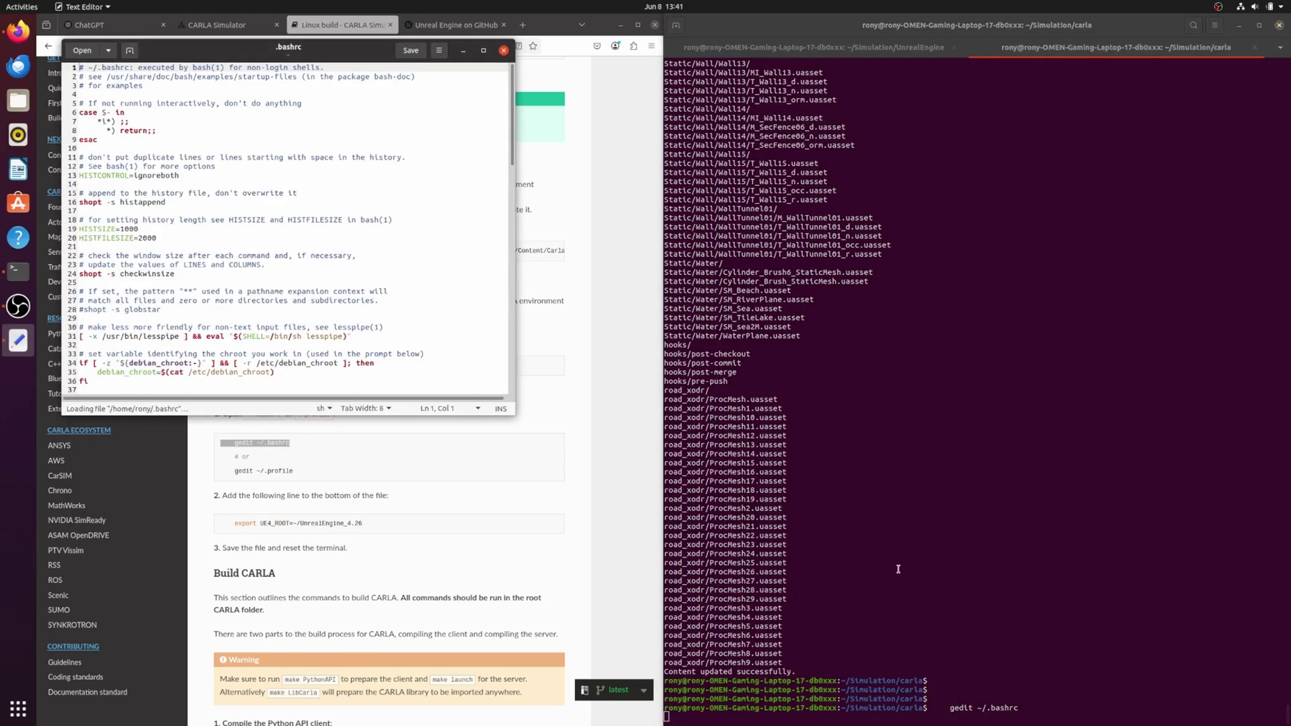
Move the .bashrc editor over the terminal and add two blank lines after the file's final fi, undoing the mistaken paste.
{"action": "left_click_drag", "start_coordinate": [289, 47], "coordinate": [852, 133]}
{"action": "scroll", "coordinate": [823, 385], "scroll_direction": "down", "scroll_amount": 10}
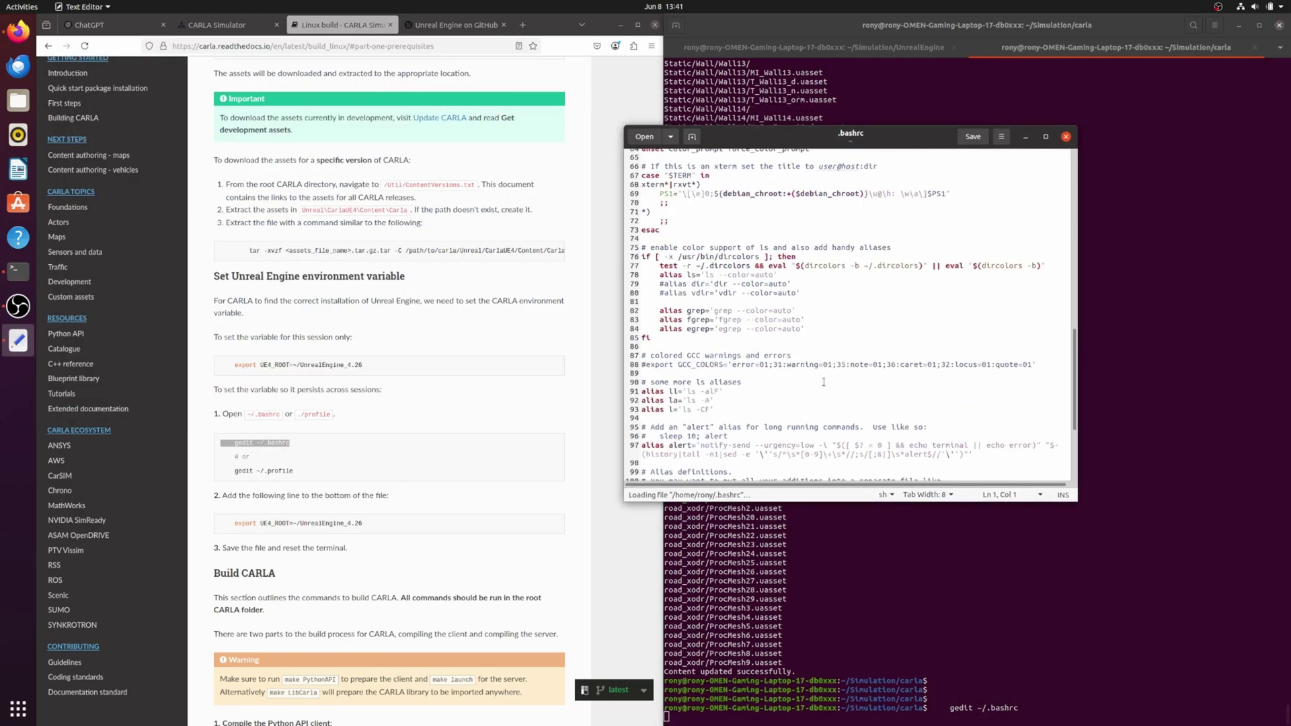
{"action": "left_click", "coordinate": [737, 471]}
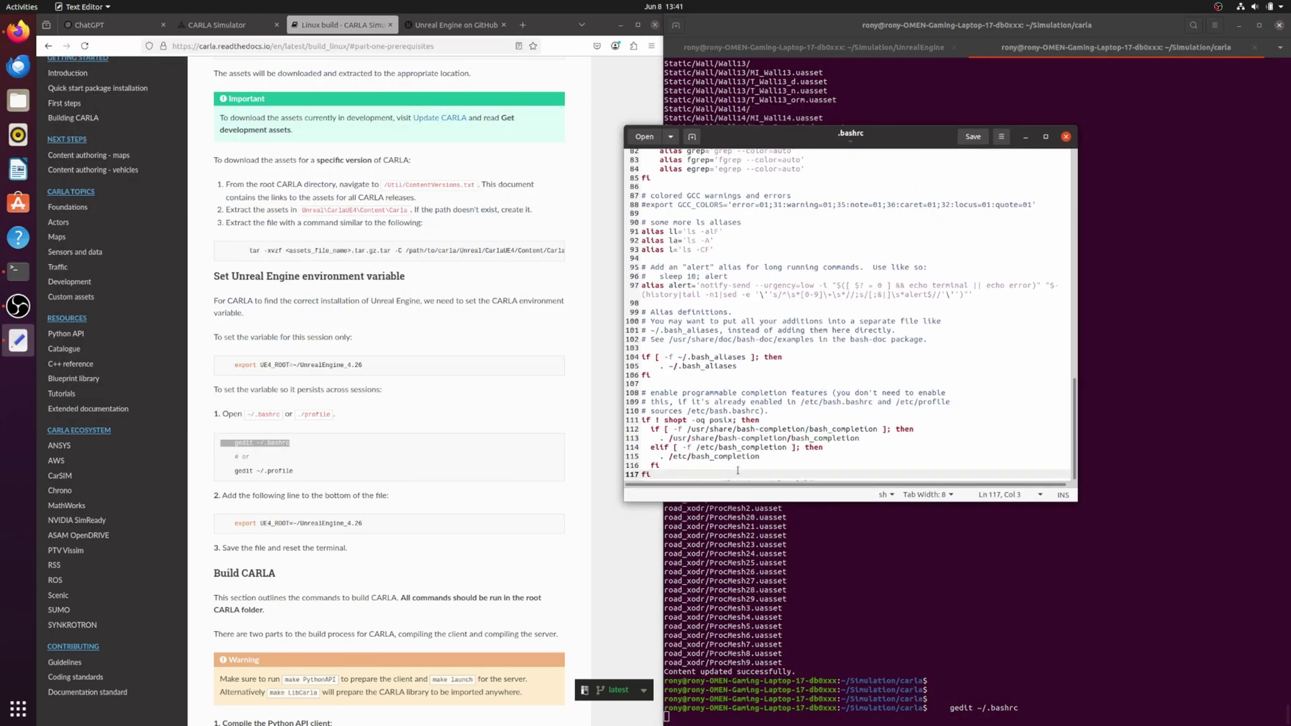
{"action": "key", "text": "Return"}
{"action": "key", "text": "Return"}
{"action": "key", "text": "ctrl+v"}
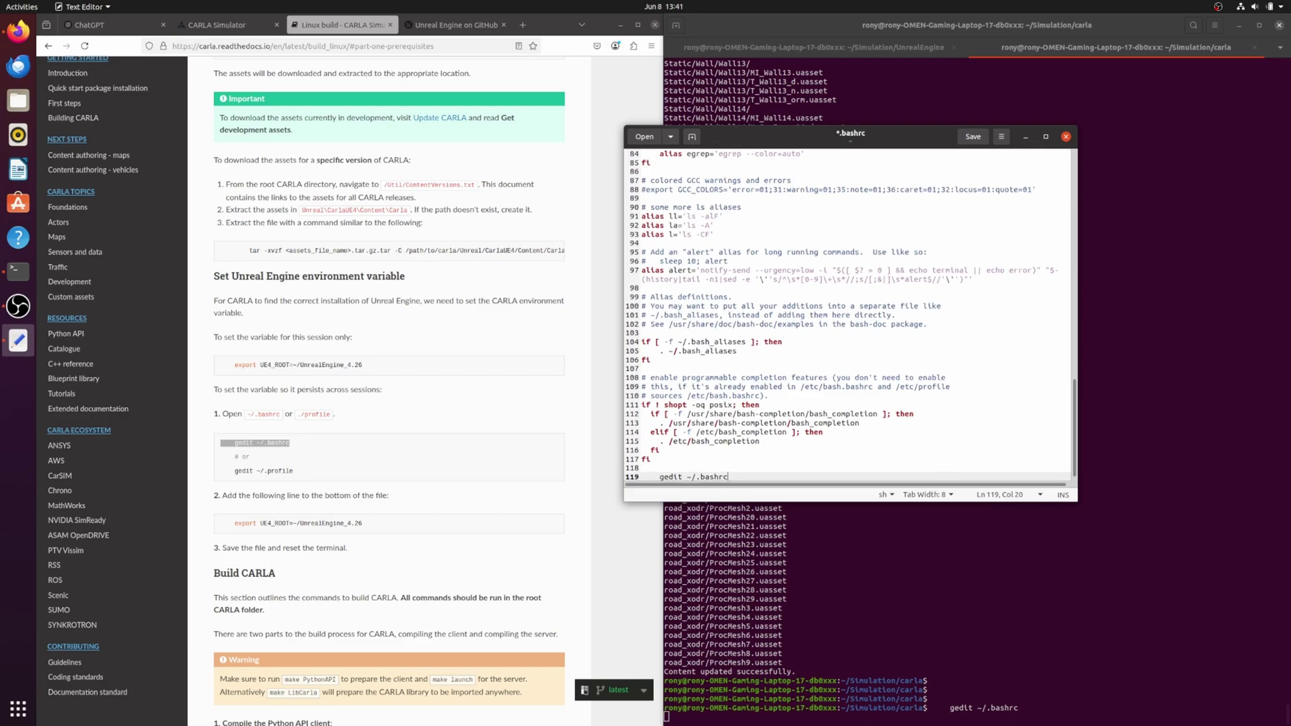
{"action": "key", "text": "ctrl+z"}
Insert the guide's line export UE4_ROOT=~/UnrealEngine_4.26 below the final fi in .bashrc.
{"action": "left_click_drag", "start_coordinate": [363, 365], "coordinate": [233, 365]}
{"action": "left_click", "coordinate": [674, 473]}
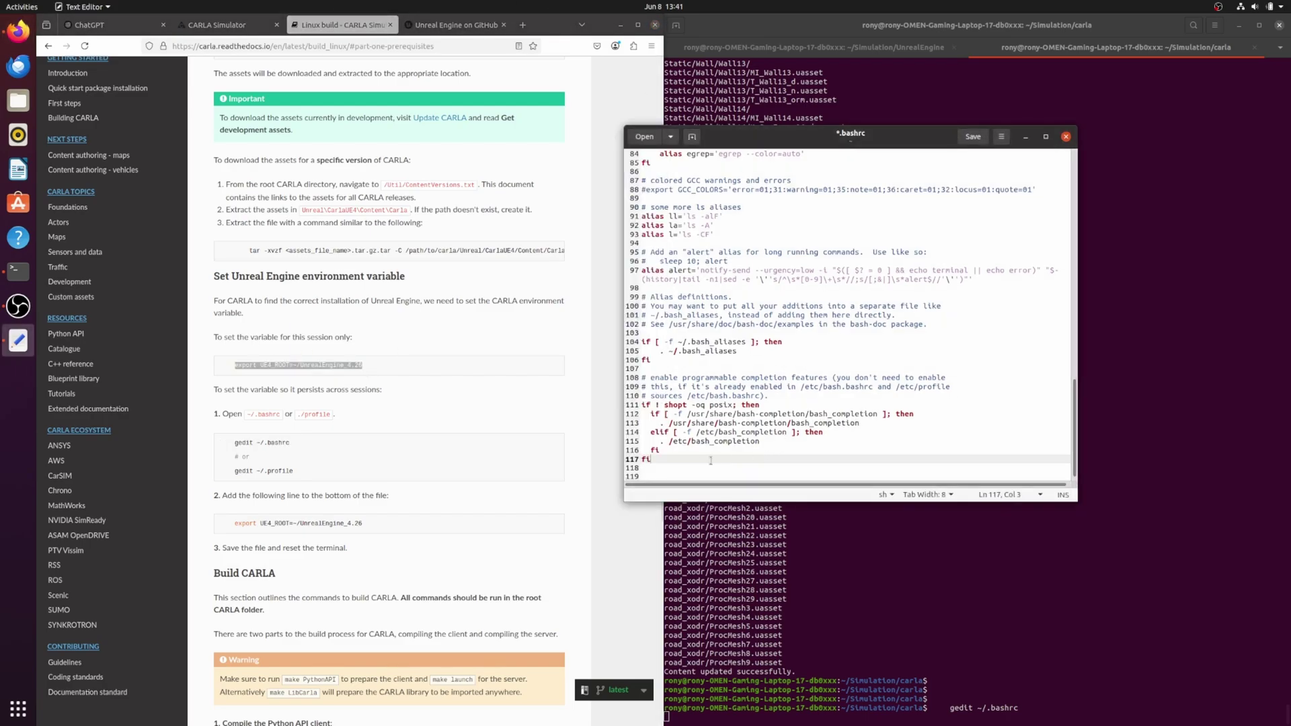
{"action": "middle_click", "coordinate": [674, 472]}
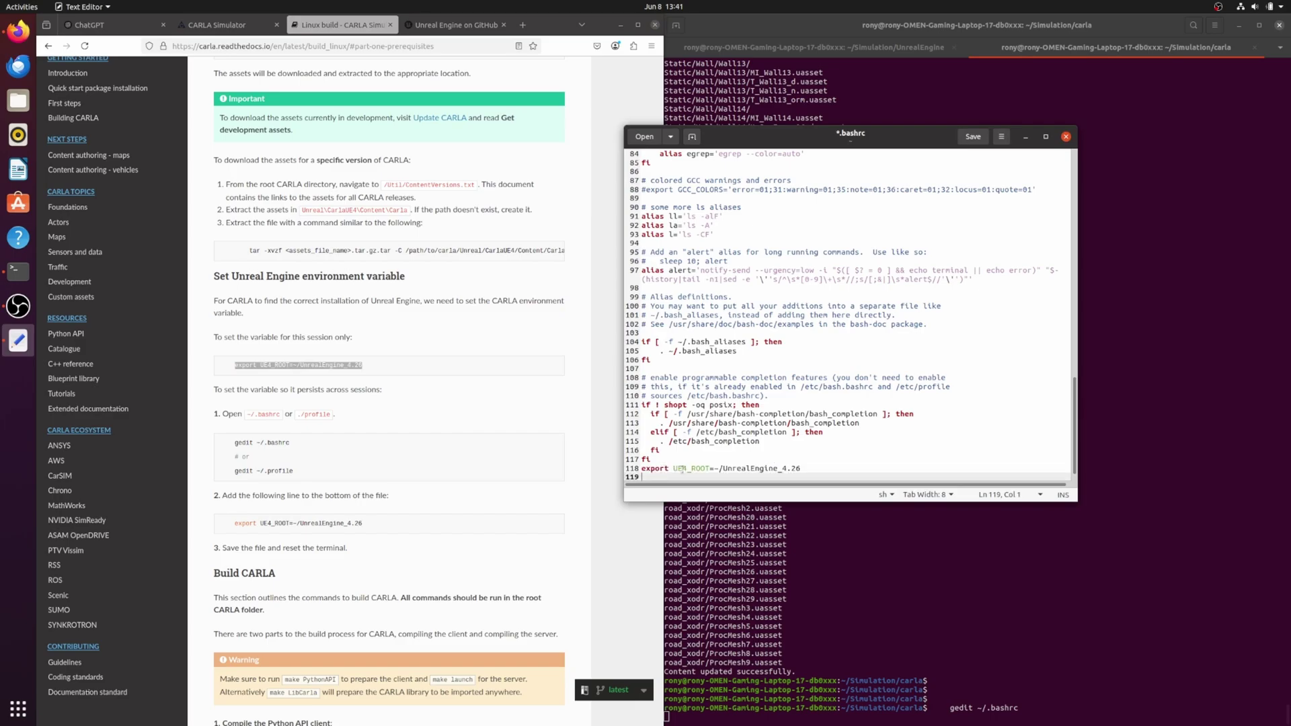
Copy the full UnrealEngine path from the pwd output in the first terminal session and return to .bashrc.
{"action": "left_click", "coordinate": [859, 57]}
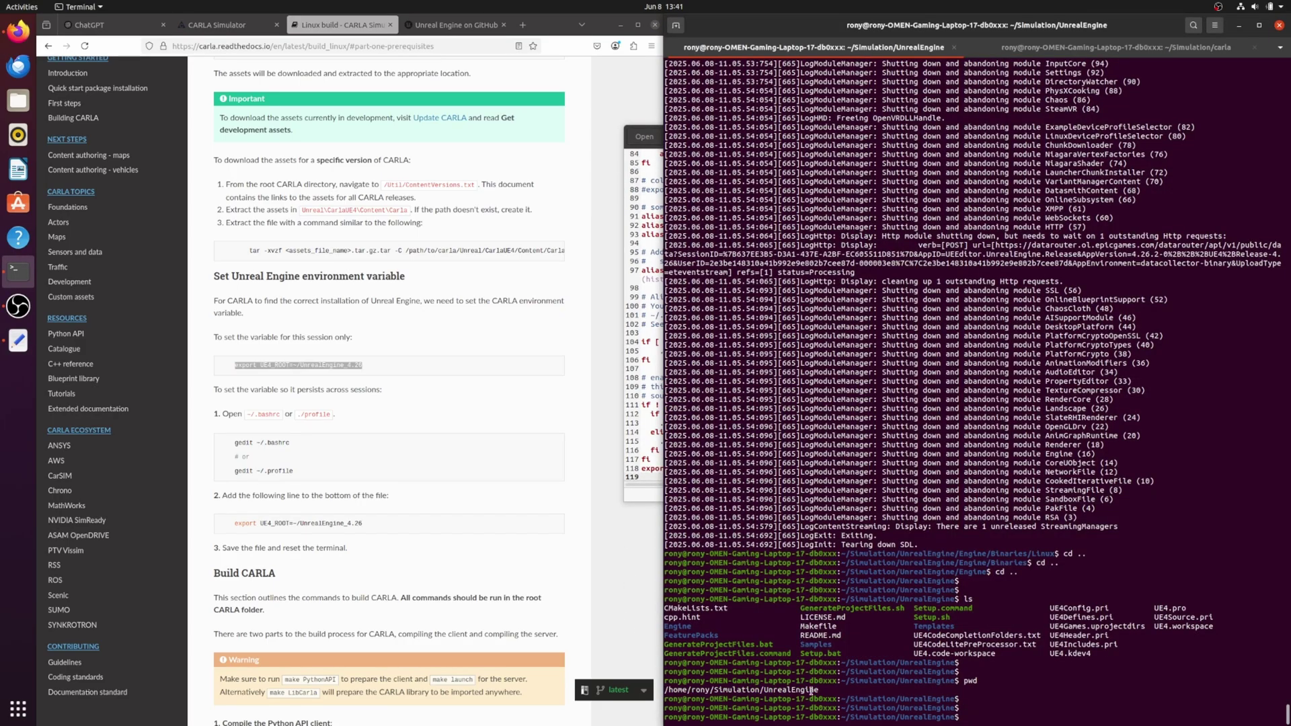
{"action": "left_click_drag", "start_coordinate": [818, 690], "coordinate": [665, 690]}
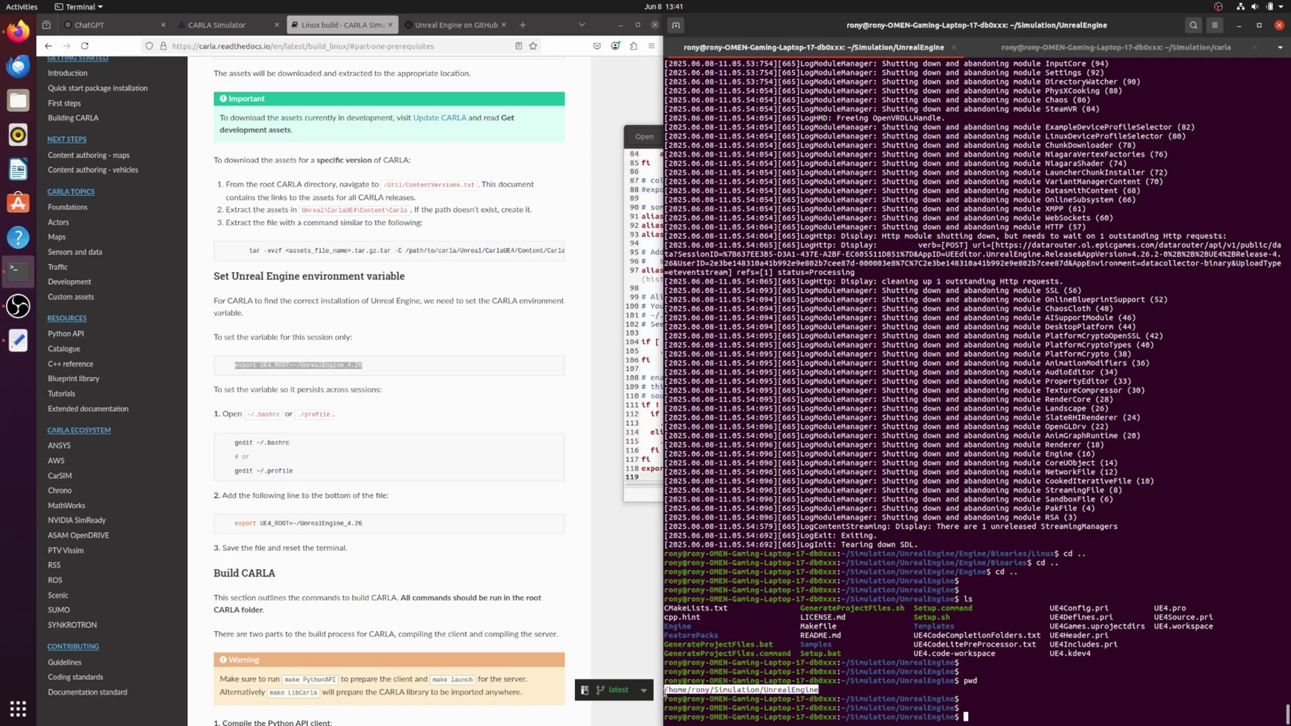
{"action": "right_click", "coordinate": [703, 690]}
{"action": "left_click", "coordinate": [730, 591]}
{"action": "left_click", "coordinate": [642, 437]}
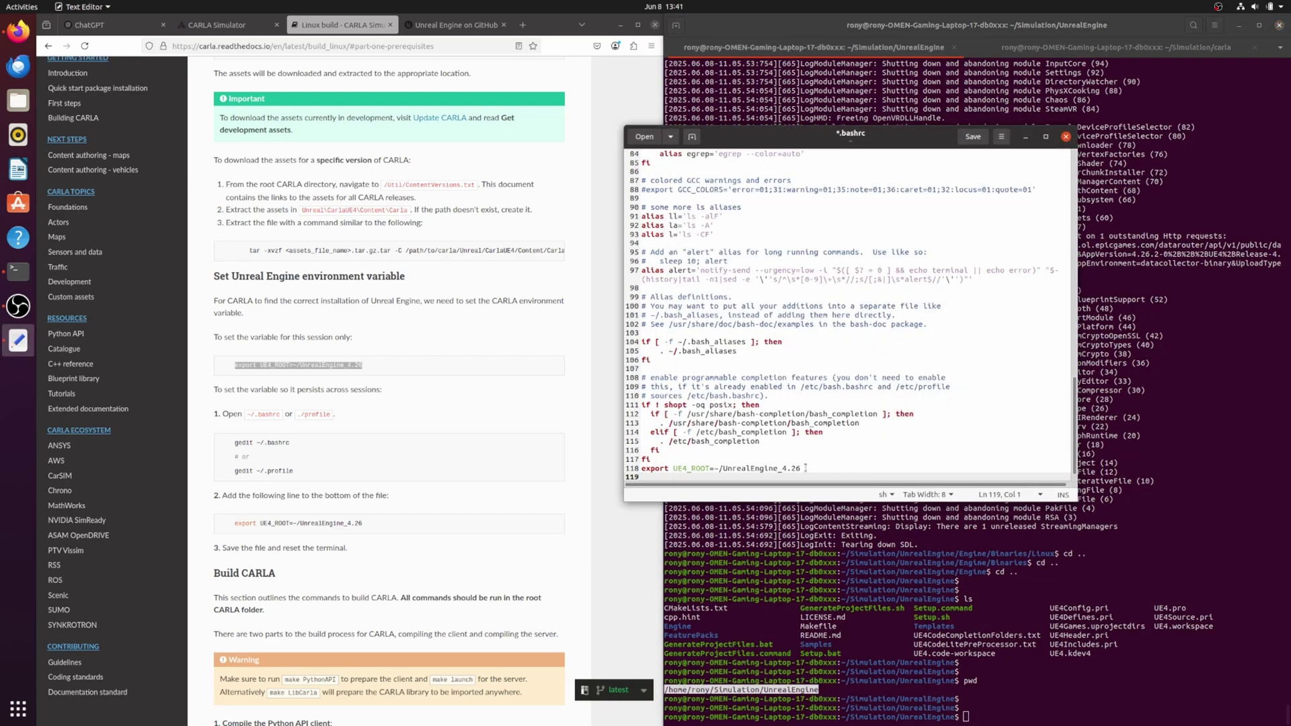
Replace ~/UnrealEngine_4.26 in the UE4_ROOT line with the copied UnrealEngine path, and save and close .bashrc.
{"action": "left_click_drag", "start_coordinate": [800, 469], "coordinate": [721, 468]}
{"action": "key", "text": "BackSpace"}
{"action": "key", "text": "BackSpace"}
{"action": "key", "text": "BackSpace"}
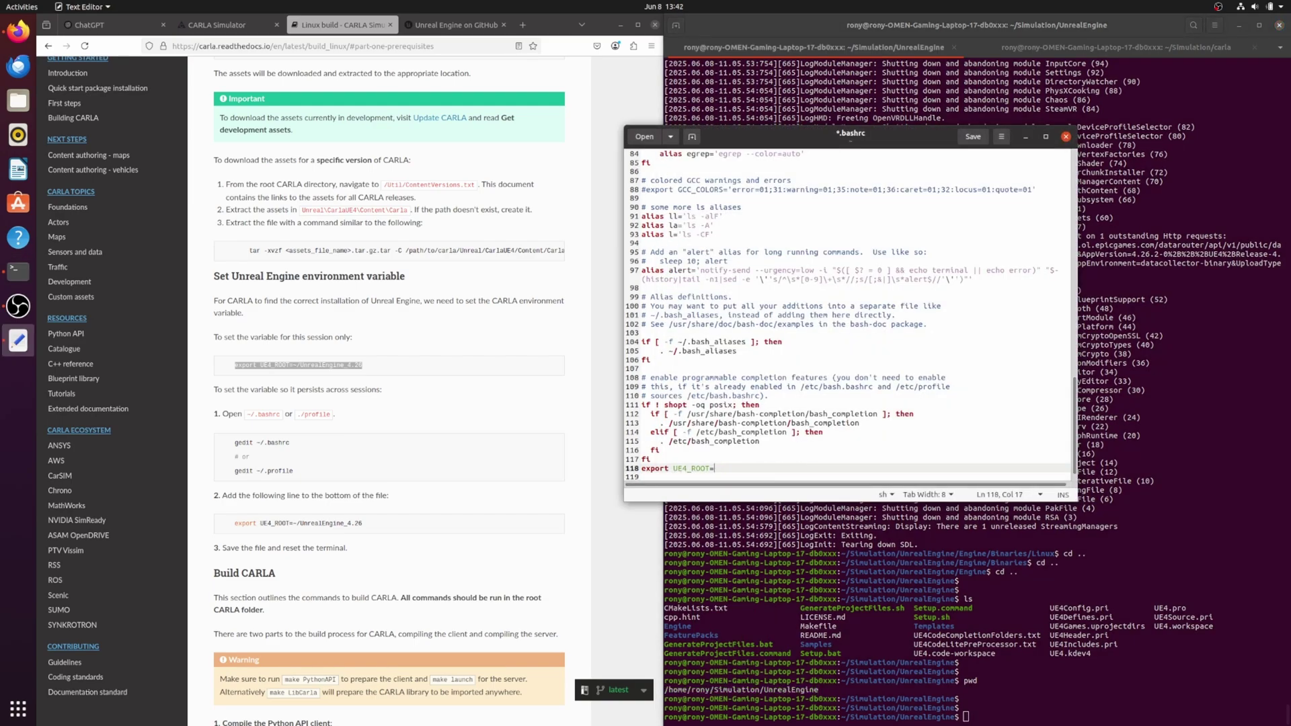
{"action": "key", "text": "ctrl+v"}
{"action": "left_click", "coordinate": [877, 447]}
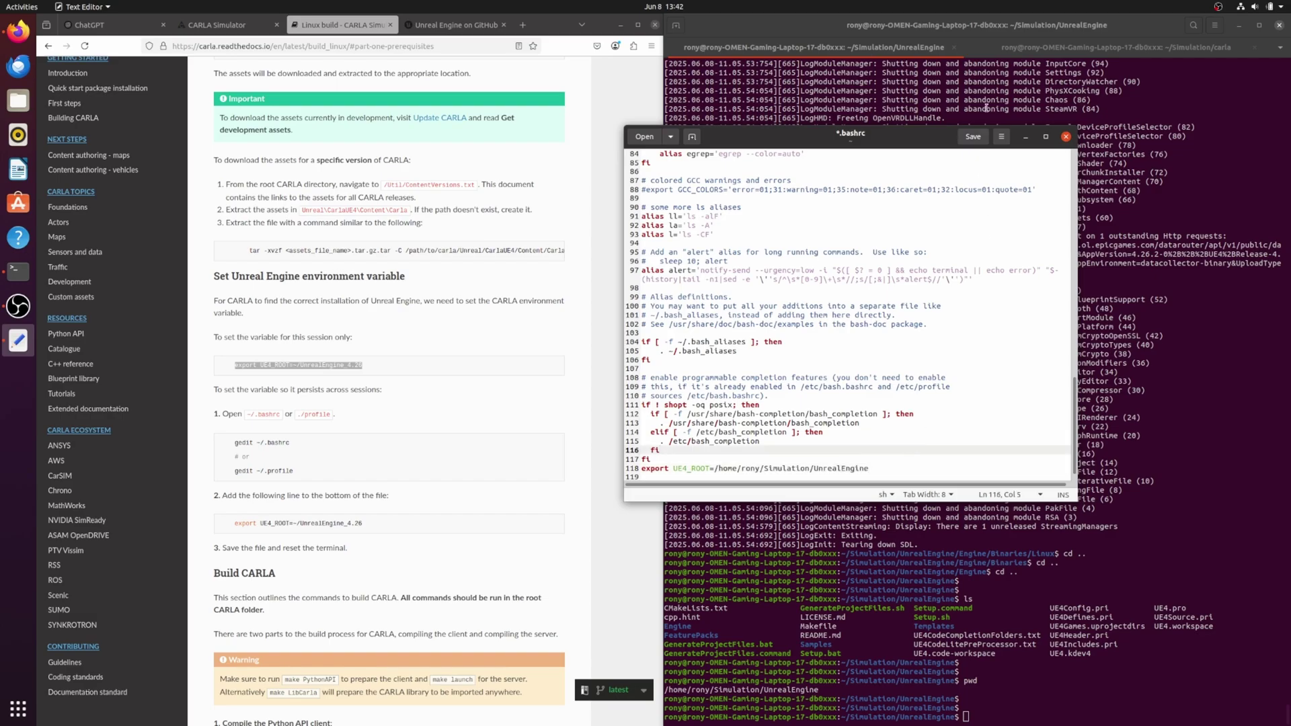
{"action": "left_click", "coordinate": [975, 140]}
{"action": "left_click", "coordinate": [1066, 136]}
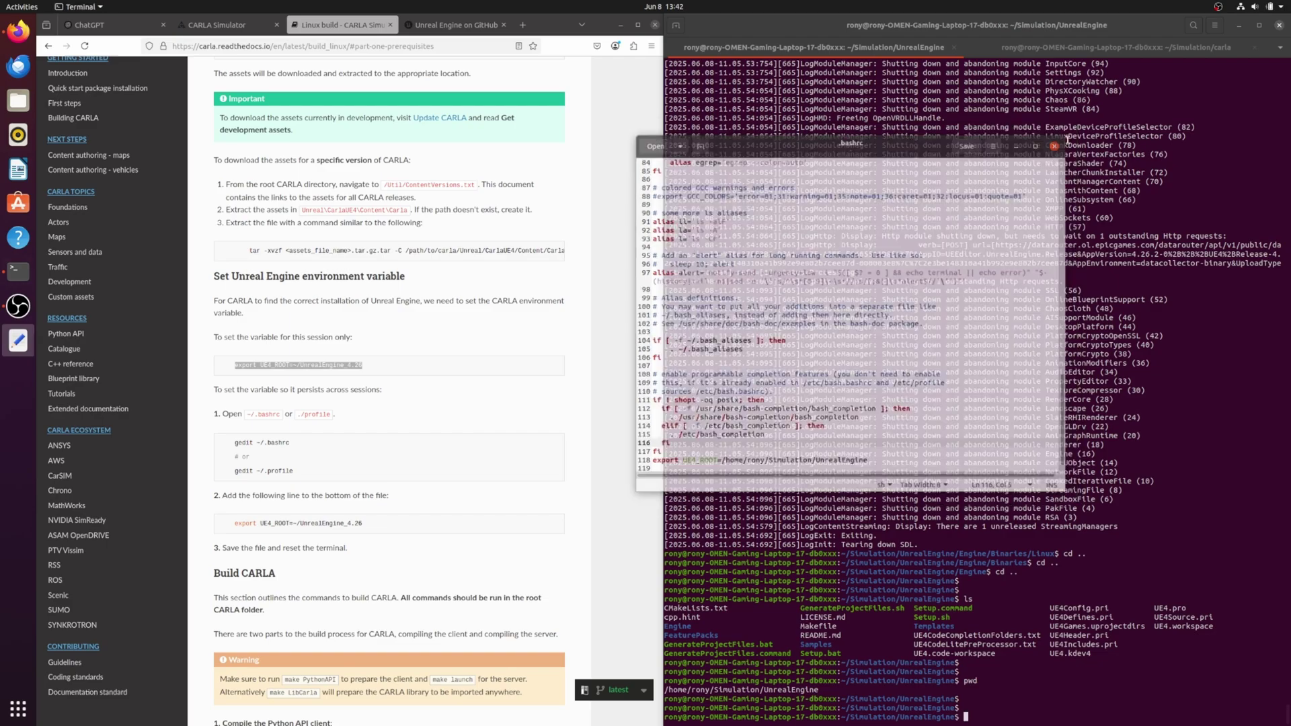
Close the carla terminal session and open a new one so the updated .bashrc is loaded.
{"action": "left_click", "coordinate": [1070, 43]}
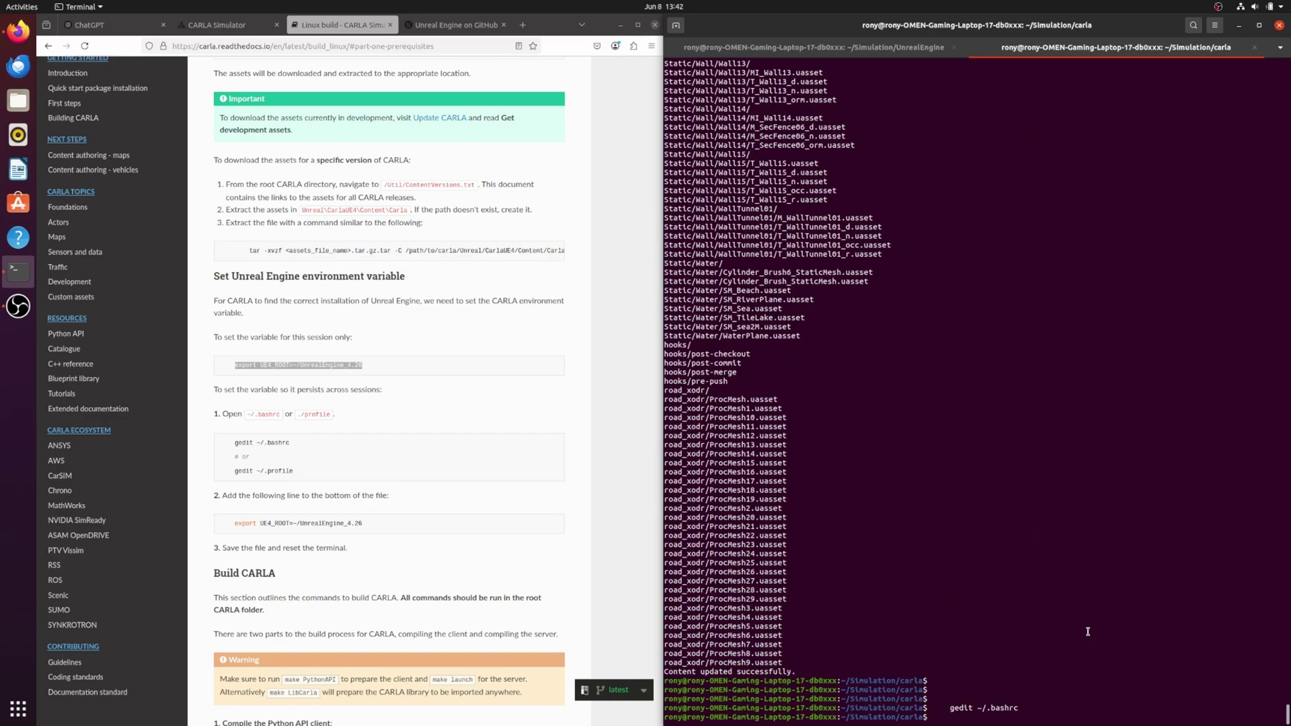
{"action": "left_click", "coordinate": [1254, 47]}
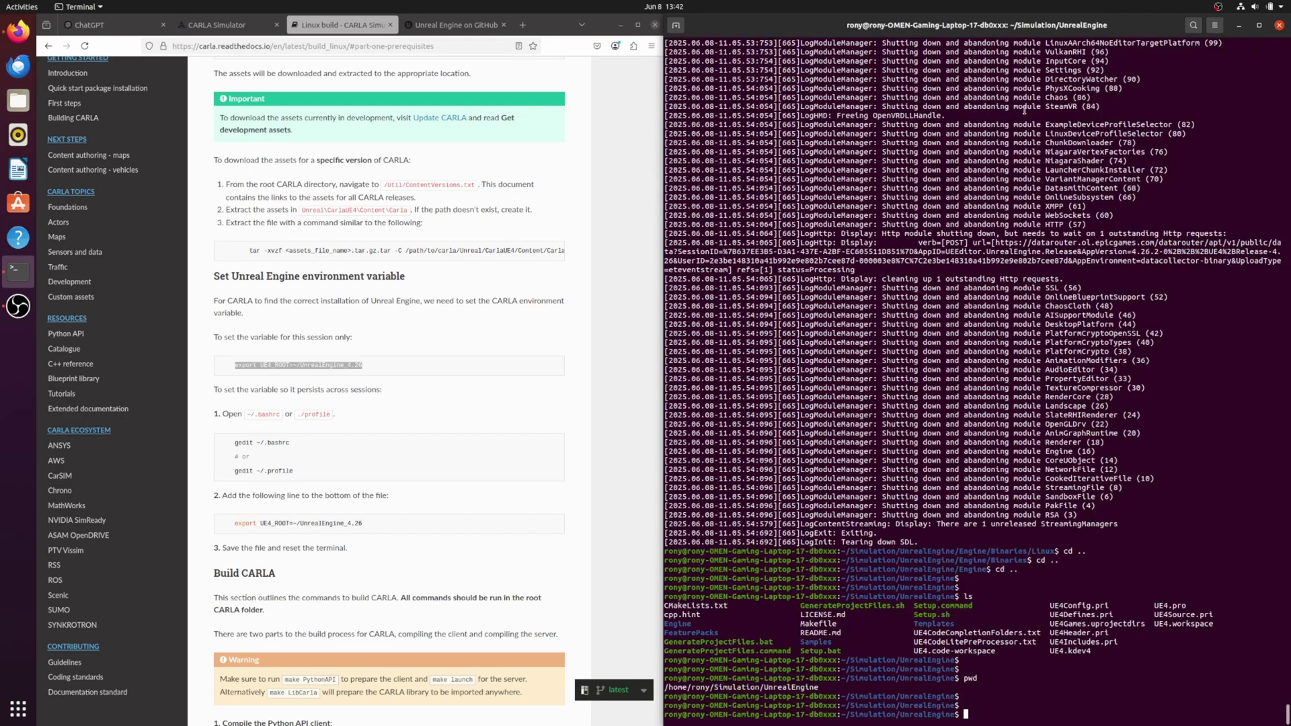
{"action": "left_click", "coordinate": [676, 25]}
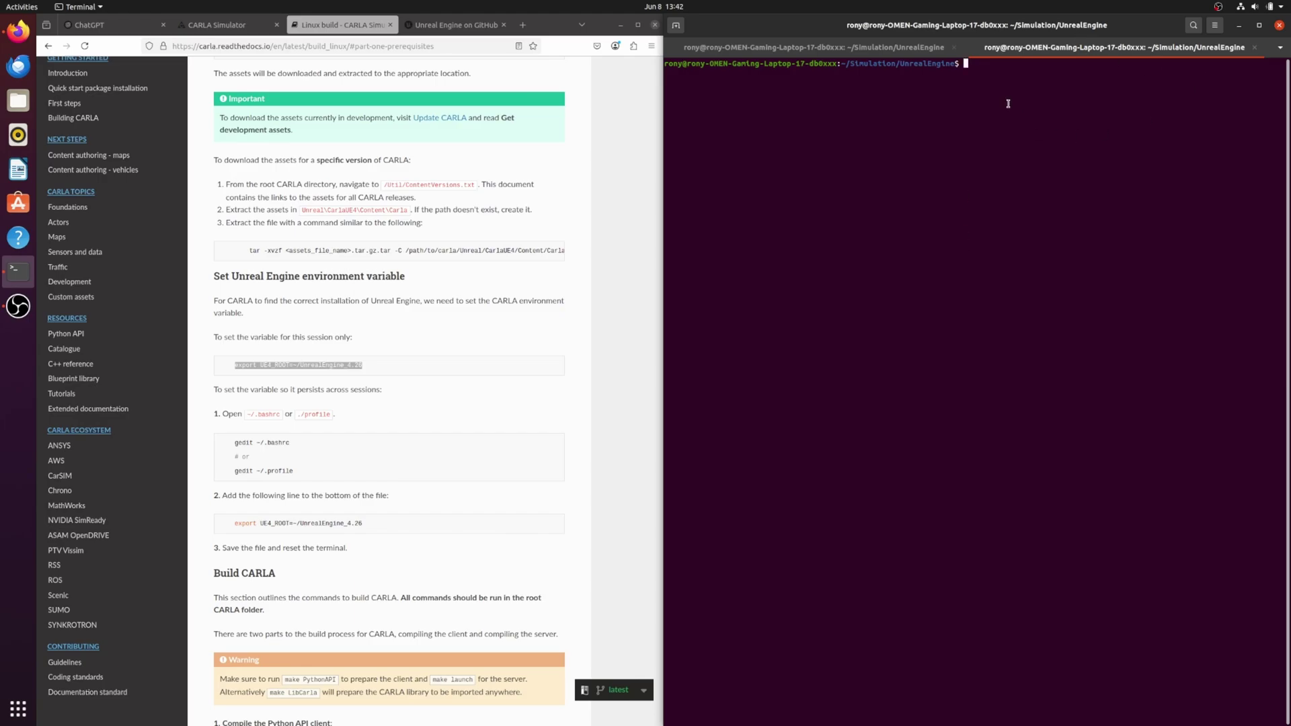
In the new terminal session, go up one directory and enter the carla folder with cd carla/.
{"action": "type", "text": "cd .."}
{"action": "key", "text": "Return"}
{"action": "type", "text": "cd "}
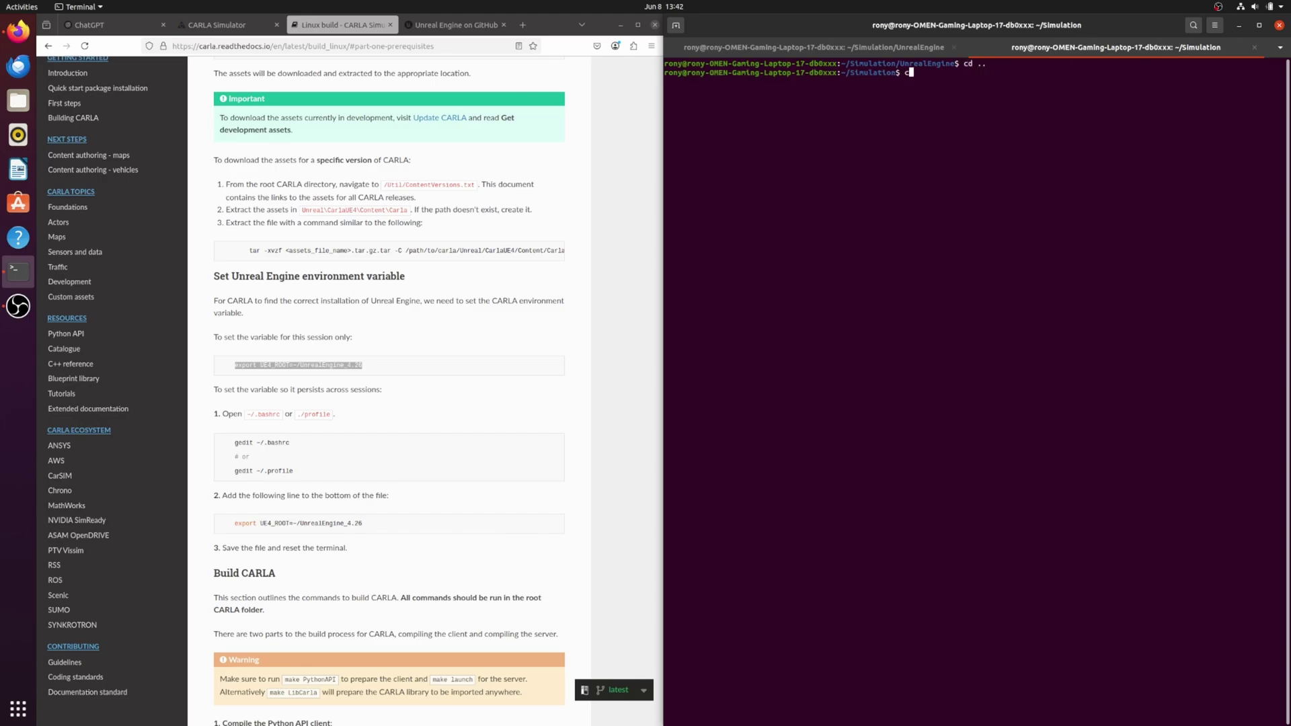
{"action": "type", "text": "carla/"}
{"action": "key", "text": "Return"}
{"action": "key", "text": "Return"}
List the carla folder's contents with ls and in detail with ll.
{"action": "type", "text": "ls"}
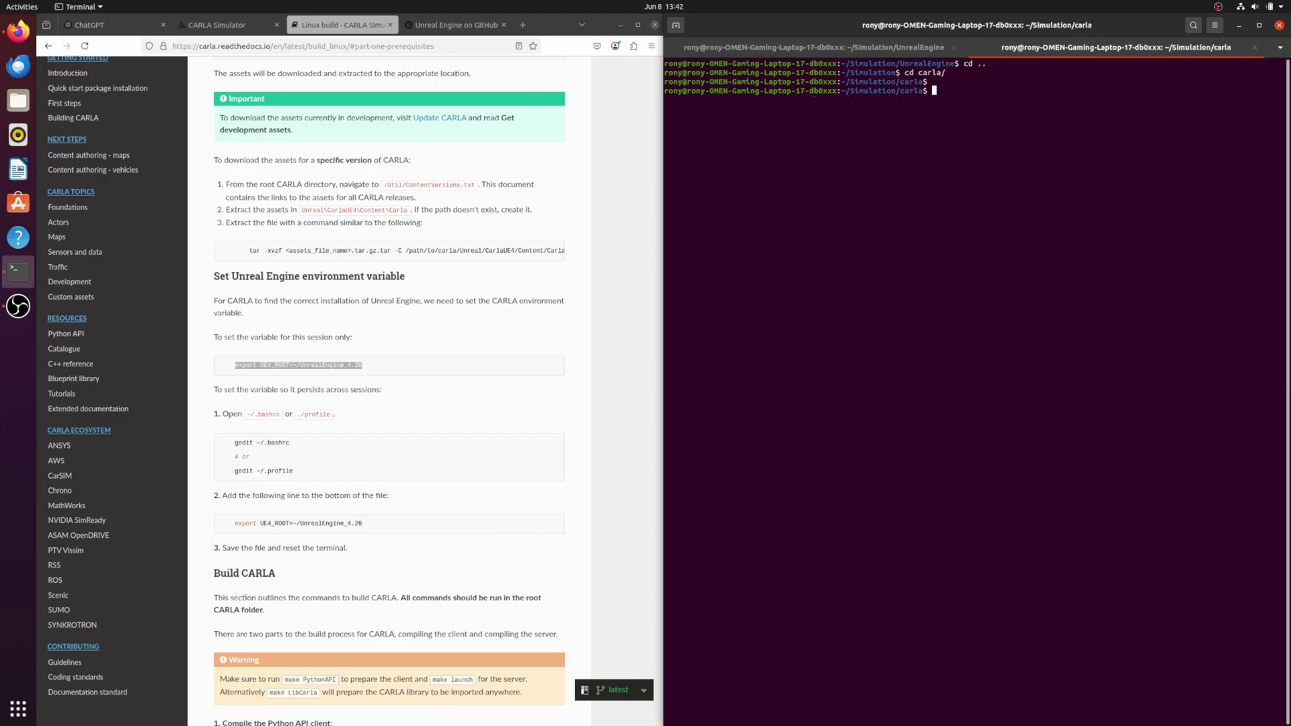
{"action": "key", "text": "Return"}
{"action": "key", "text": "Return"}
{"action": "key", "text": "Return"}
{"action": "type", "text": "ll"}
{"action": "key", "text": "Return"}
{"action": "key", "text": "Return"}
{"action": "key", "text": "Return"}
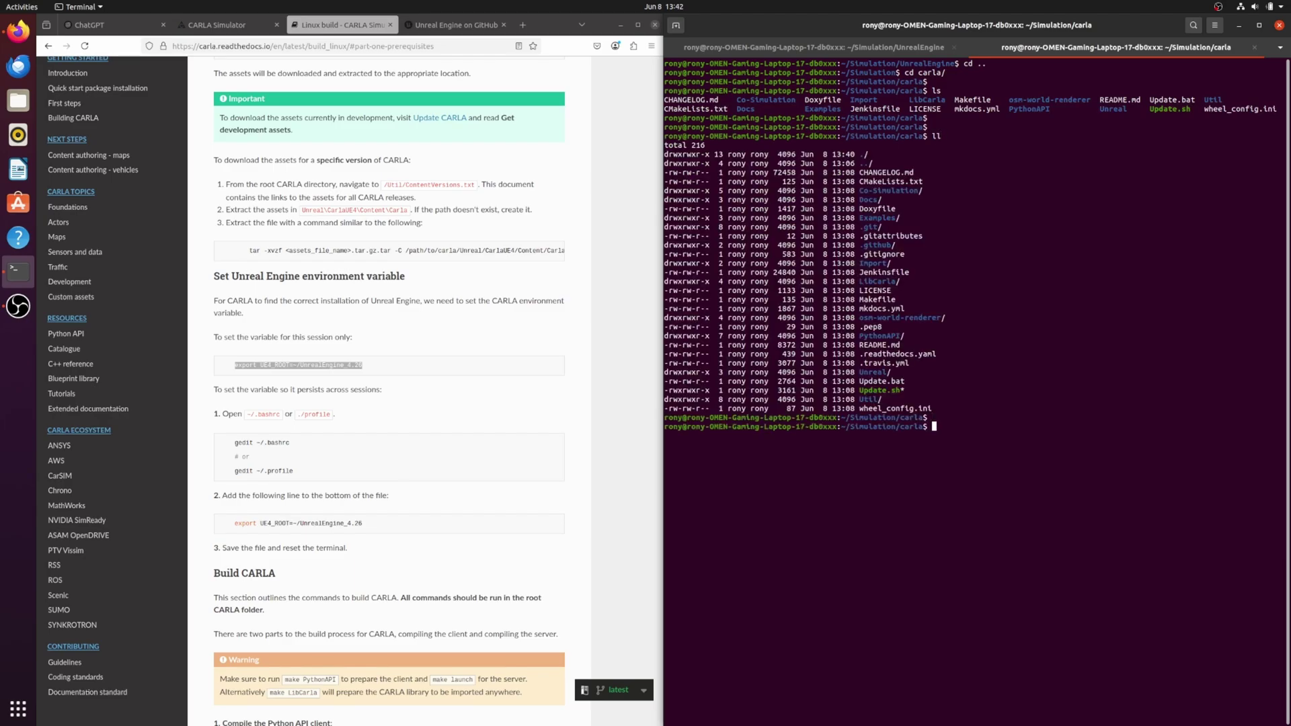
Check the Unreal Engine environment variable by running echo $UE4_ROOT.
{"action": "scroll", "coordinate": [464, 509], "scroll_direction": "down", "scroll_amount": 2}
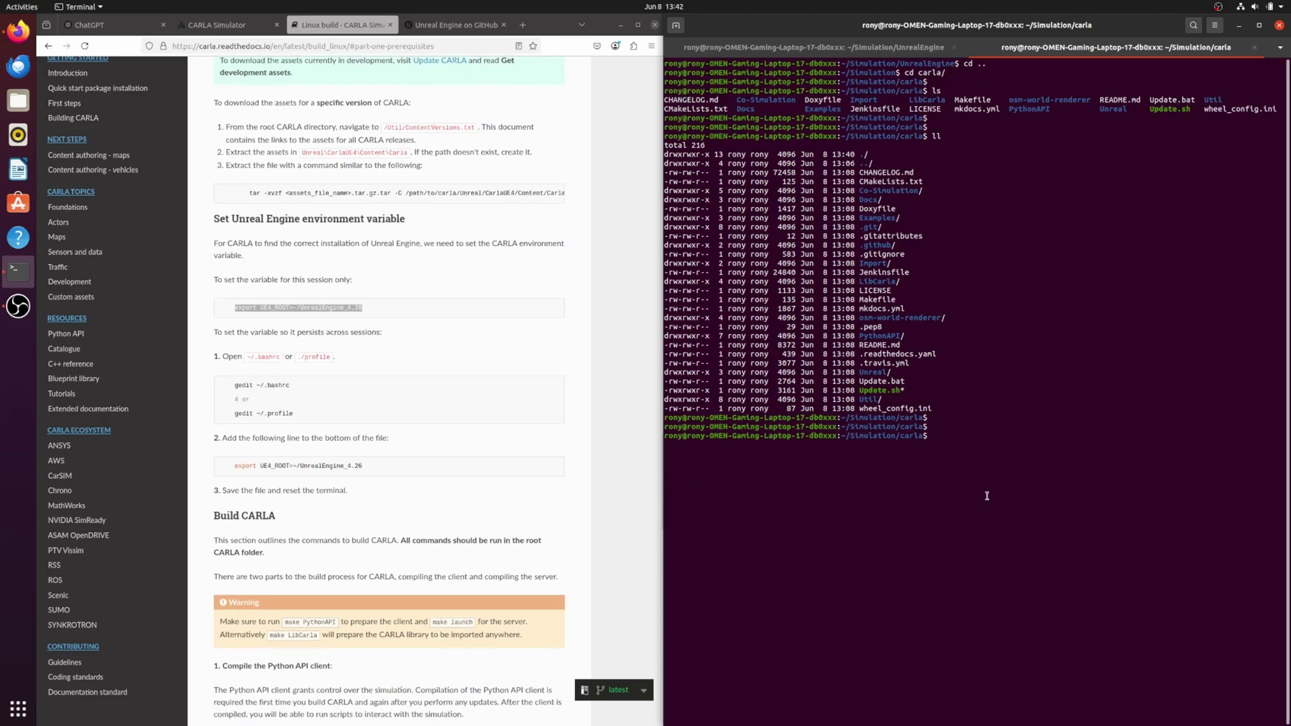
{"action": "type", "text": "echo $UE4_ROOT"}
{"action": "key", "text": "Return"}
{"action": "key", "text": "Return"}
{"action": "key", "text": "Return"}
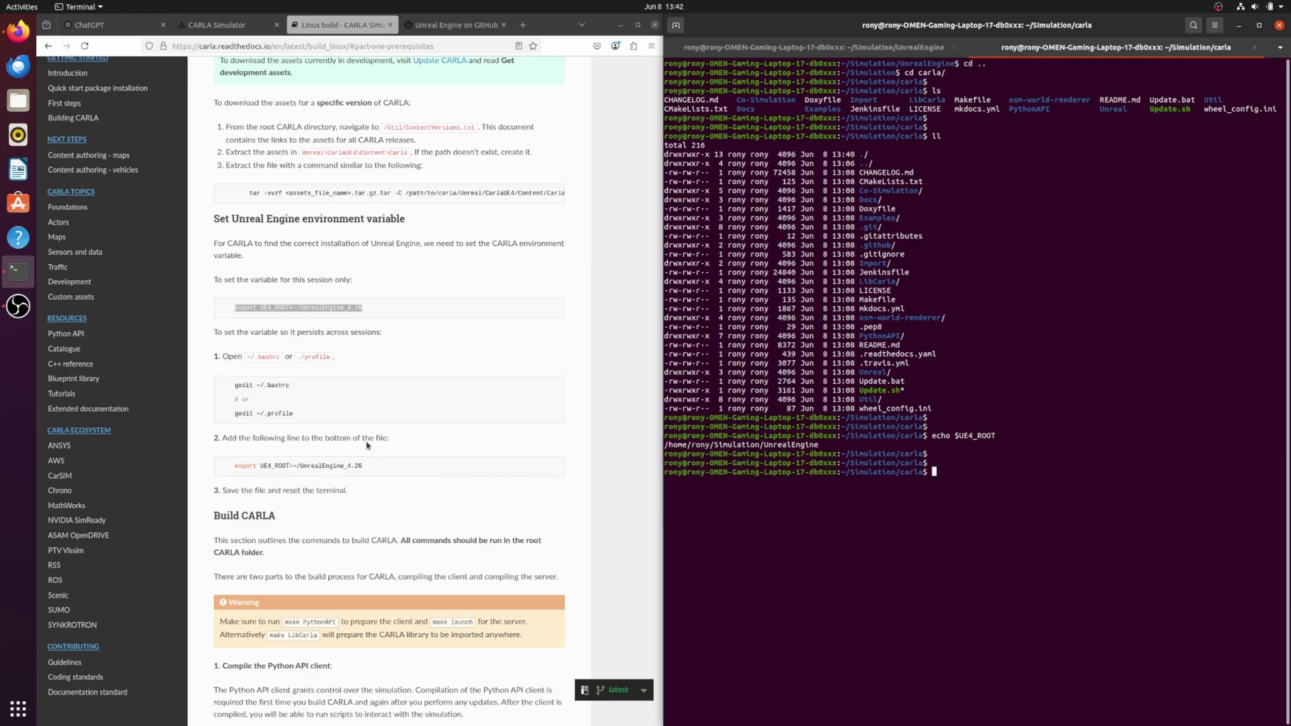
Read the introduction of the guide's Build CARLA section, including the required folder and the parts of the build process.
{"action": "left_click", "coordinate": [255, 505]}
{"action": "scroll", "coordinate": [274, 421], "scroll_direction": "down", "scroll_amount": 3}
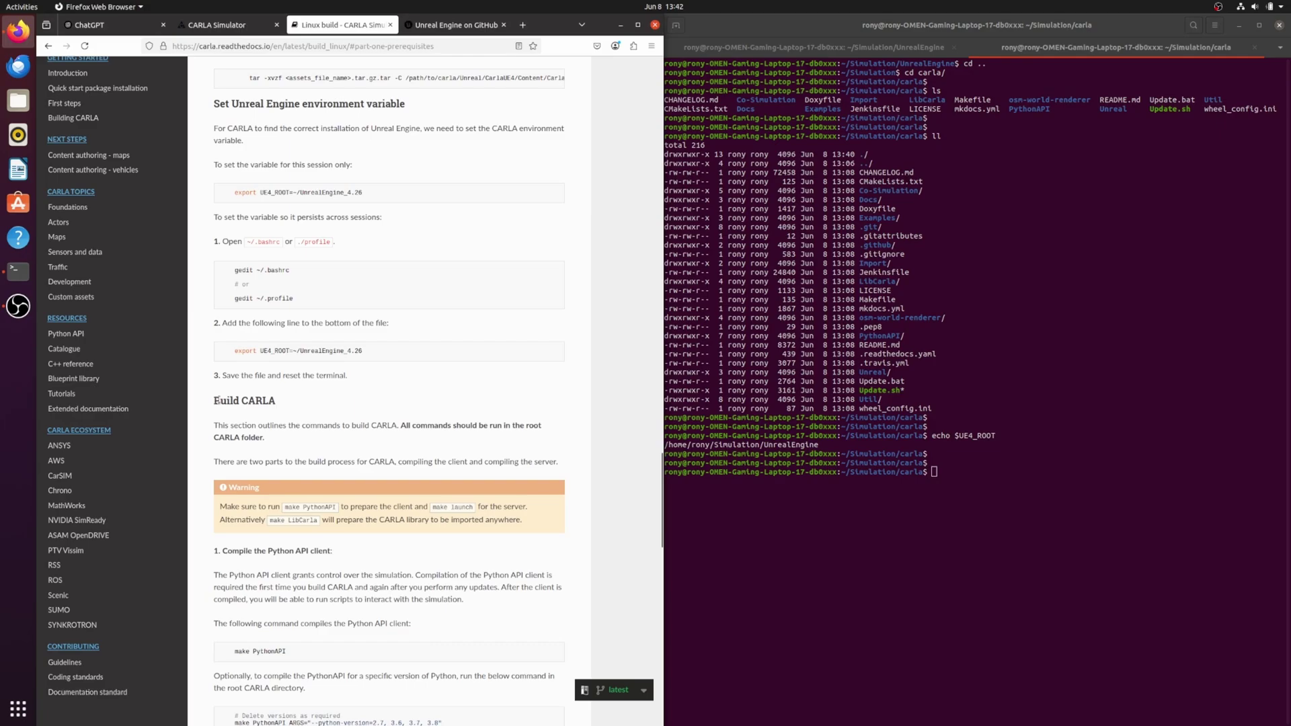
{"action": "left_click_drag", "start_coordinate": [213, 401], "coordinate": [281, 443]}
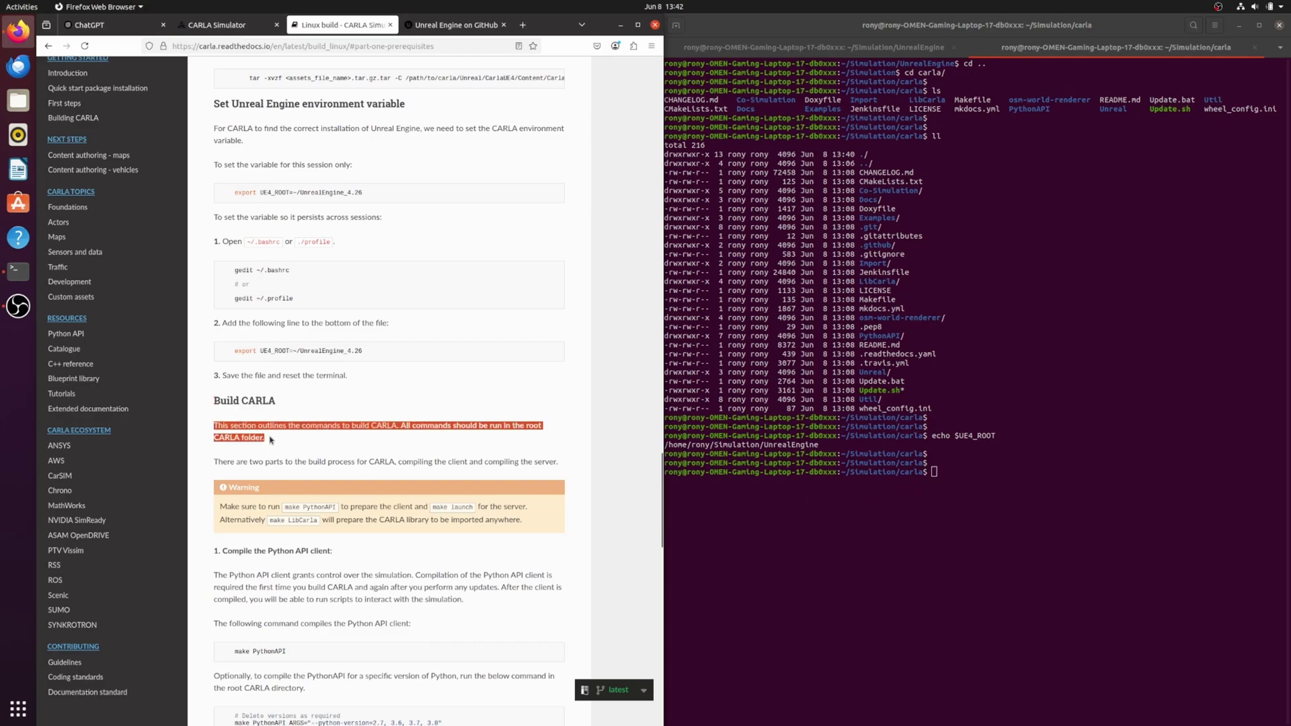
{"action": "left_click", "coordinate": [272, 441]}
{"action": "key", "text": "alt+Tab"}
{"action": "scroll", "coordinate": [238, 388], "scroll_direction": "down", "scroll_amount": 3}
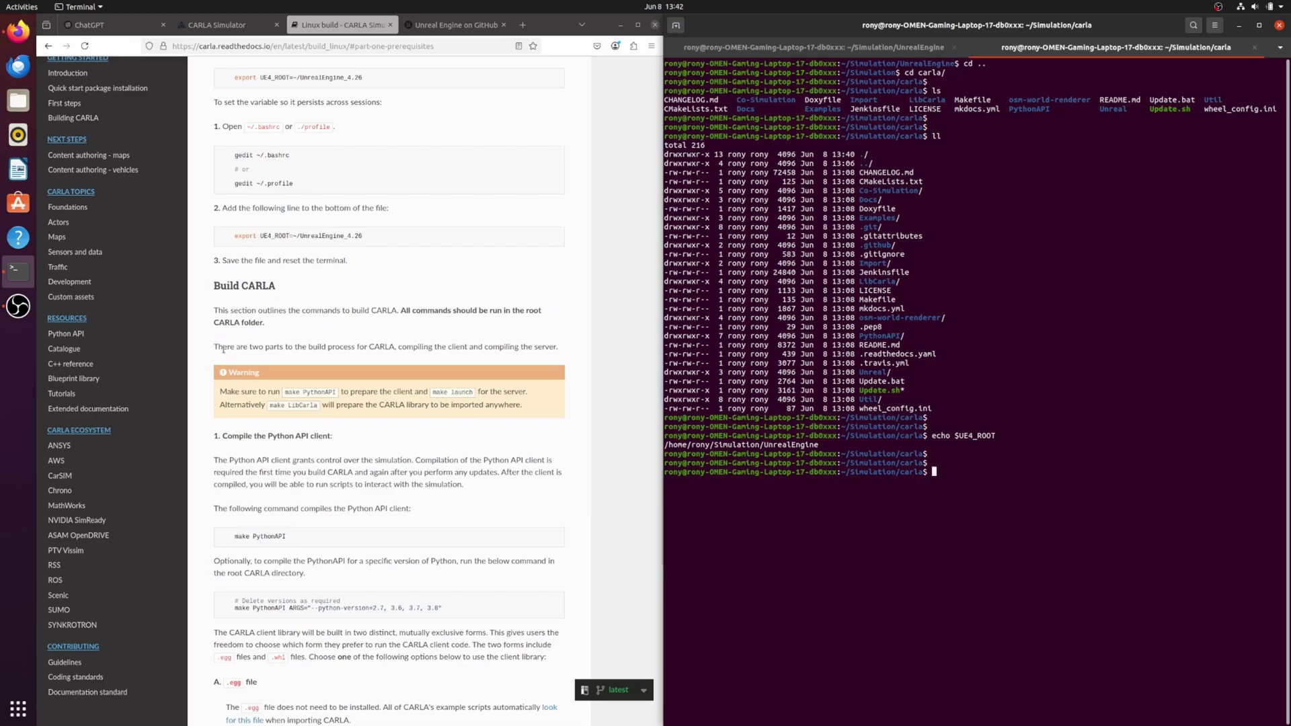
{"action": "left_click_drag", "start_coordinate": [218, 346], "coordinate": [361, 346]}
{"action": "left_click", "coordinate": [518, 345]}
{"action": "triple_click", "coordinate": [518, 345]}
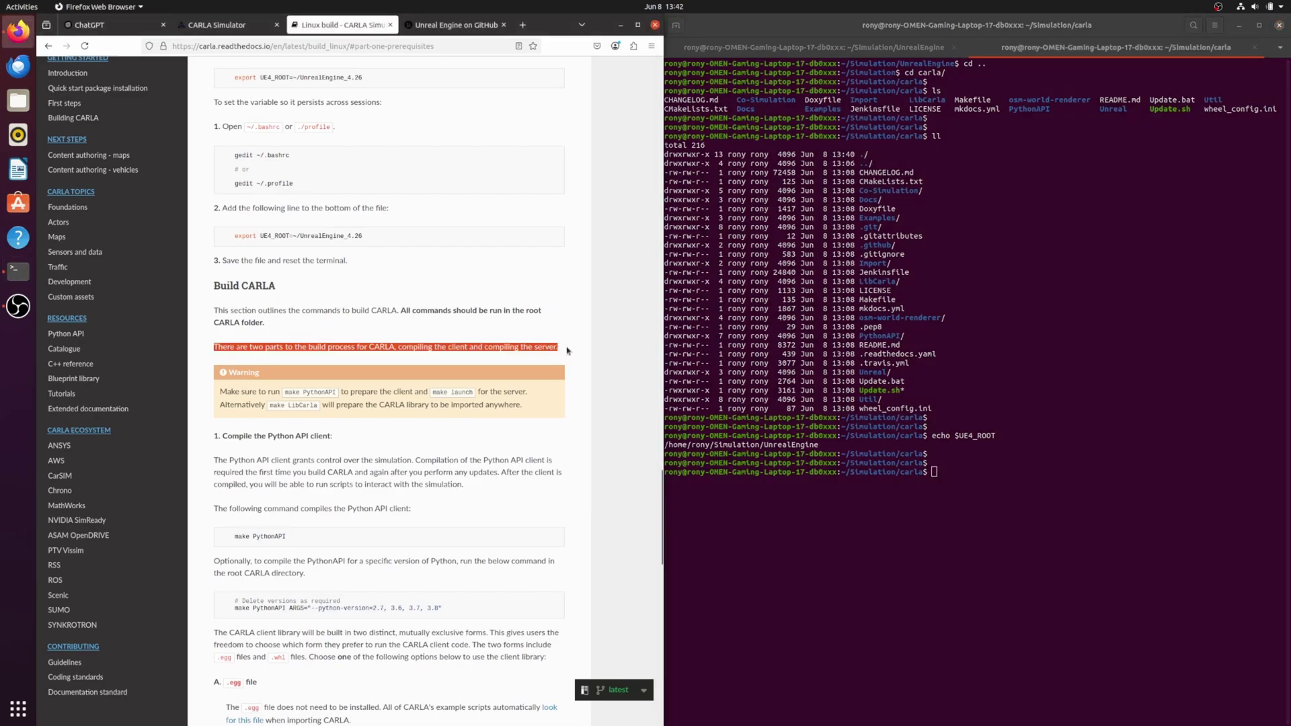
Read the warning about make PythonAPI and make launch and the heading on compiling the Python API client.
{"action": "left_click", "coordinate": [246, 398]}
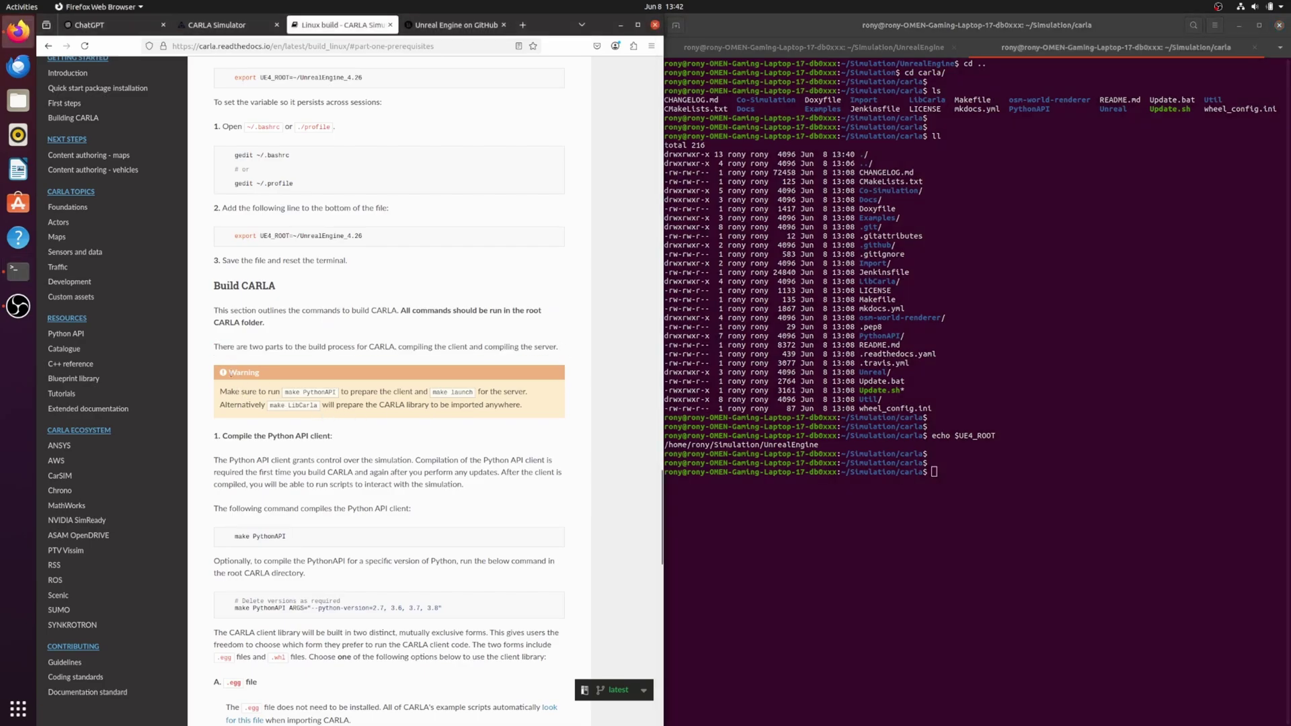
{"action": "left_click_drag", "start_coordinate": [284, 392], "coordinate": [338, 393]}
{"action": "left_click_drag", "start_coordinate": [434, 392], "coordinate": [478, 392]}
{"action": "scroll", "coordinate": [235, 417], "scroll_direction": "down", "scroll_amount": 3}
{"action": "left_click", "coordinate": [236, 329]}
{"action": "left_click_drag", "start_coordinate": [223, 322], "coordinate": [343, 323]}
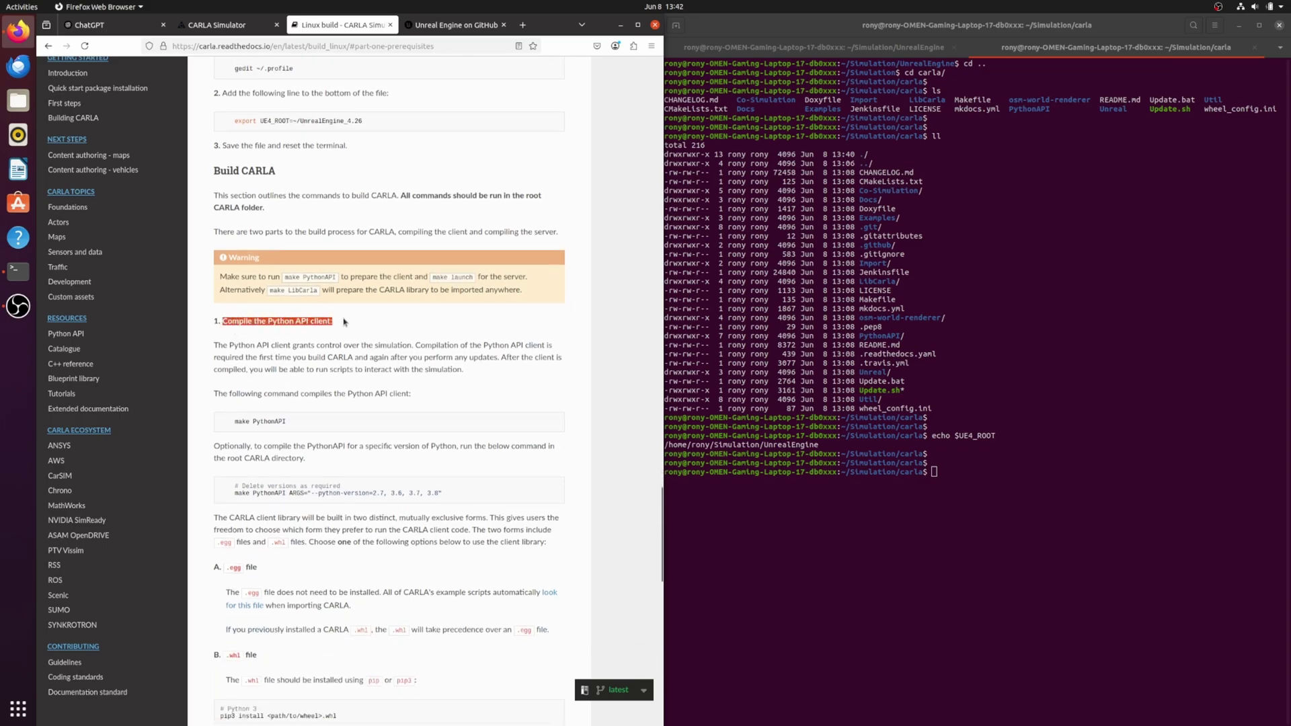
{"action": "left_click", "coordinate": [344, 323]}
Copy the make PythonAPI command from the guide and paste it at the carla terminal prompt.
{"action": "scroll", "coordinate": [243, 368], "scroll_direction": "down", "scroll_amount": 3}
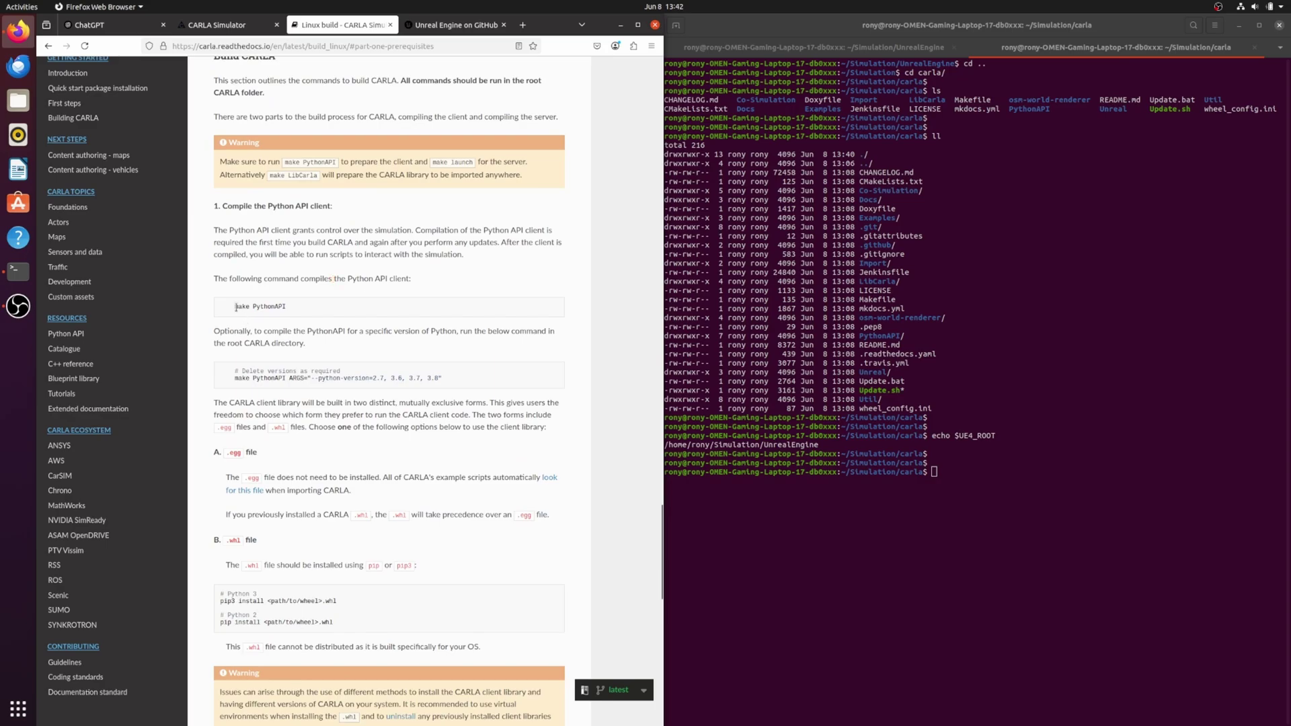
{"action": "left_click_drag", "start_coordinate": [236, 307], "coordinate": [289, 307]}
{"action": "right_click", "coordinate": [289, 307]}
{"action": "left_click", "coordinate": [293, 316]}
{"action": "left_click", "coordinate": [955, 454]}
{"action": "right_click", "coordinate": [951, 467]}
{"action": "left_click", "coordinate": [995, 505]}
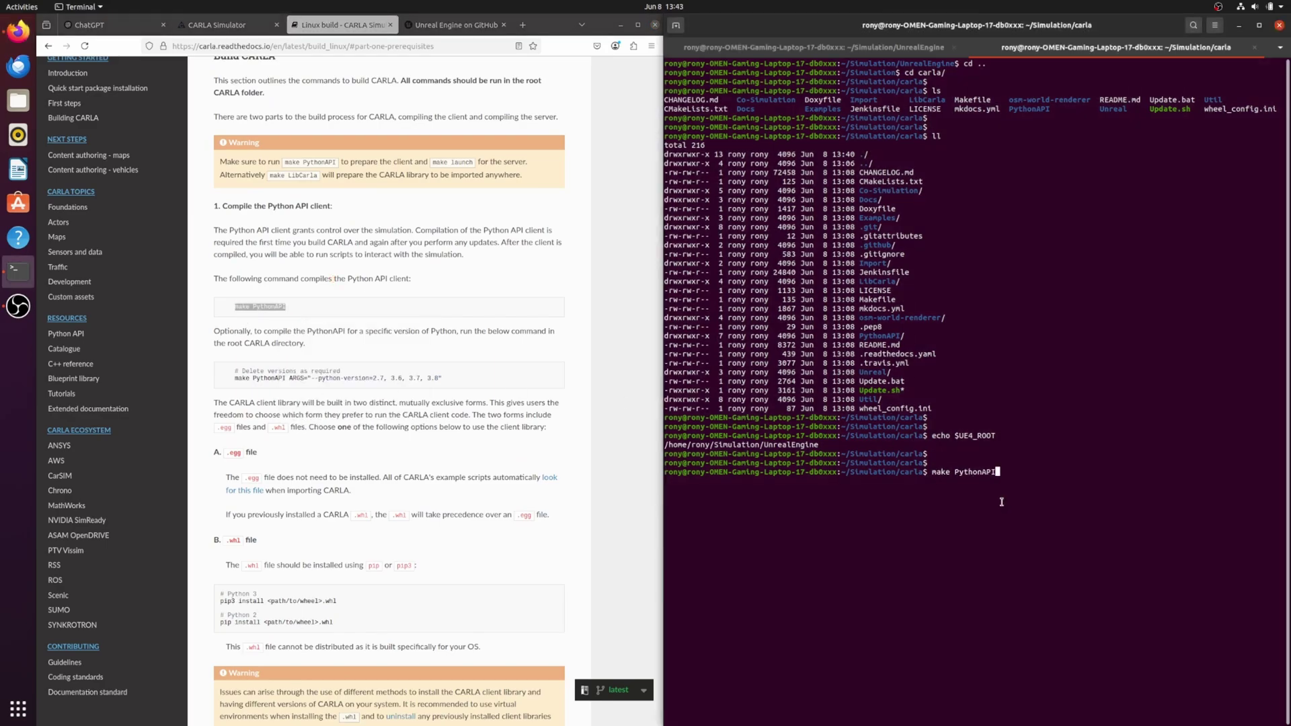
Read the guide's notes on building for a specific Python version and on the .egg and .whl client library forms.
{"action": "left_click", "coordinate": [302, 342]}
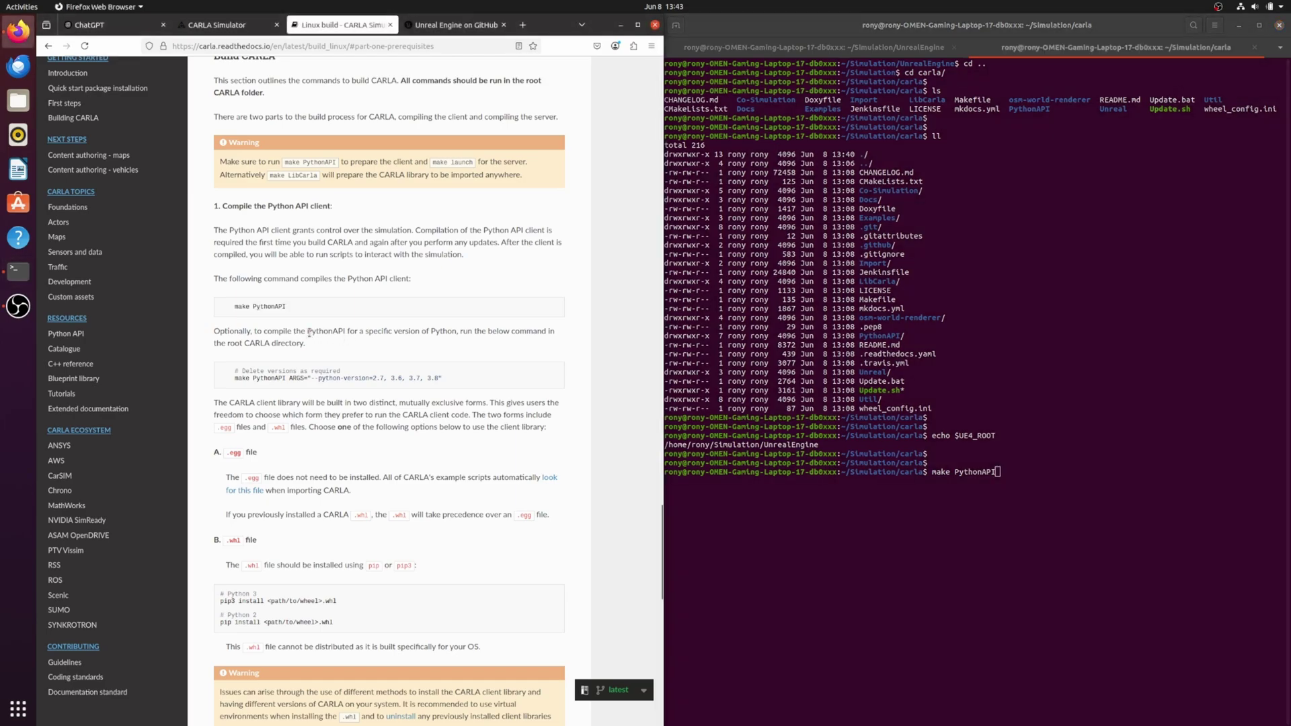
{"action": "left_click_drag", "start_coordinate": [308, 332], "coordinate": [459, 330]}
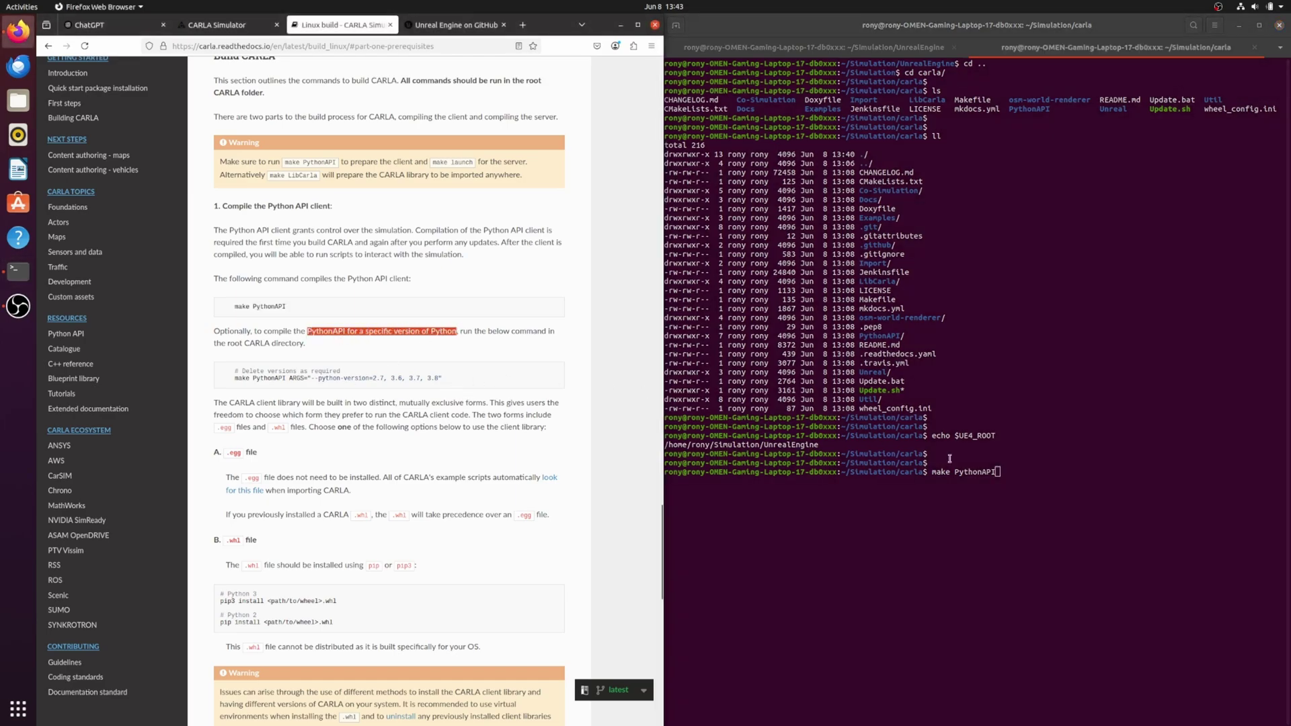
{"action": "left_click", "coordinate": [449, 373]}
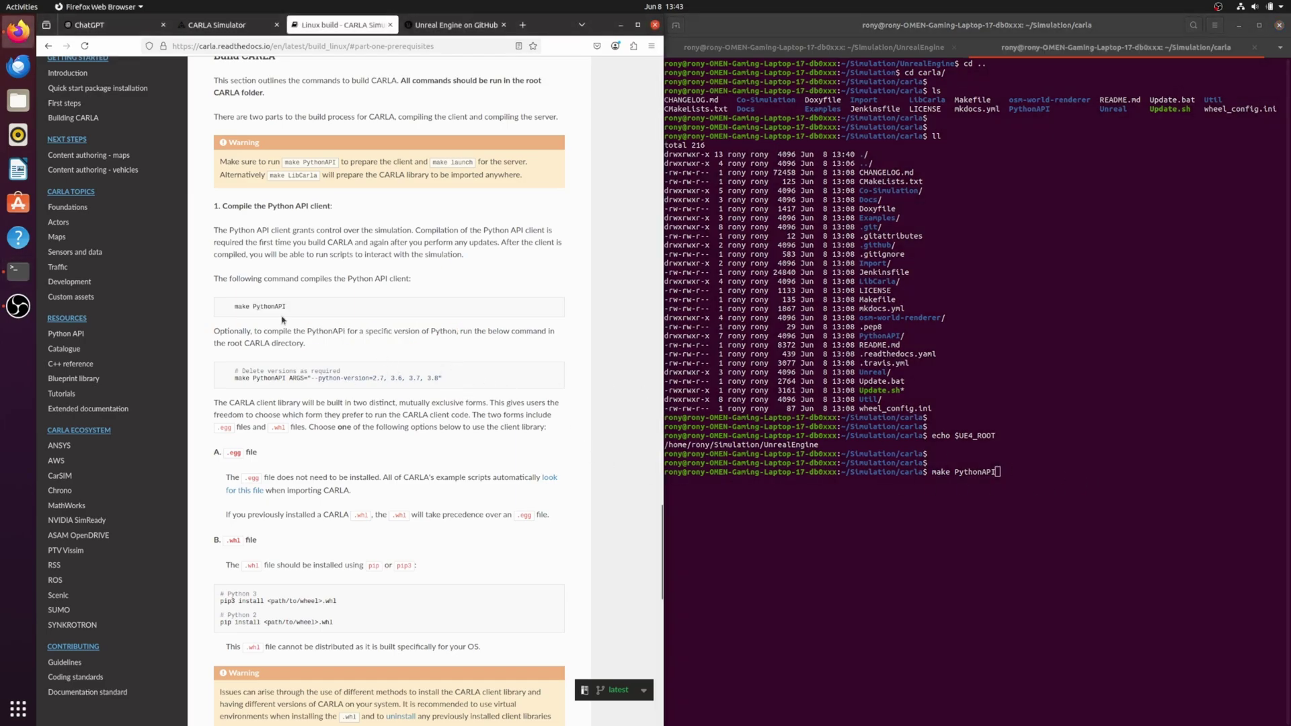
{"action": "left_click_drag", "start_coordinate": [212, 402], "coordinate": [568, 428]}
{"action": "left_click", "coordinate": [223, 435]}
{"action": "scroll", "coordinate": [245, 536], "scroll_direction": "down", "scroll_amount": 3}
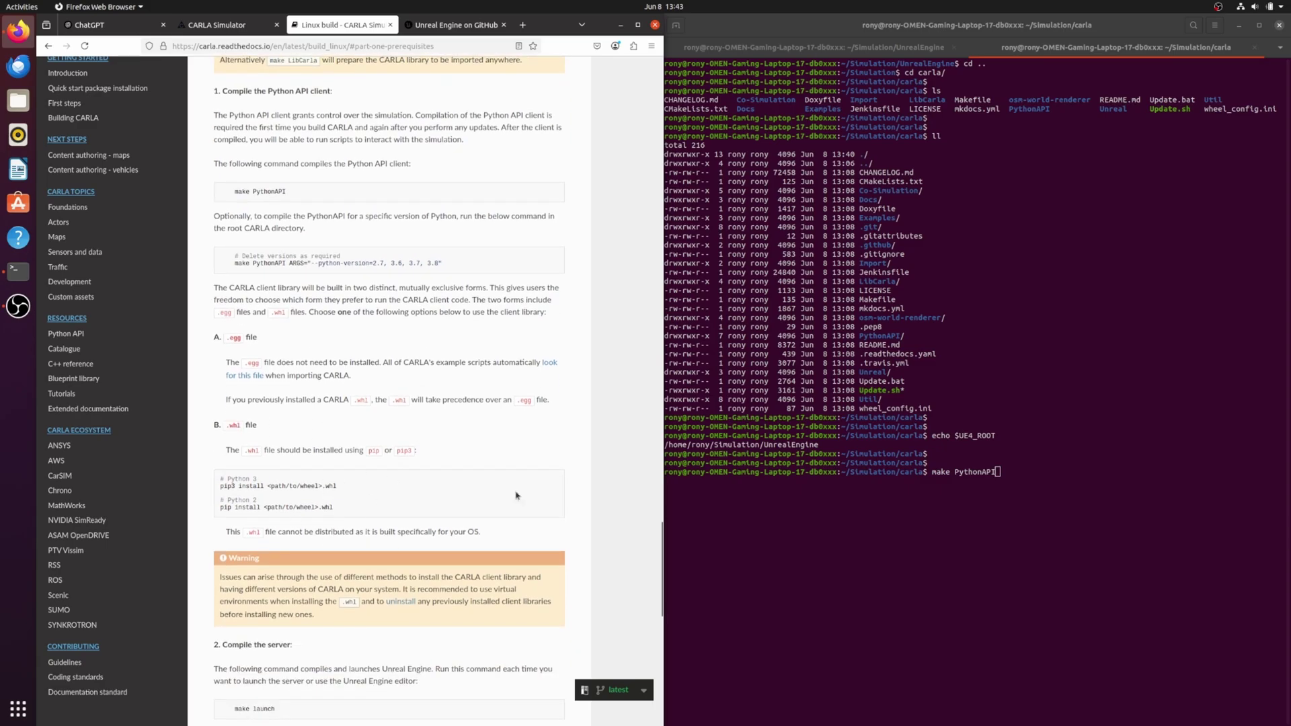
Run the prepared make PythonAPI command in the carla terminal session.
{"action": "left_click", "coordinate": [1029, 479]}
{"action": "key", "text": "Return"}
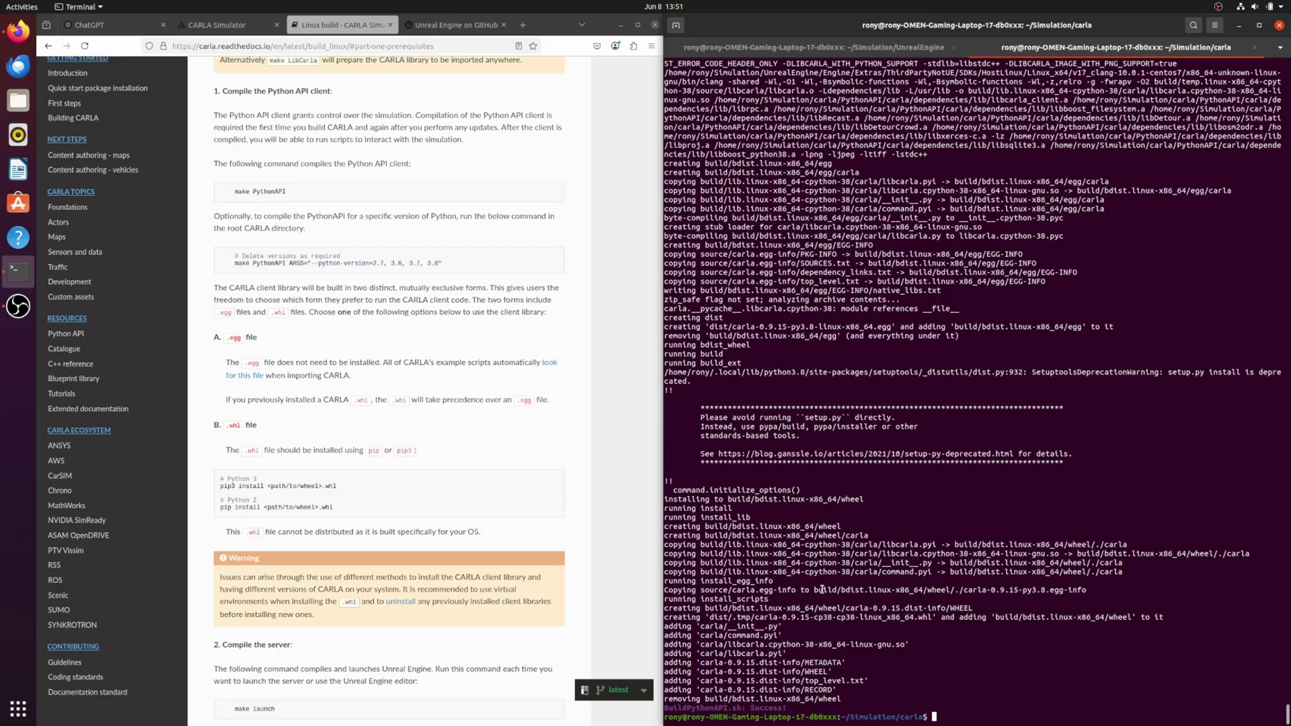
Open the file manager over the terminal and browse to Simulation/carla/PythonAPI.
{"action": "left_click", "coordinate": [19, 100]}
{"action": "left_click_drag", "start_coordinate": [330, 52], "coordinate": [976, 335]}
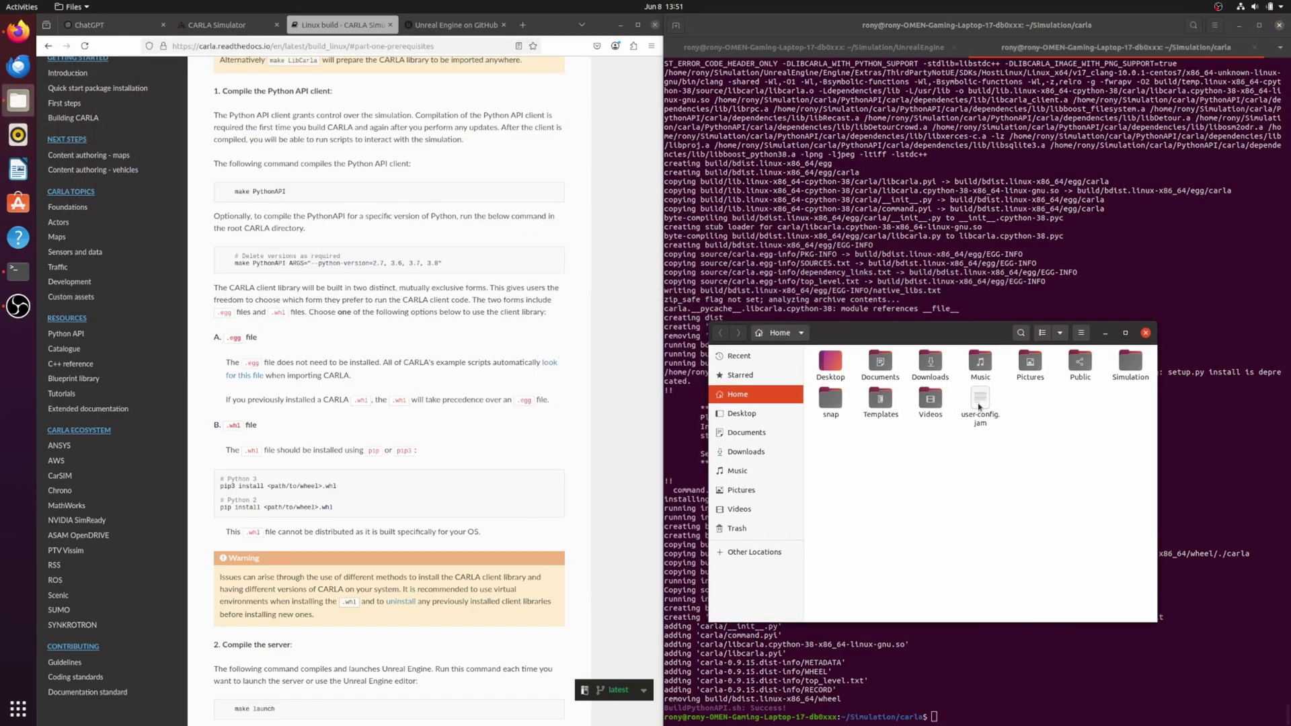
{"action": "double_click", "coordinate": [1130, 363]}
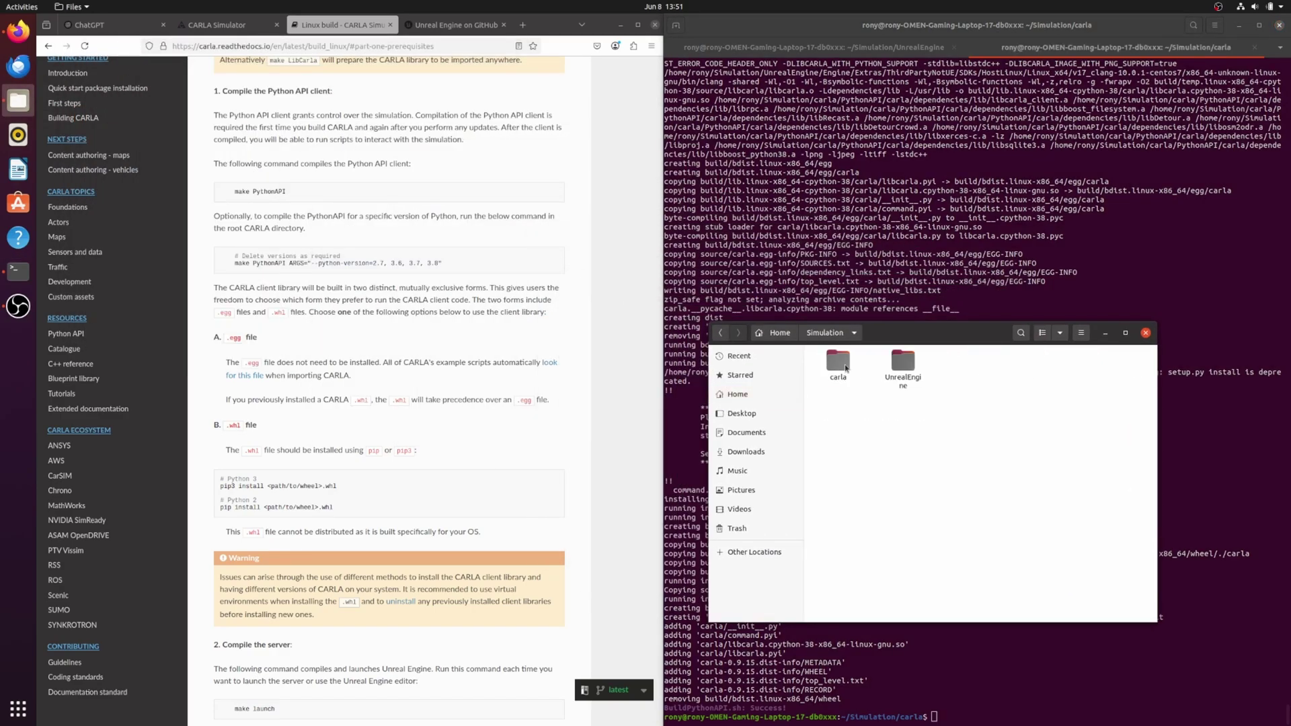
{"action": "double_click", "coordinate": [833, 363]}
{"action": "double_click", "coordinate": [855, 316]}
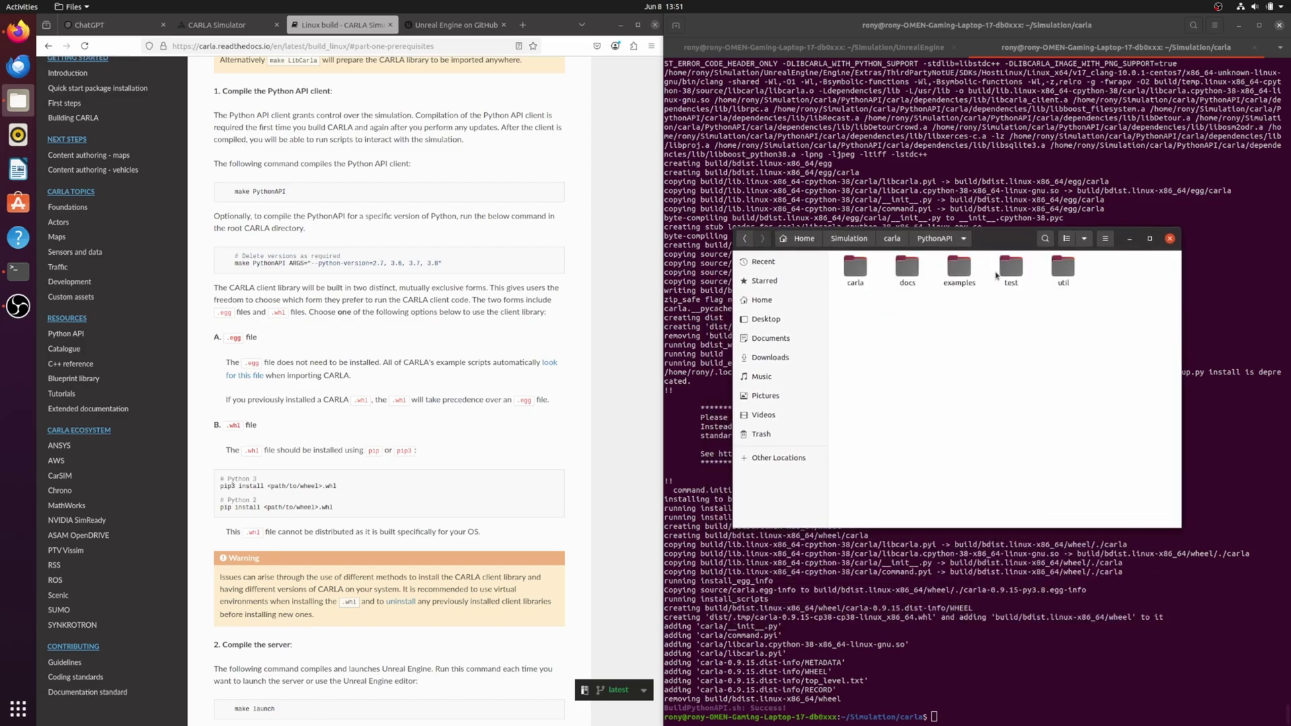
Look into PythonAPI's util folder, return to PythonAPI and open its carla subfolder.
{"action": "left_click_drag", "start_coordinate": [1027, 244], "coordinate": [978, 167]}
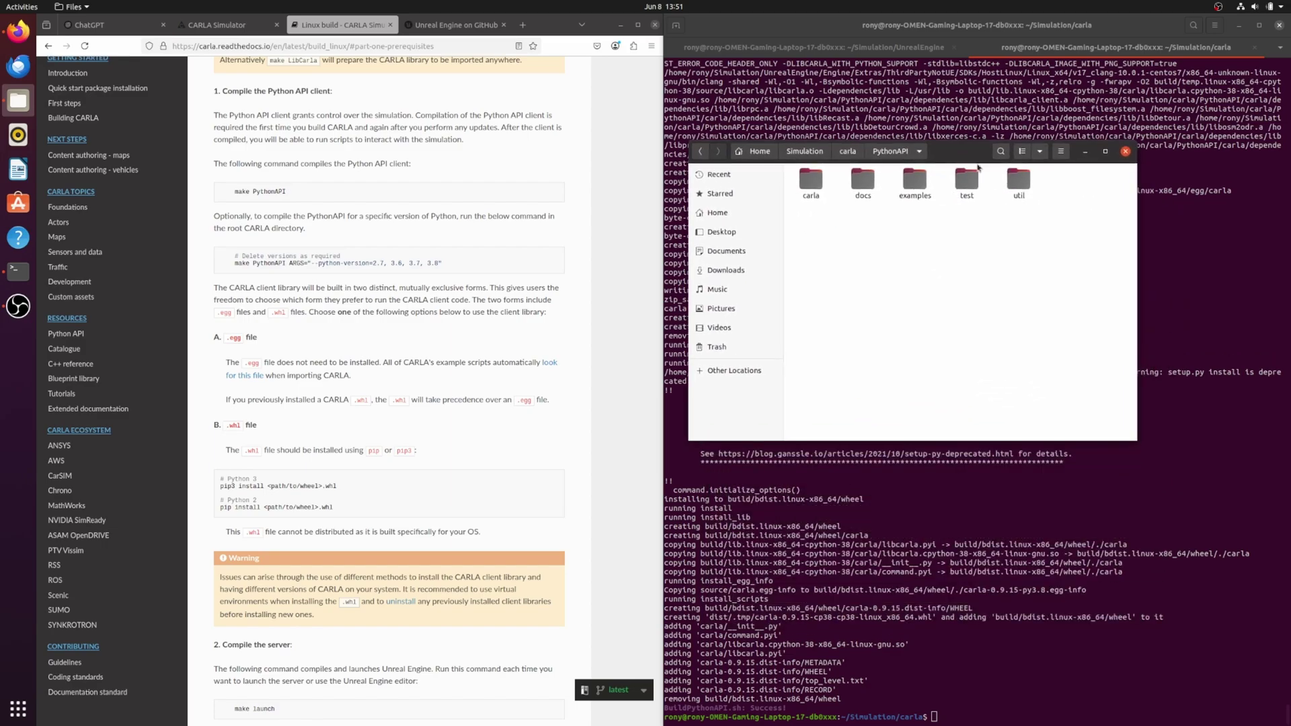
{"action": "double_click", "coordinate": [1018, 180]}
{"action": "left_click", "coordinate": [893, 152]}
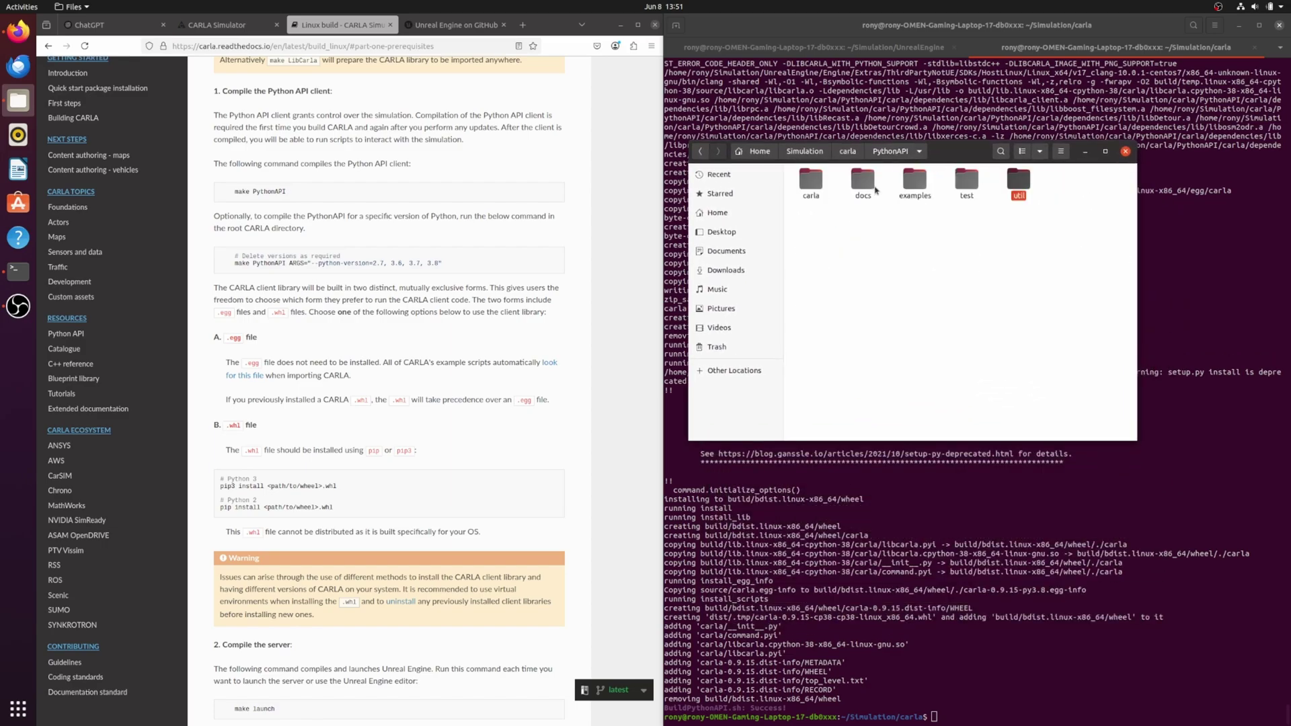
{"action": "double_click", "coordinate": [810, 180]}
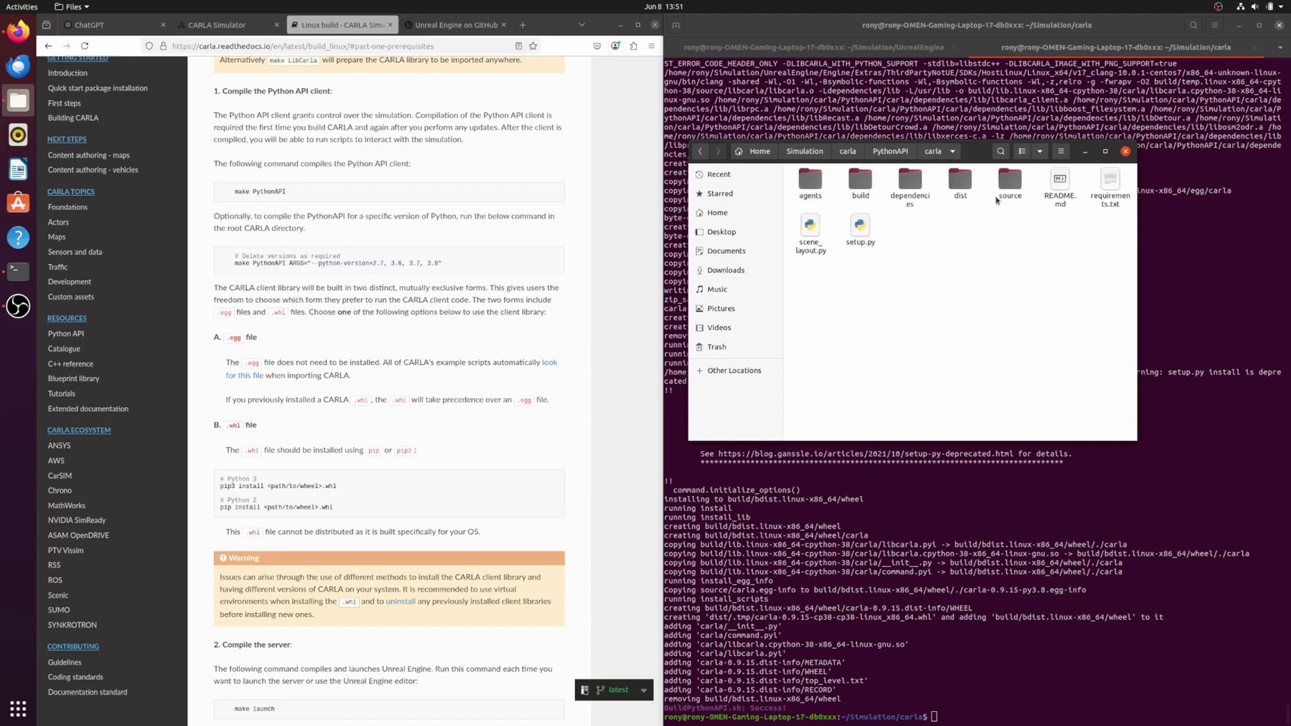
Open the dist folder in PythonAPI/carla and check the built carla-0.9.15 .whl and .egg files.
{"action": "double_click", "coordinate": [965, 183]}
{"action": "left_click", "coordinate": [826, 225]}
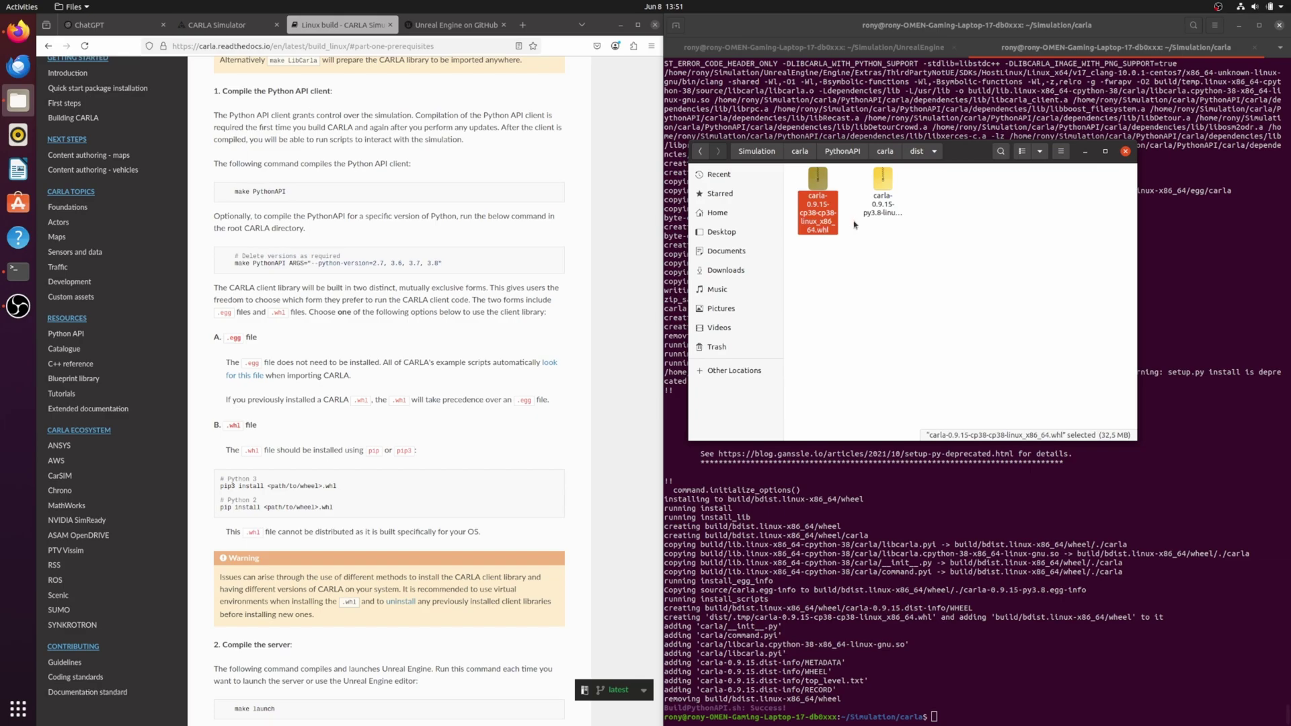
{"action": "left_click", "coordinate": [887, 211]}
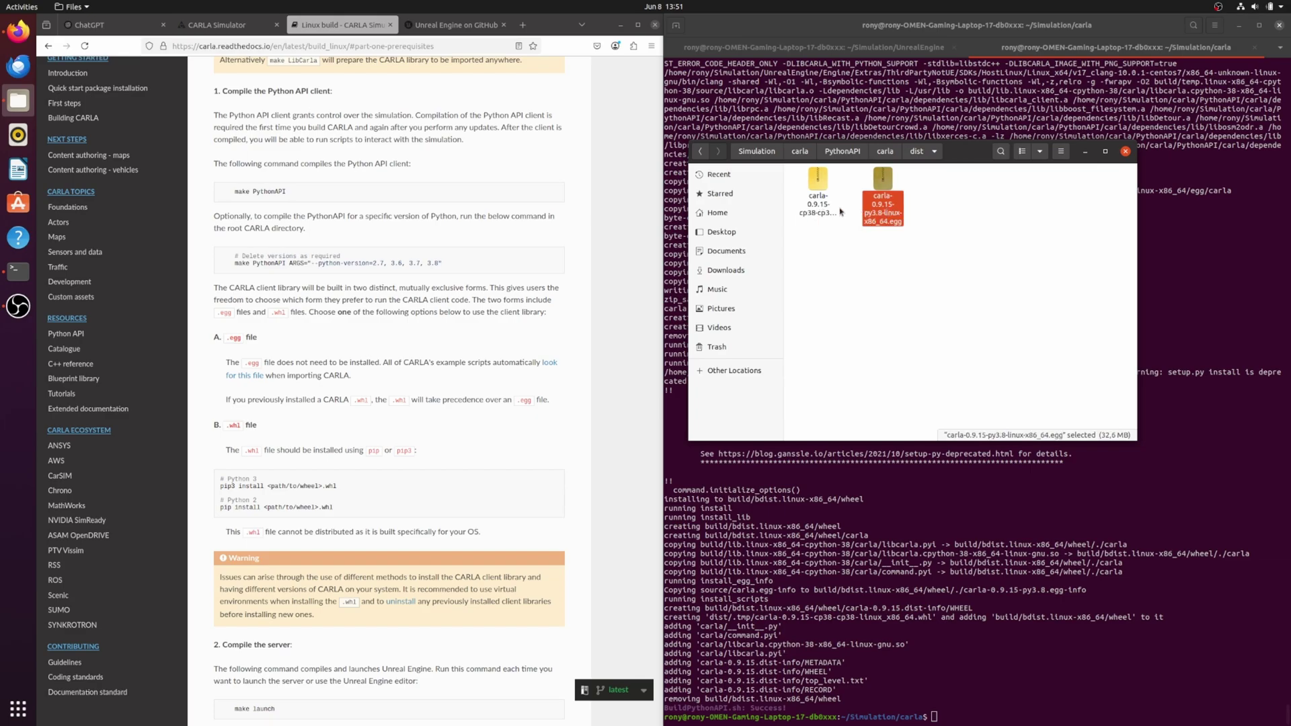
{"action": "left_click", "coordinate": [842, 213]}
{"action": "left_click", "coordinate": [883, 195]}
Read the guide from the .egg and .whl notes down to "Compile the server", and close the file manager.
{"action": "scroll", "coordinate": [270, 447], "scroll_direction": "down", "scroll_amount": 2}
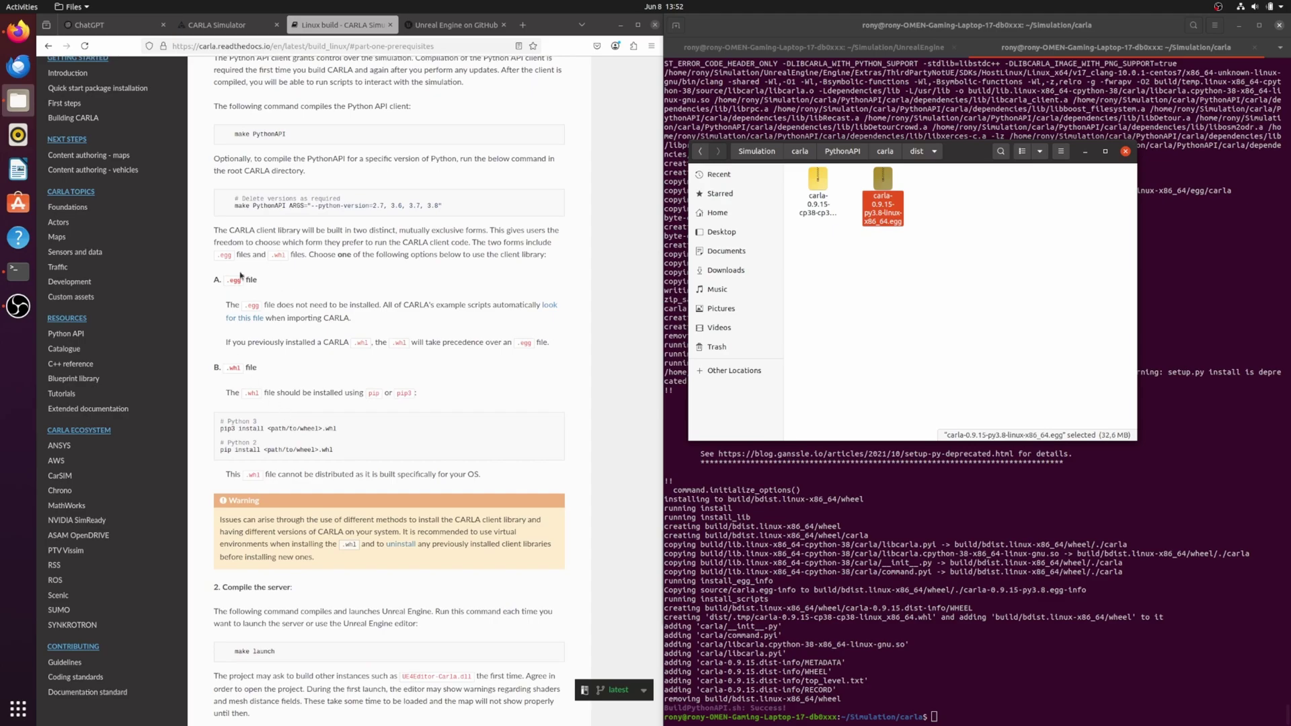
{"action": "scroll", "coordinate": [357, 461], "scroll_direction": "down", "scroll_amount": 2}
{"action": "left_click", "coordinate": [246, 446]}
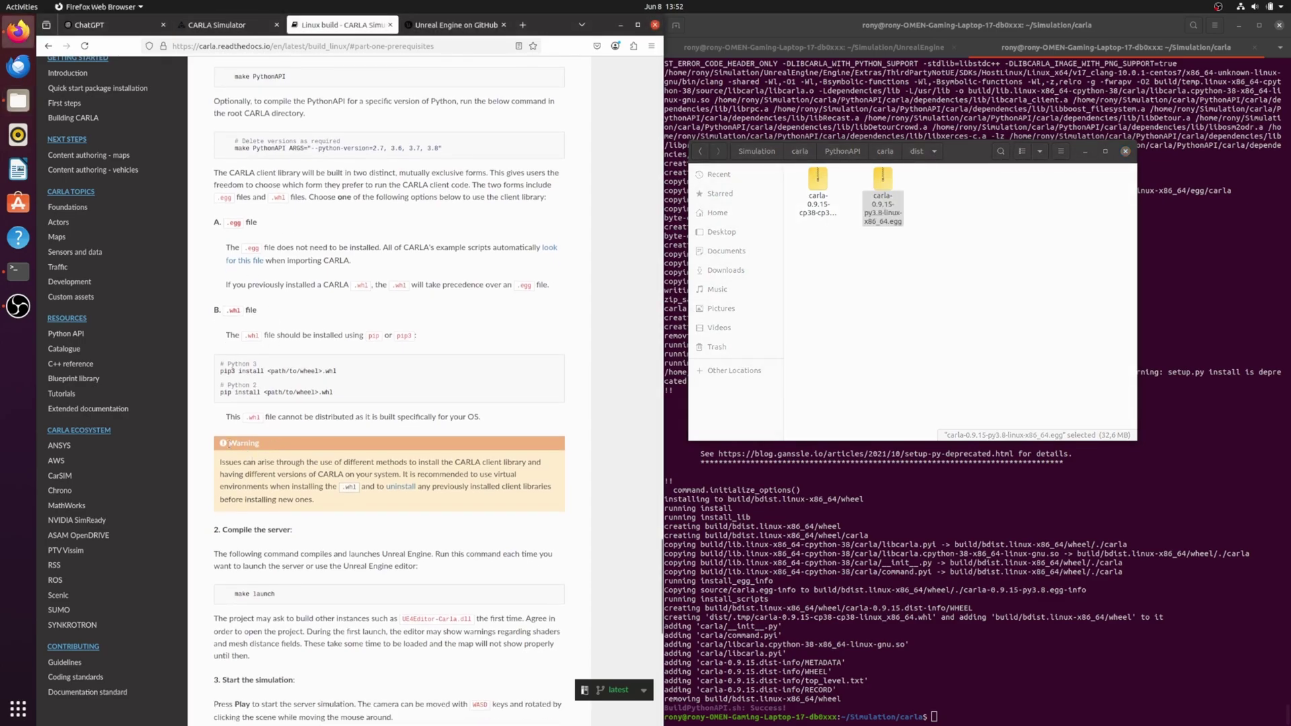
{"action": "scroll", "coordinate": [269, 424], "scroll_direction": "down", "scroll_amount": 2}
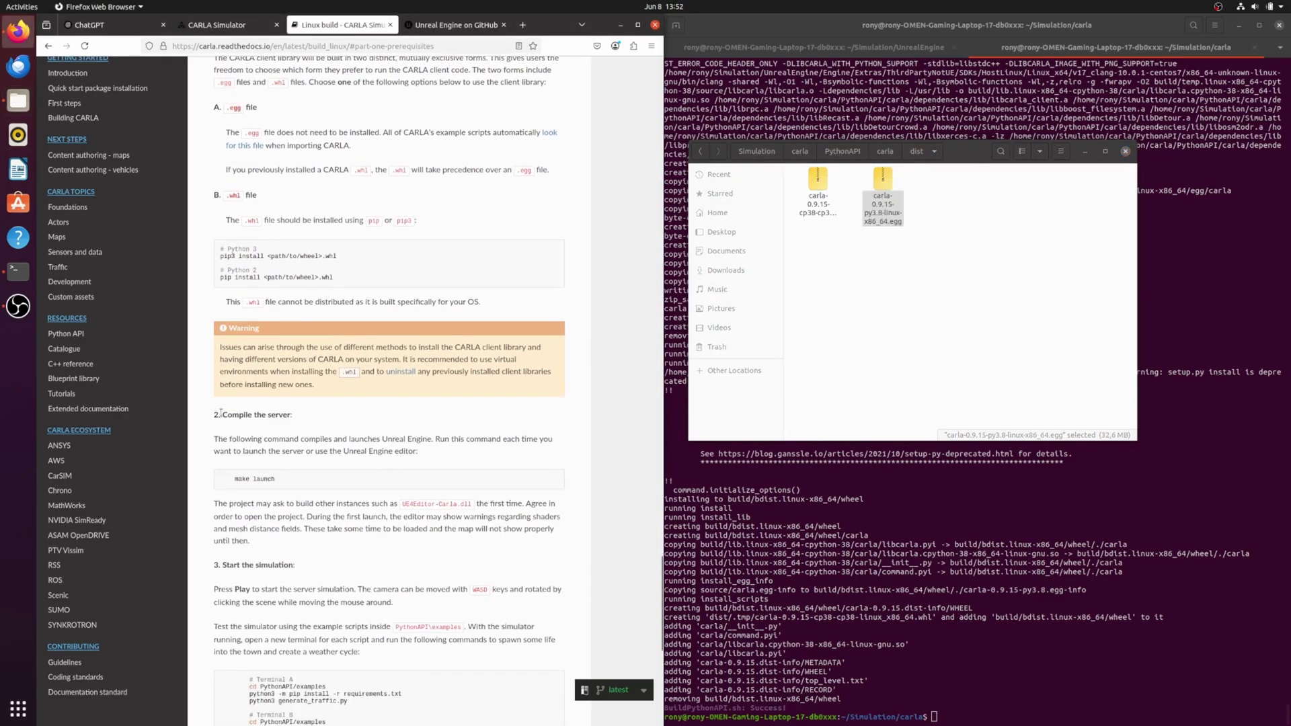
{"action": "left_click_drag", "start_coordinate": [220, 412], "coordinate": [319, 417]}
{"action": "left_click", "coordinate": [1124, 151]}
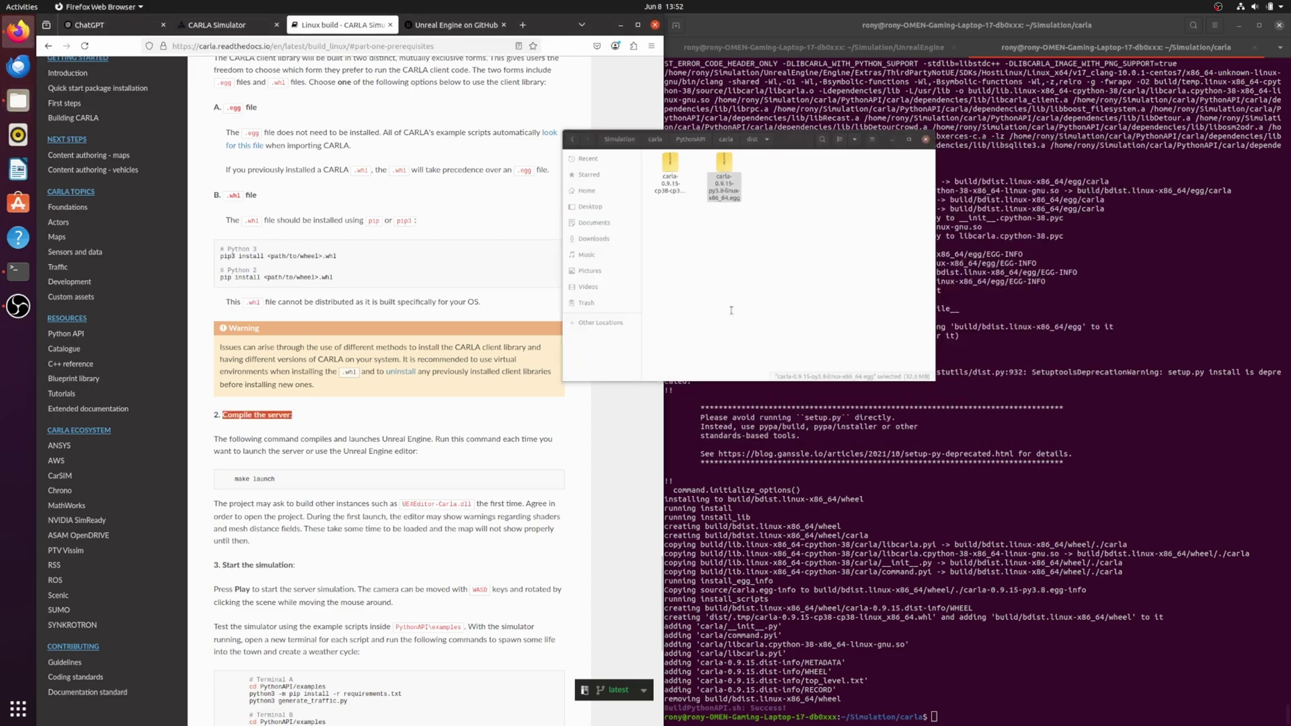
Copy the guide's make launch command and run it in the carla terminal session.
{"action": "double_click", "coordinate": [277, 480]}
{"action": "triple_click", "coordinate": [277, 480]}
{"action": "right_click", "coordinate": [255, 482]}
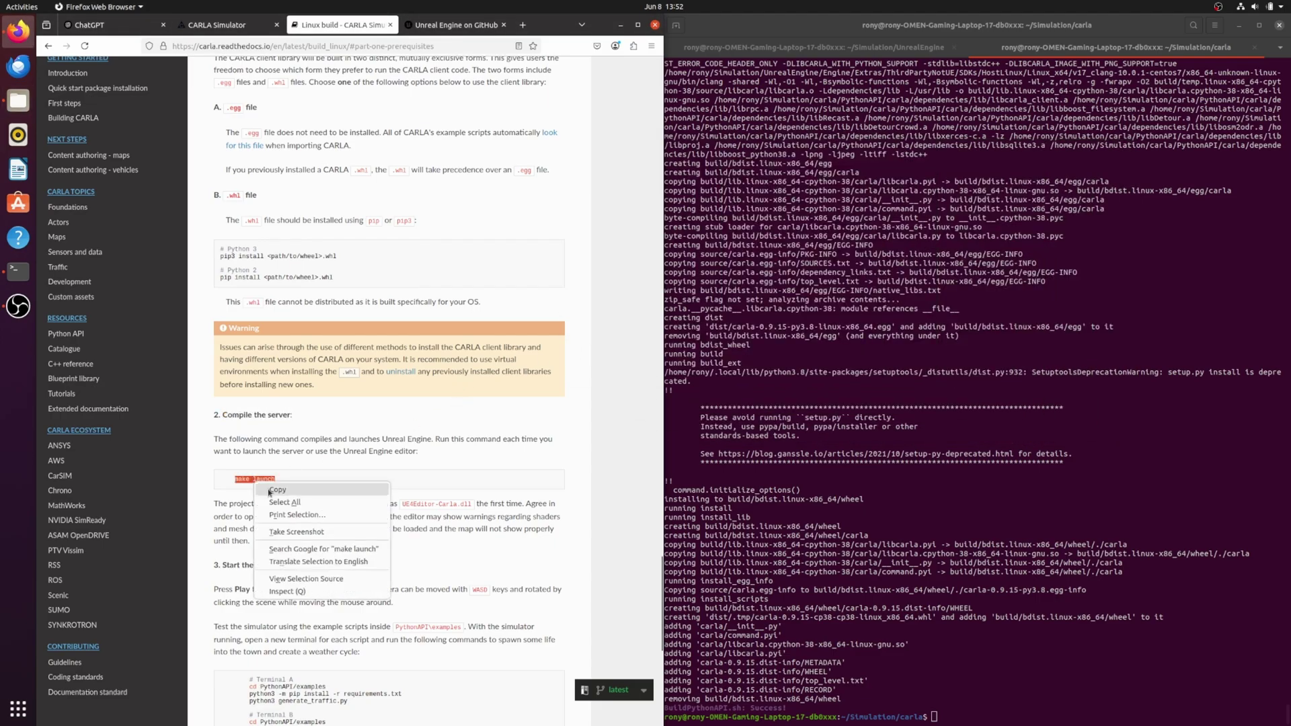
{"action": "left_click", "coordinate": [269, 490]}
{"action": "scroll", "coordinate": [282, 498], "scroll_direction": "down", "scroll_amount": 2}
{"action": "right_click", "coordinate": [1018, 683]}
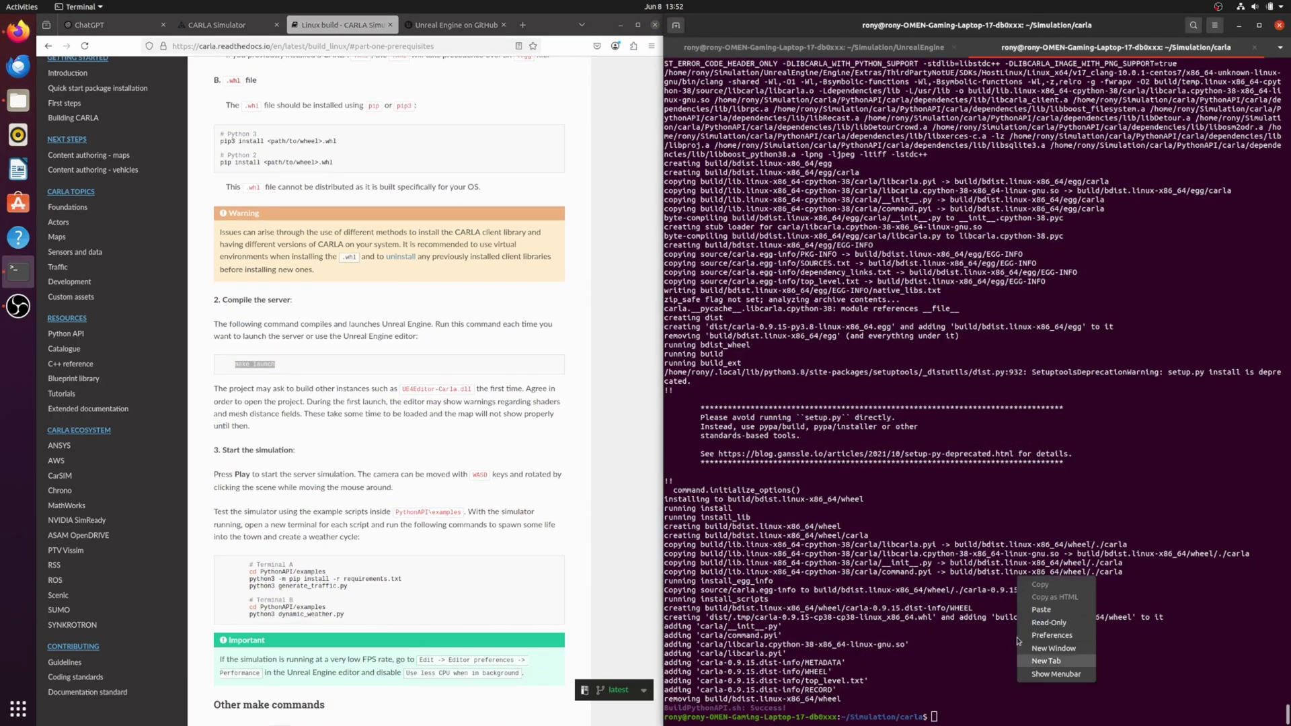
{"action": "left_click", "coordinate": [1039, 607]}
{"action": "key", "text": "Return"}
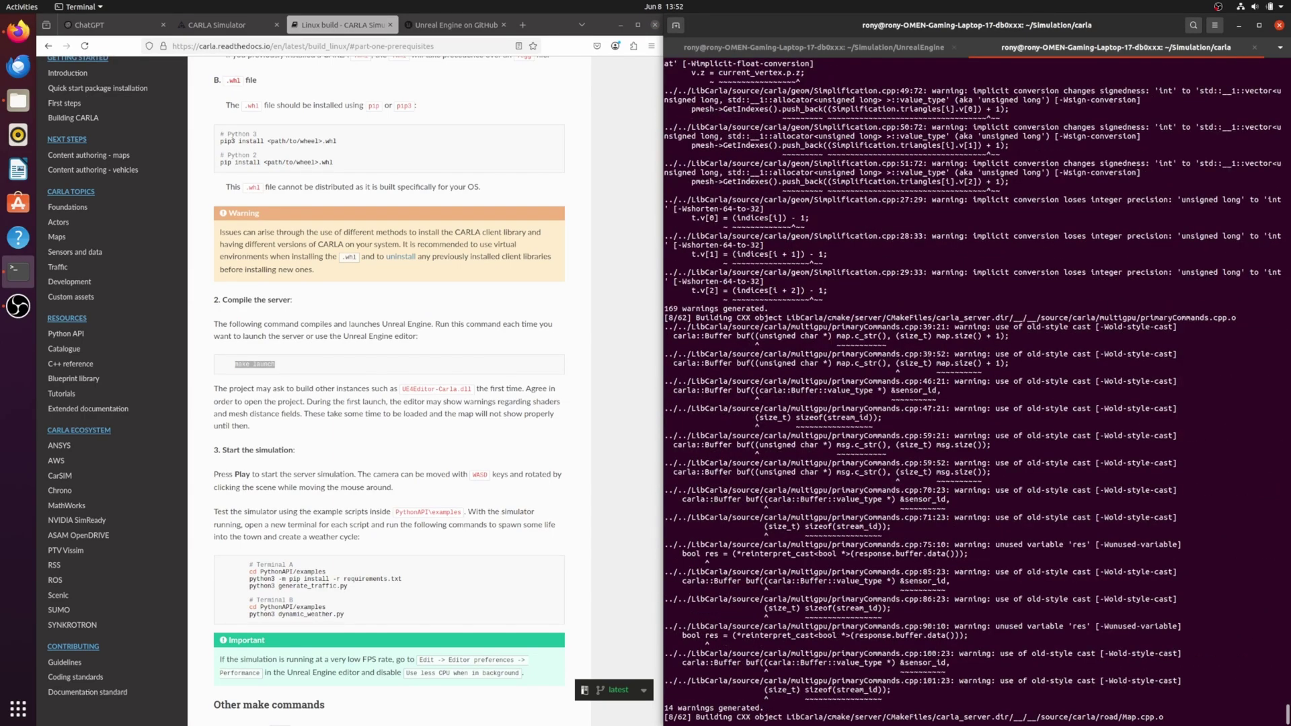
Read on to the guide's "Start the simulation" section and dismiss the default property warnings message during CarlaUE4 editor startup.
{"action": "left_click", "coordinate": [660, 524]}
{"action": "scroll", "coordinate": [660, 523], "scroll_direction": "down", "scroll_amount": 2}
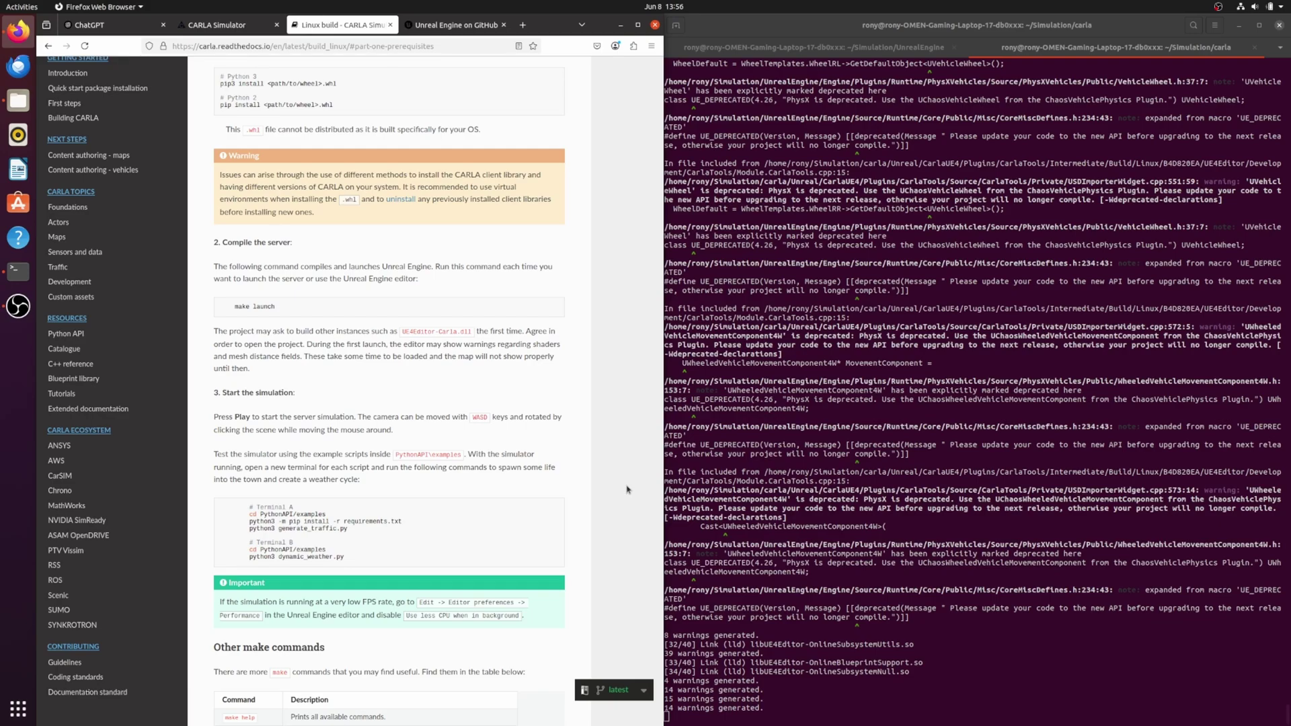
{"action": "left_click", "coordinate": [935, 644]}
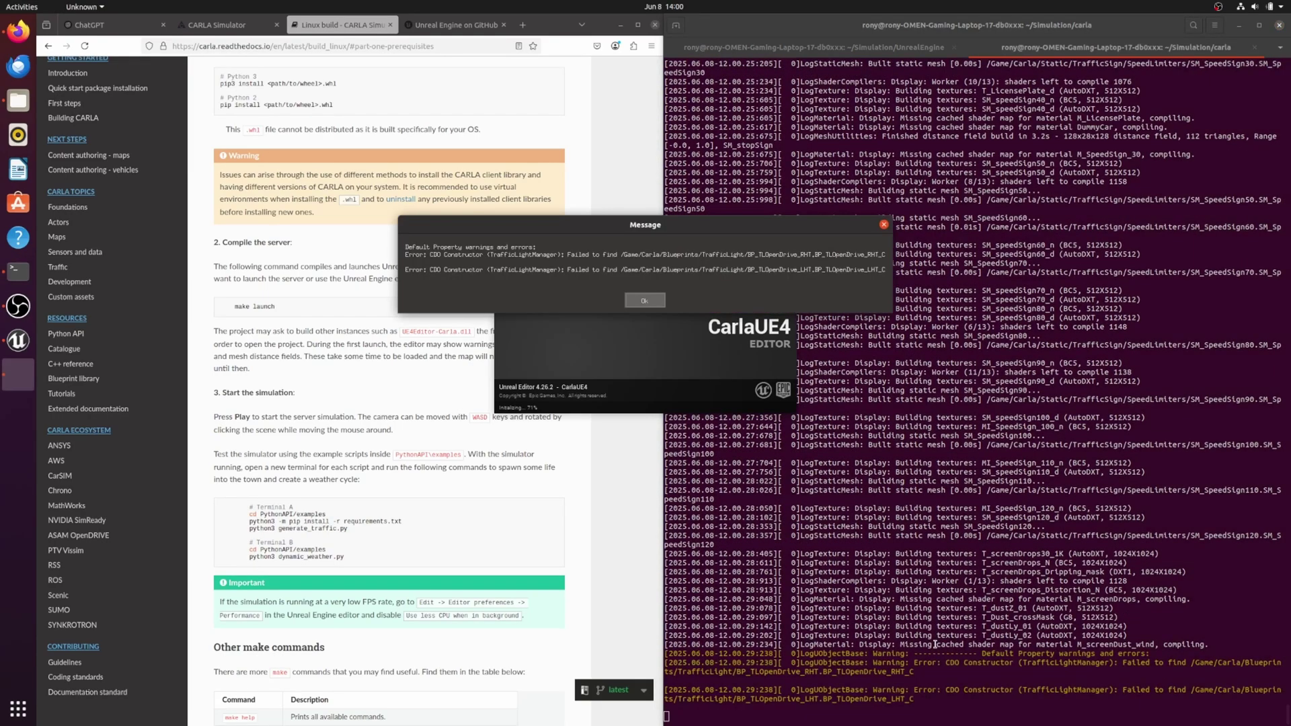
{"action": "left_click", "coordinate": [644, 301]}
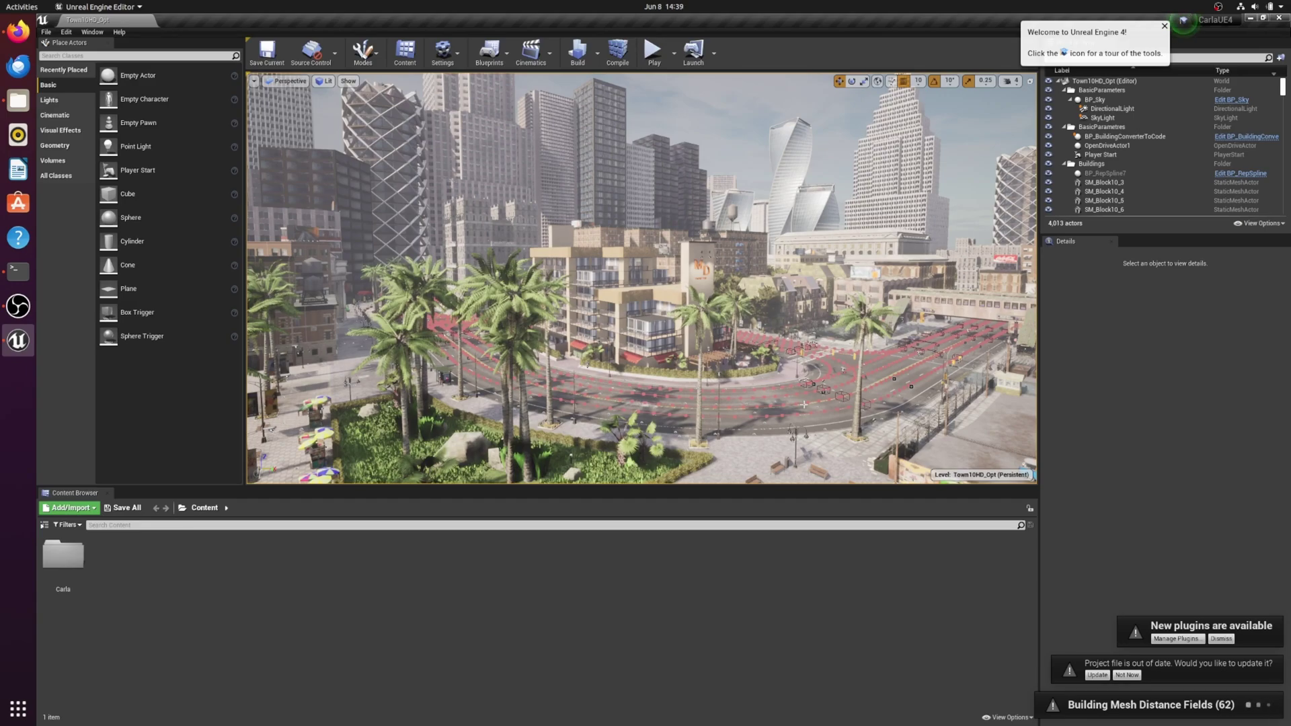
Fly the Town10HD_Opt view down to street level, look into the Carla content folder and return to Content.
{"action": "left_click_drag", "start_coordinate": [804, 404], "coordinate": [702, 331]}
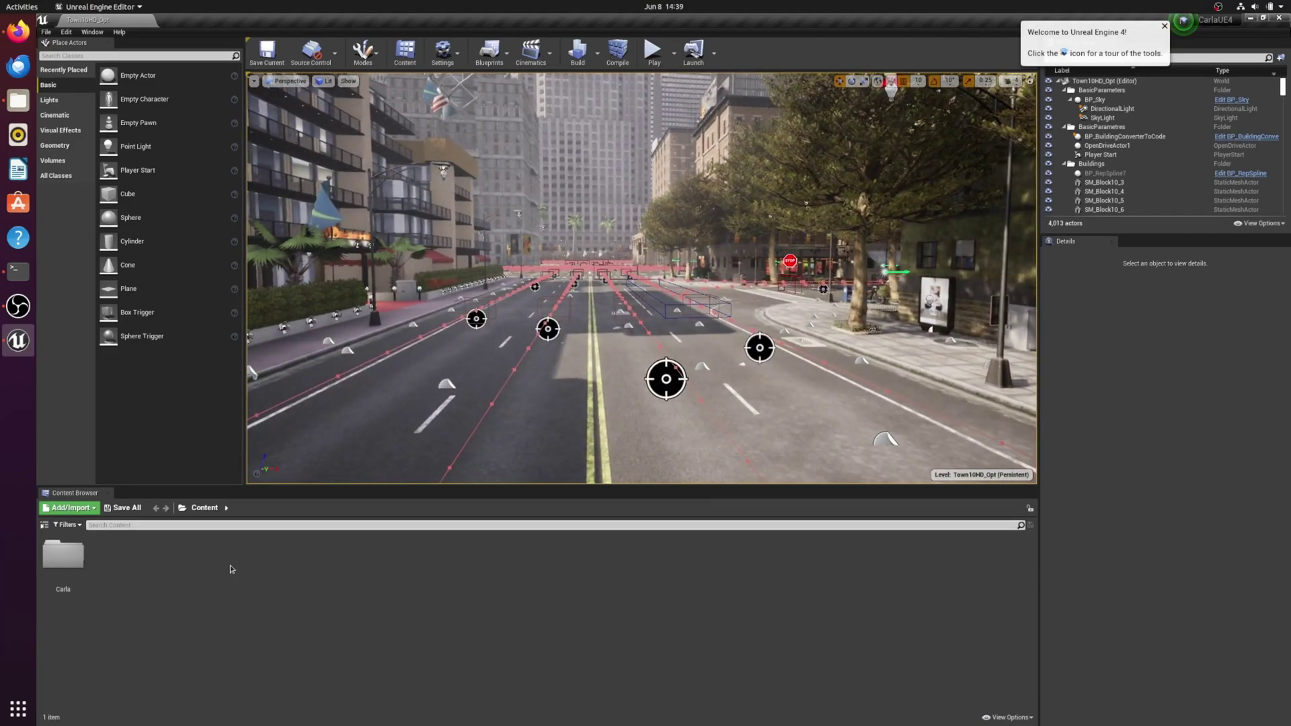
{"action": "double_click", "coordinate": [62, 555]}
{"action": "left_click", "coordinate": [214, 508]}
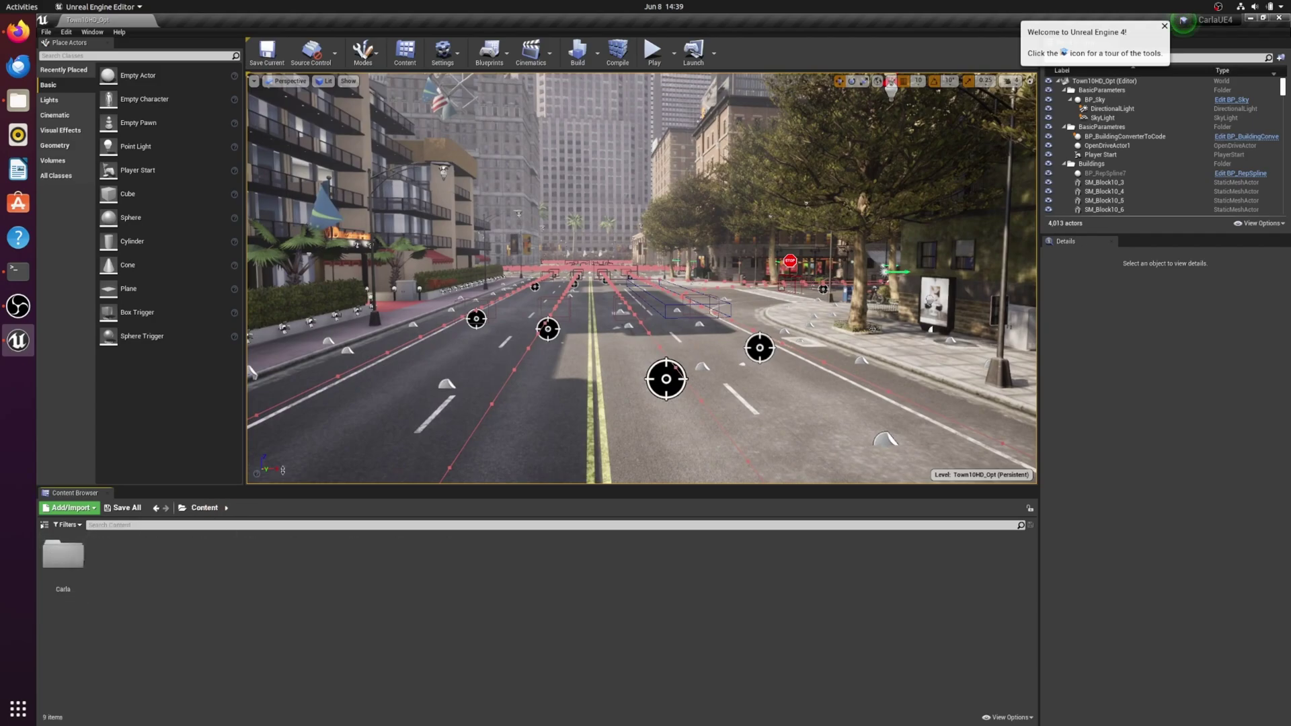